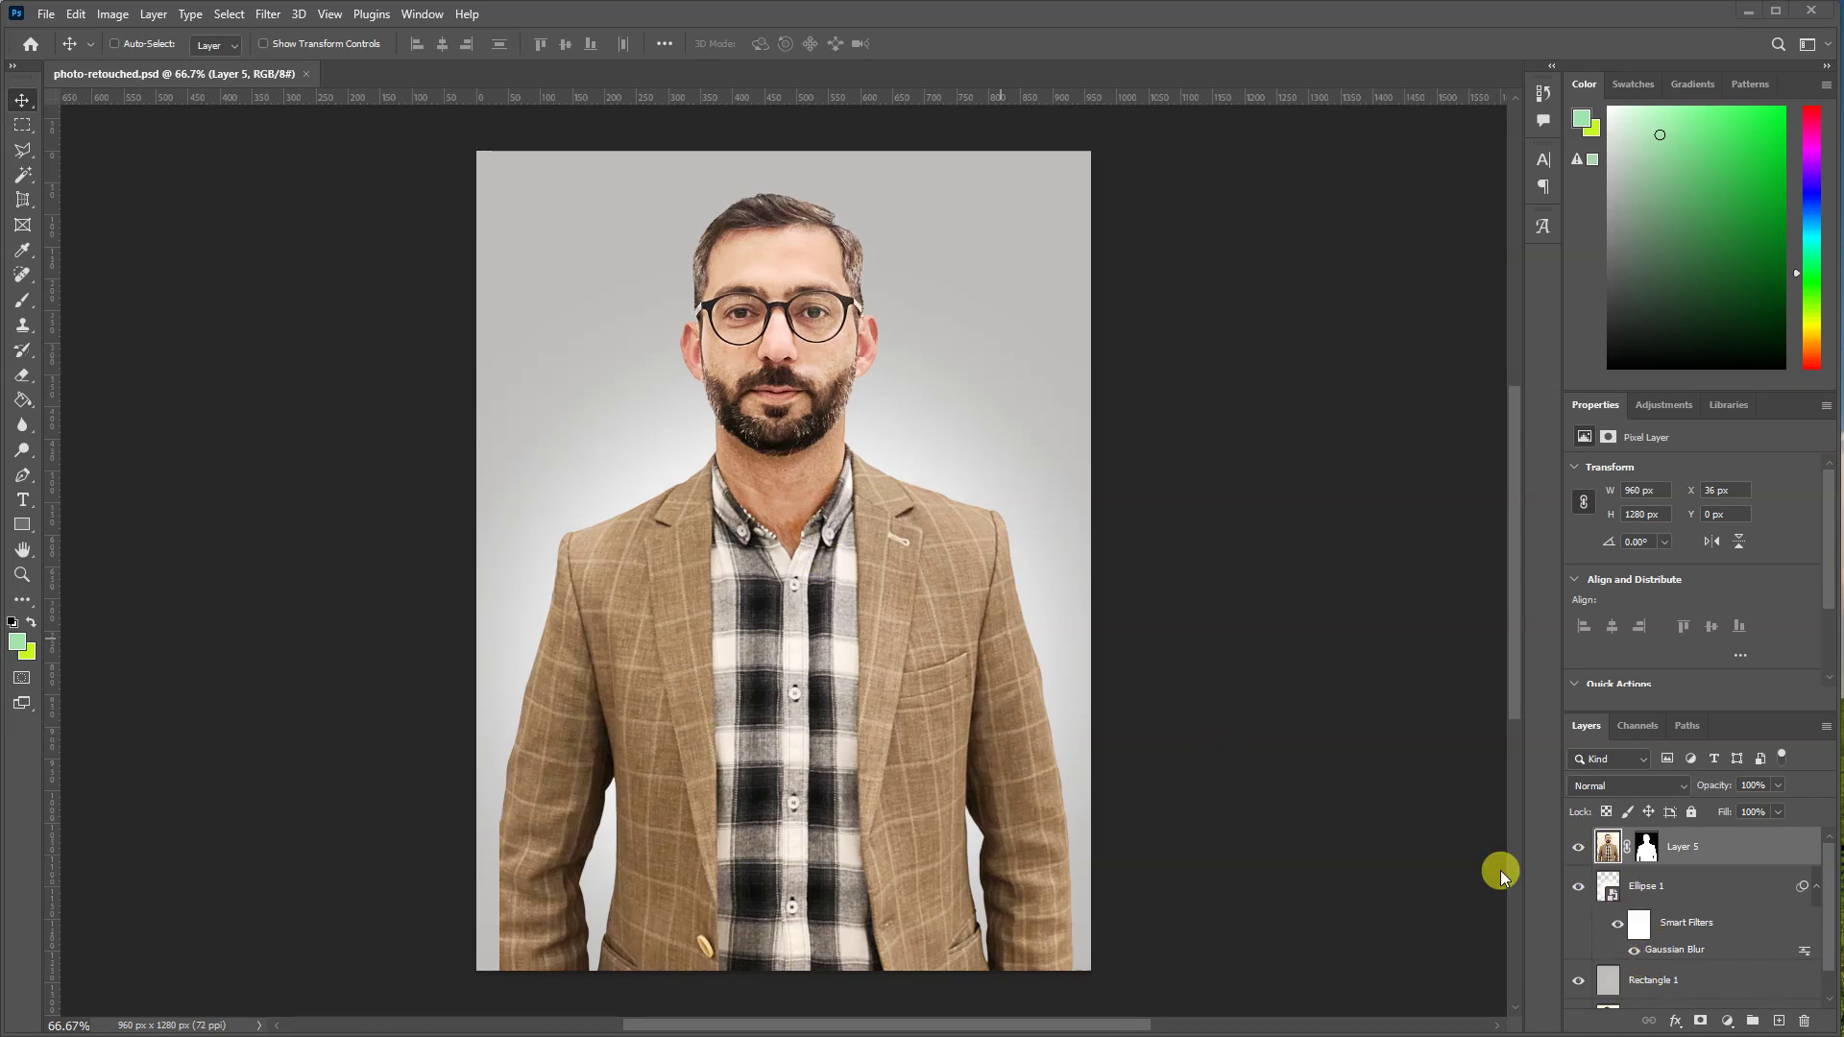
# - Hide the Ellipse 1 glow and Rectangle 1 gray background layers, leaving the portrait visible
pyautogui.click(1578, 850)
pyautogui.click(1578, 847)
pyautogui.click(1578, 885)
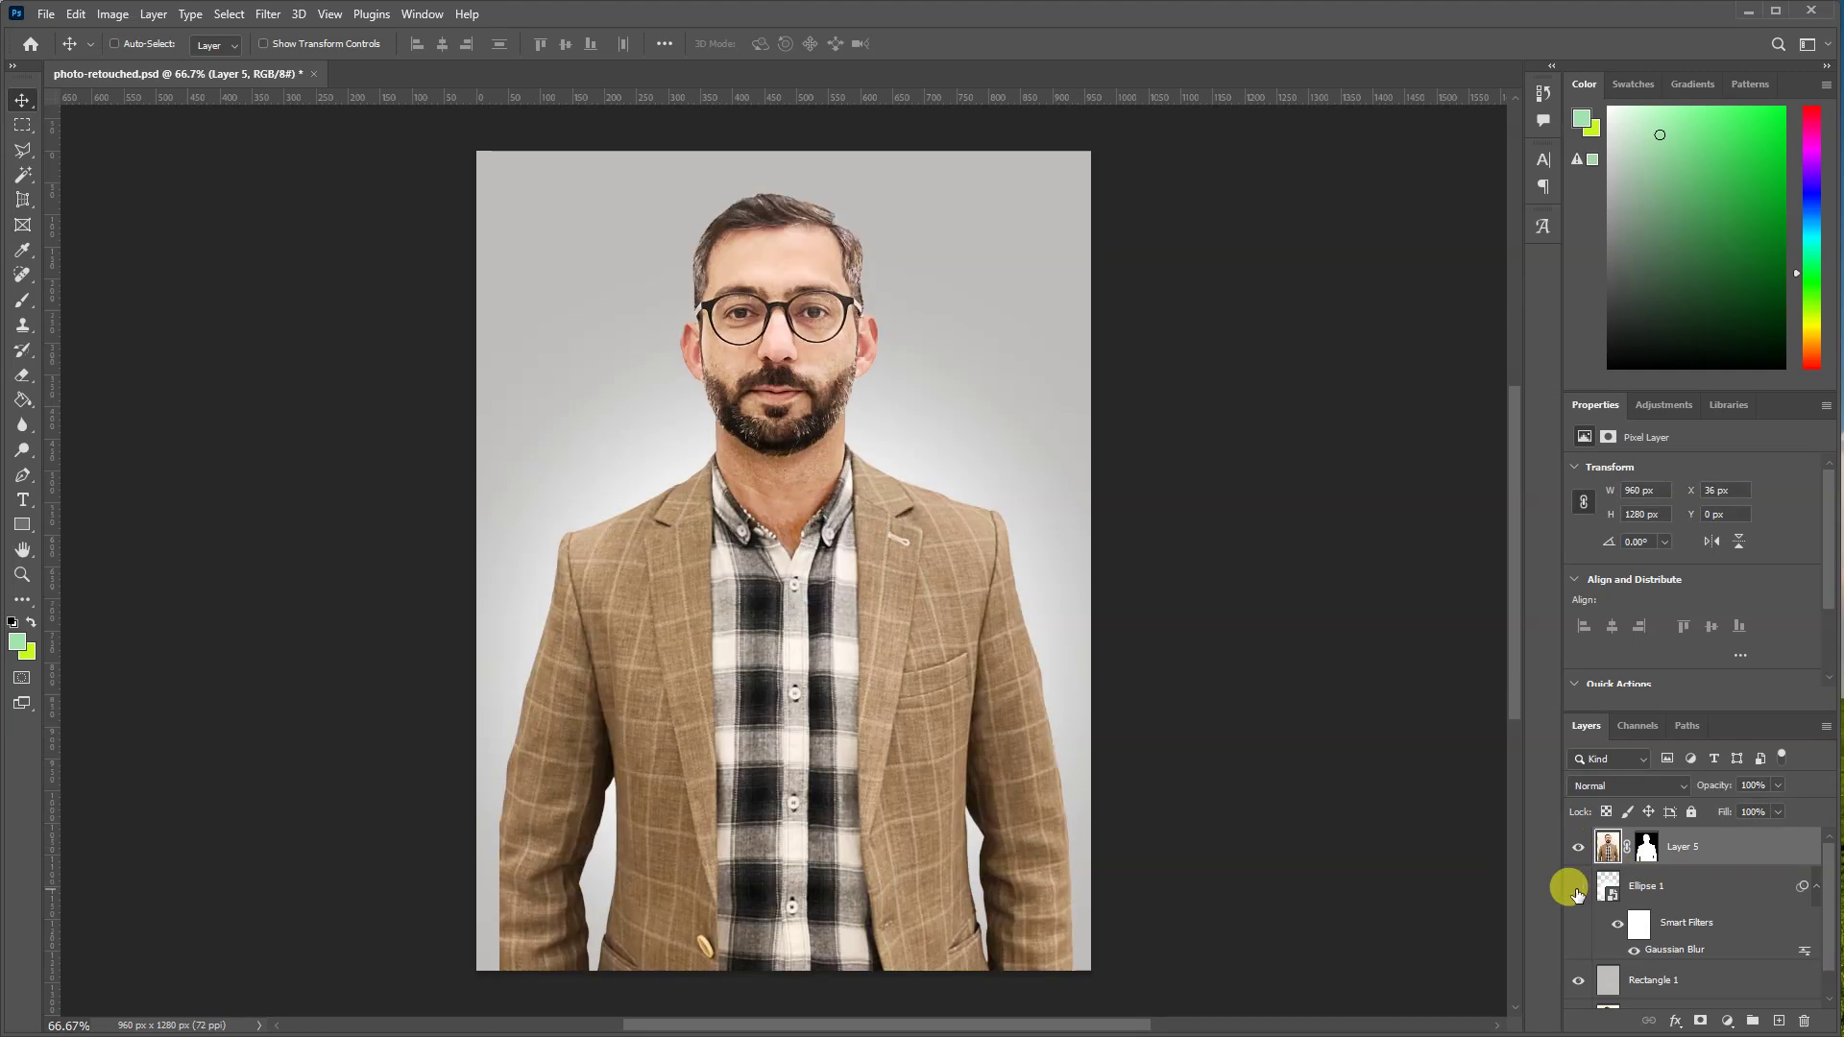
pyautogui.click(1578, 980)
pyautogui.scroll(-1, 1585, 908)
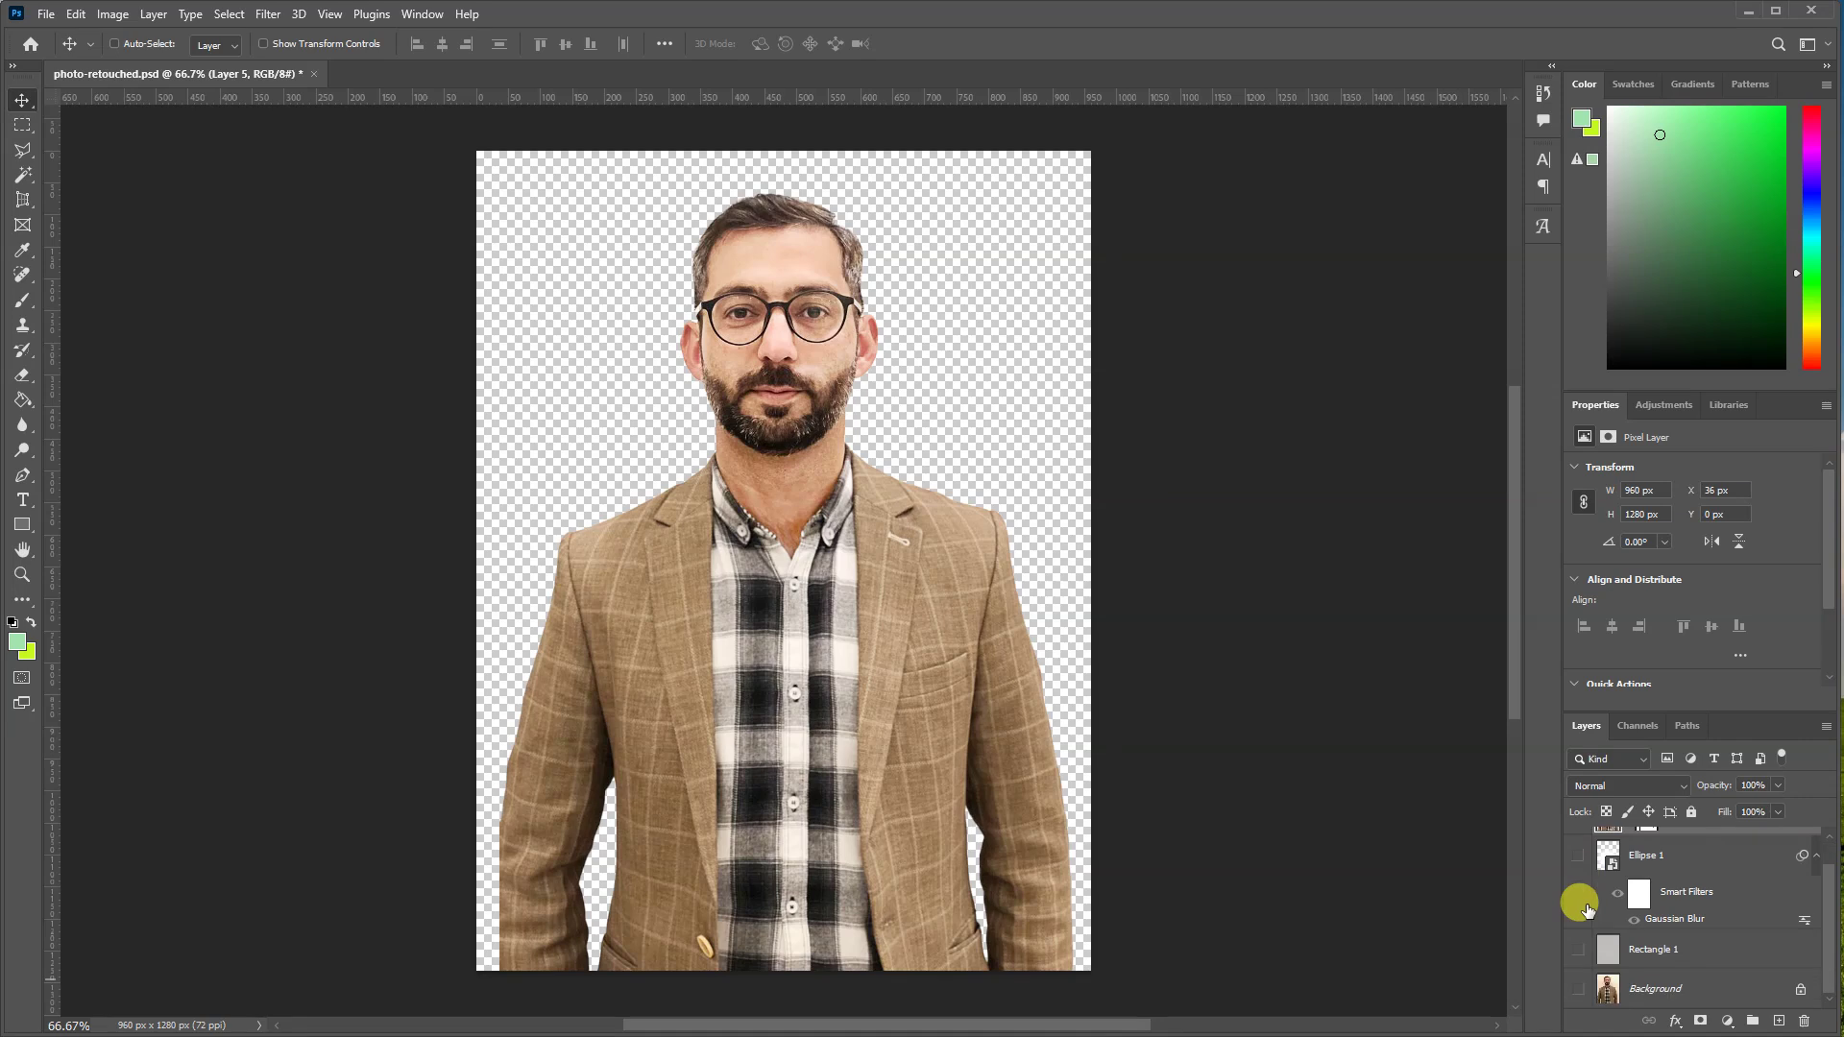
pyautogui.scroll(1, 1589, 907)
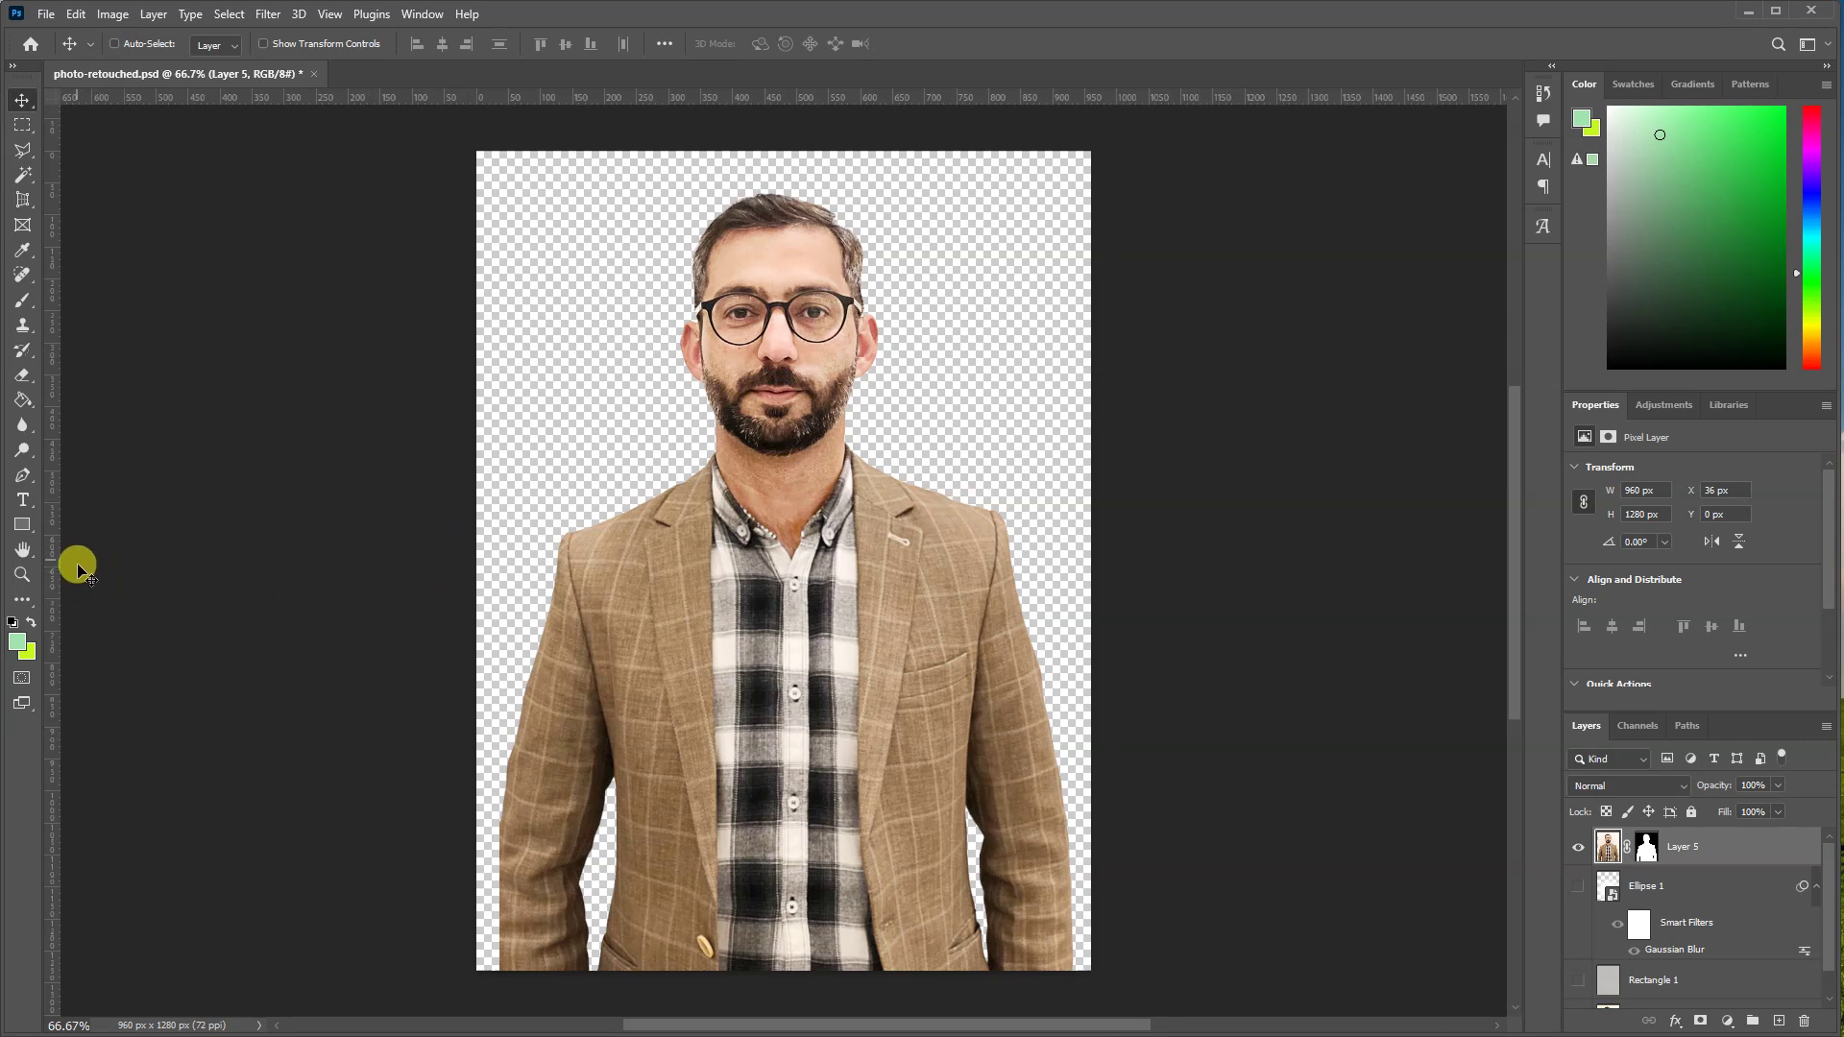
# - Draw Rectangle 2 across the whole canvas and move it below the portrait layer
pyautogui.click(22, 527)
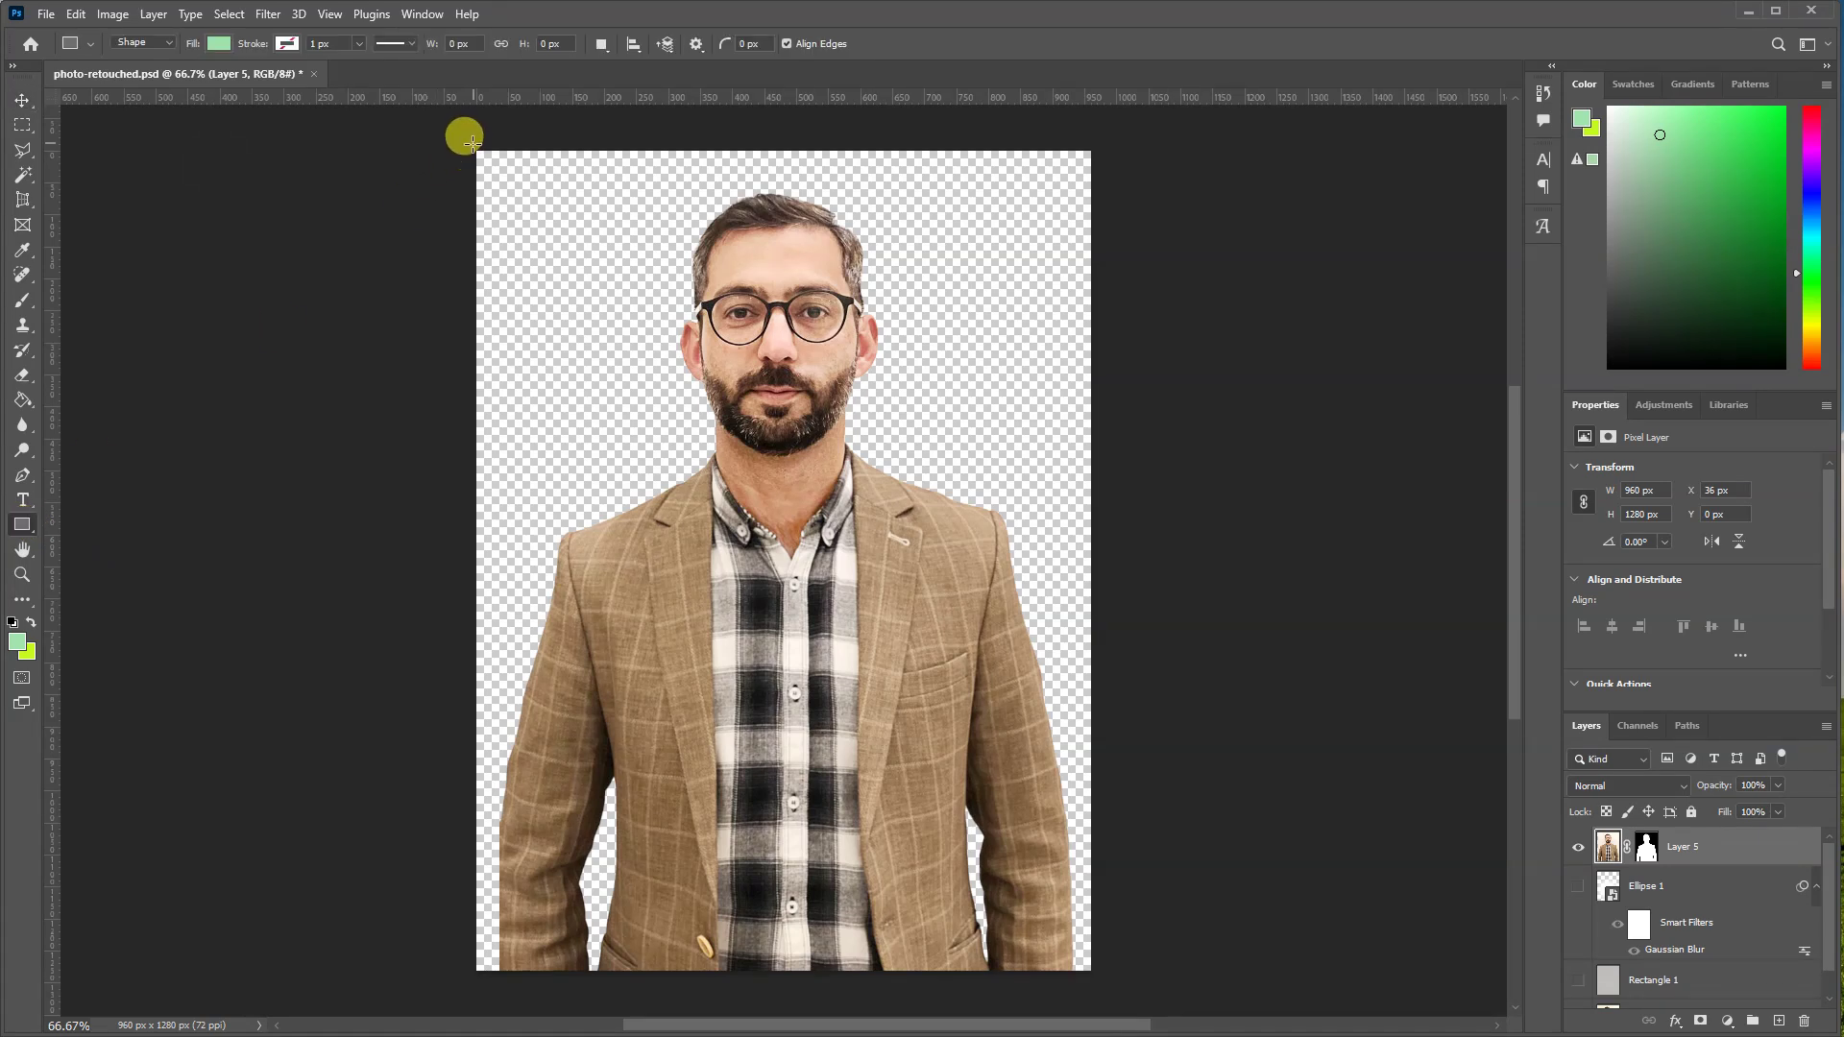
pyautogui.moveTo(471, 145); pyautogui.dragTo(1094, 976)
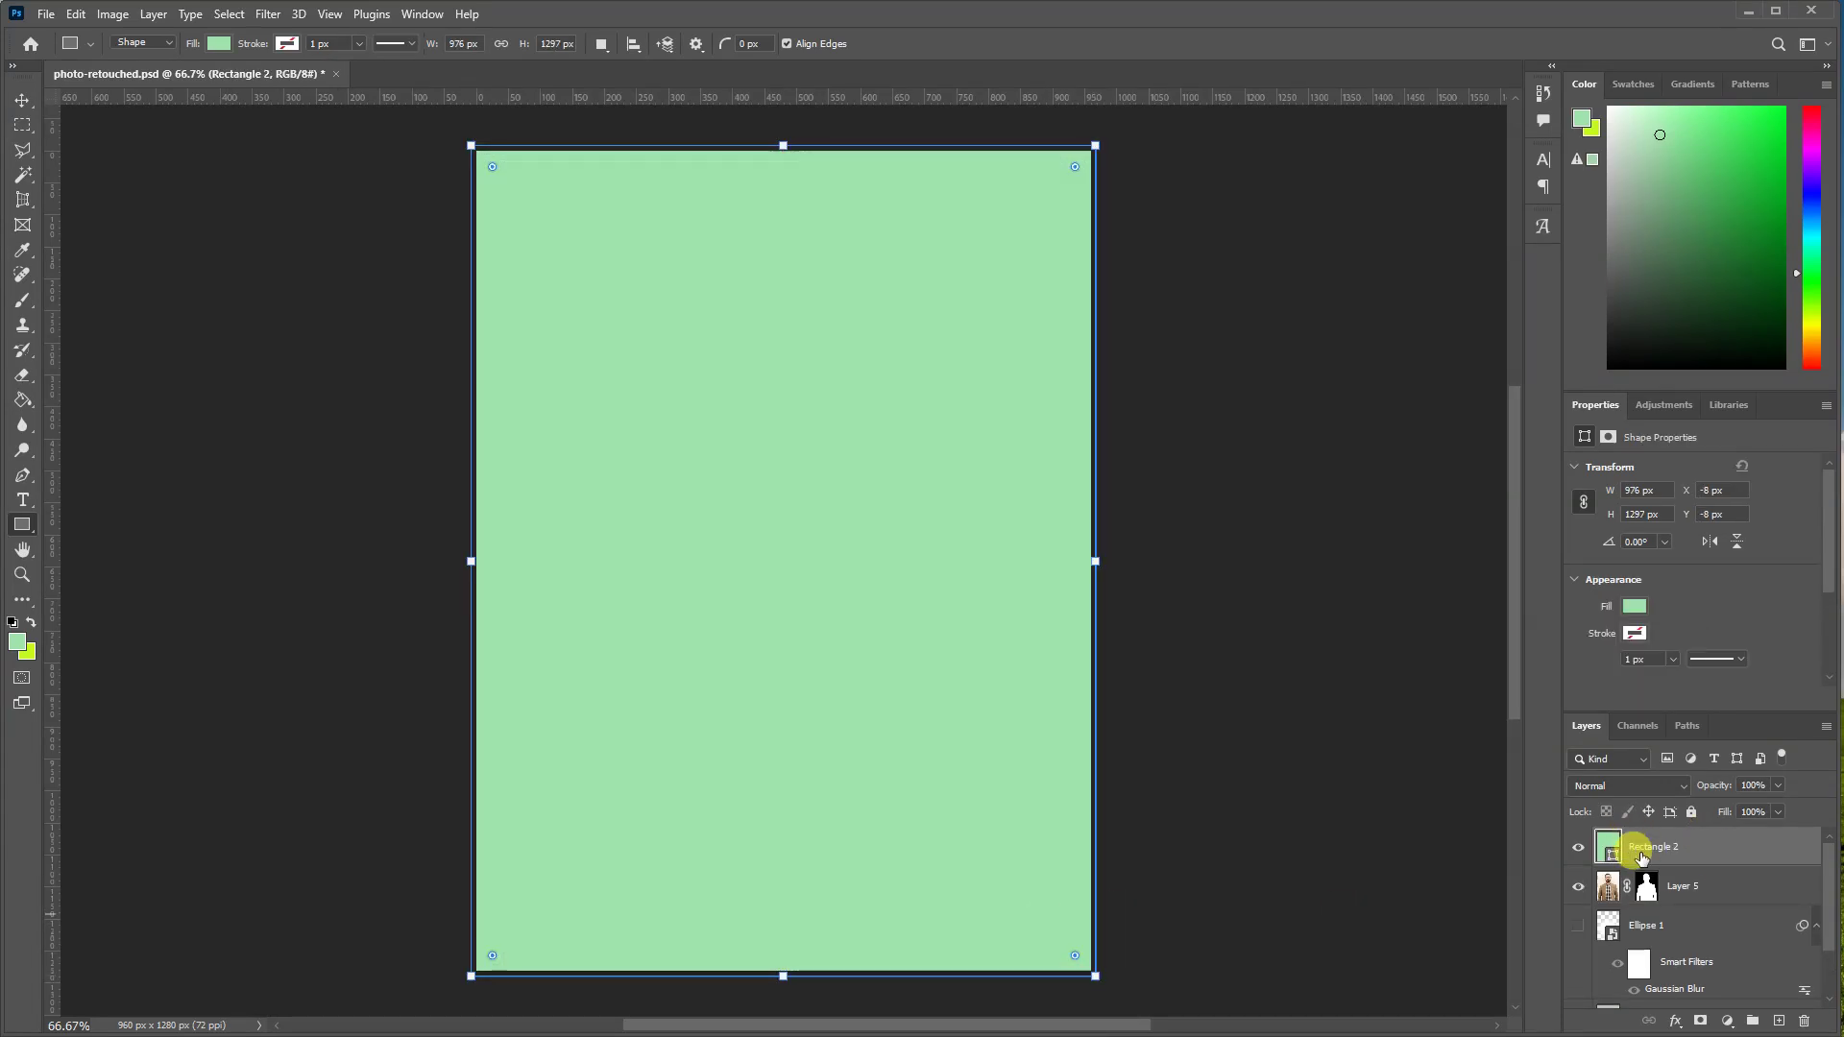
pyautogui.moveTo(1641, 846); pyautogui.dragTo(1652, 902)
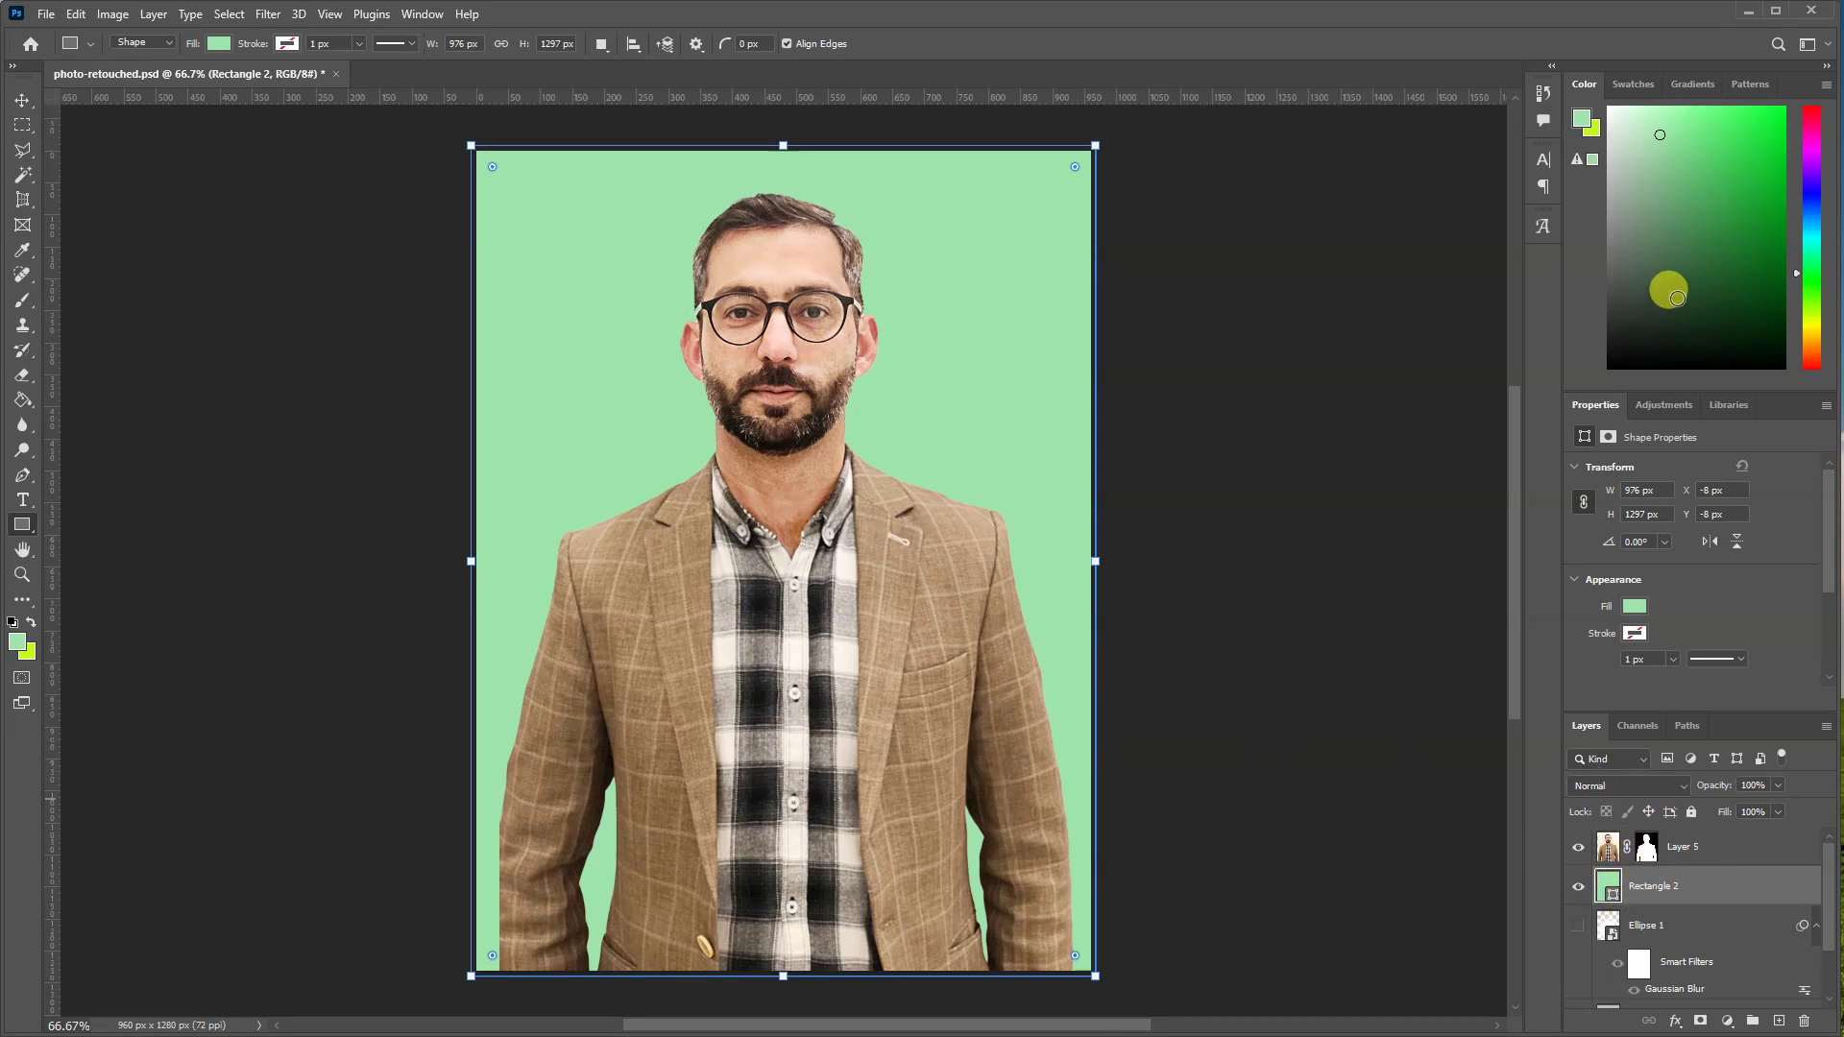
# - Change Rectangle 2's fill from light green to flat gray #bdbdbd
pyautogui.doubleClick(1609, 893)
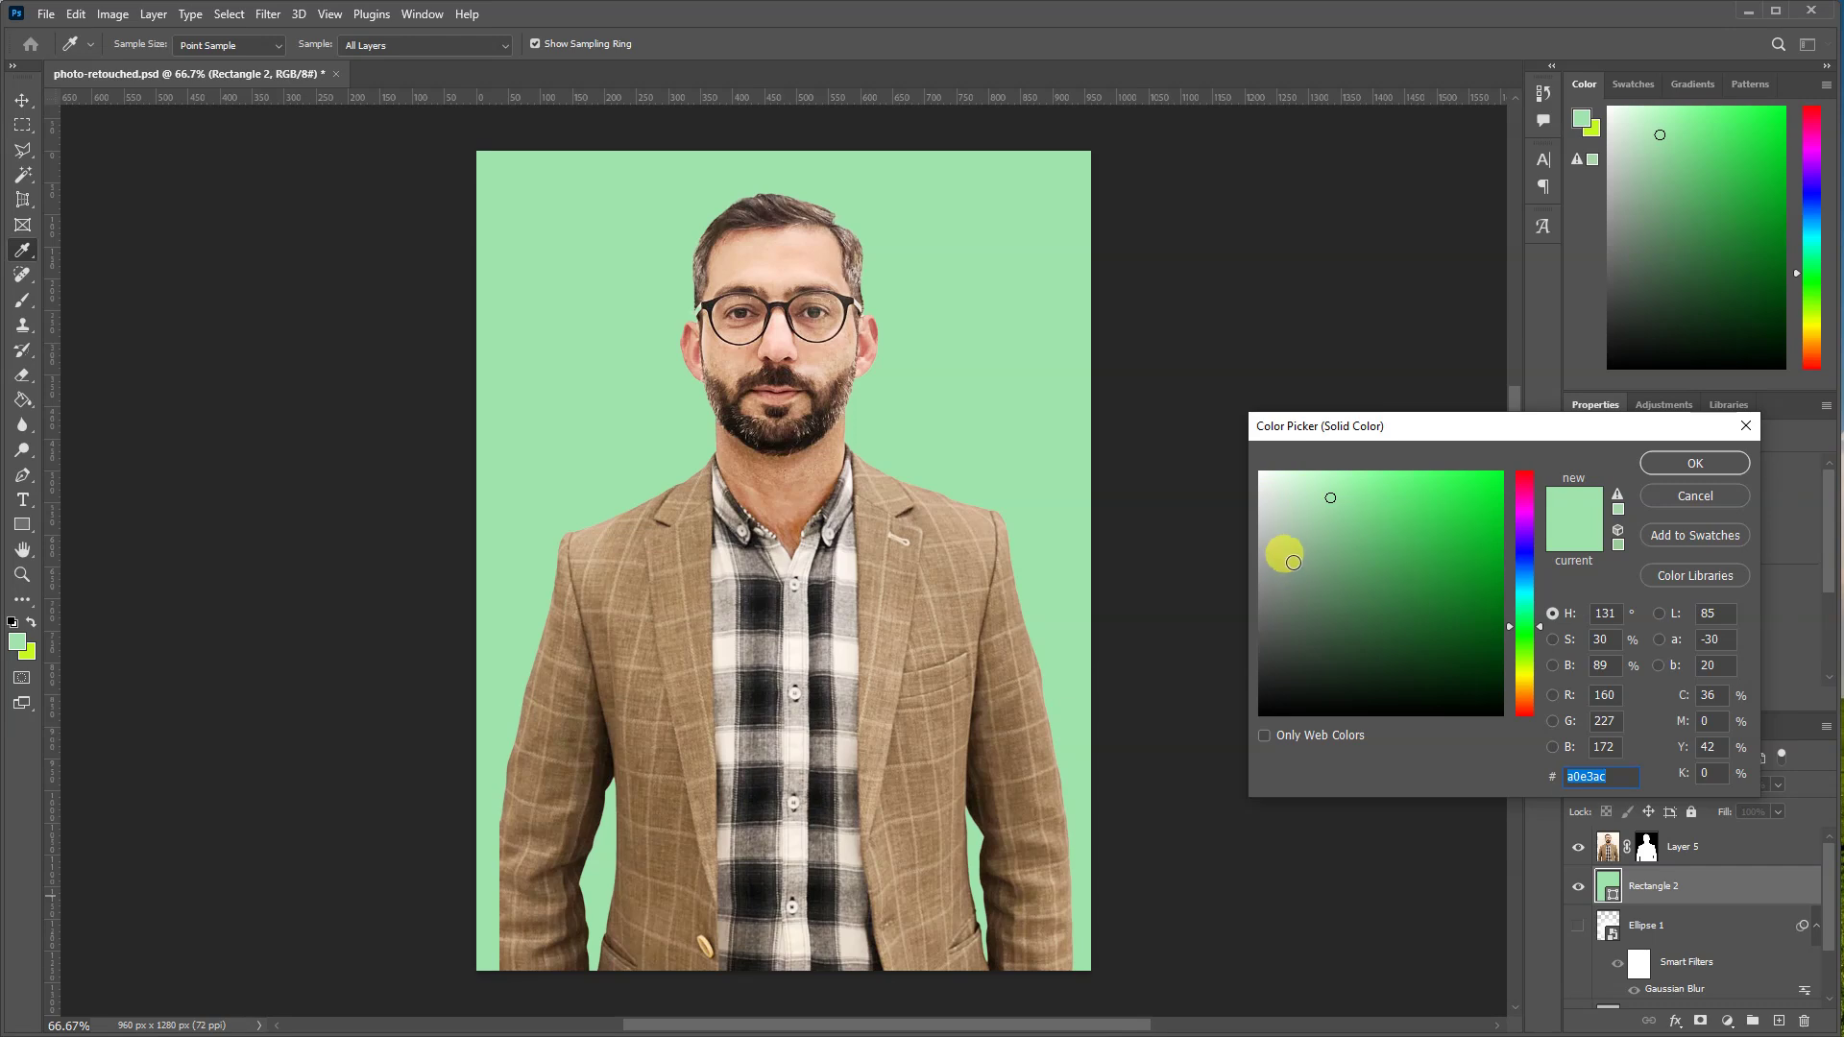
pyautogui.moveTo(1292, 529); pyautogui.dragTo(1247, 506)
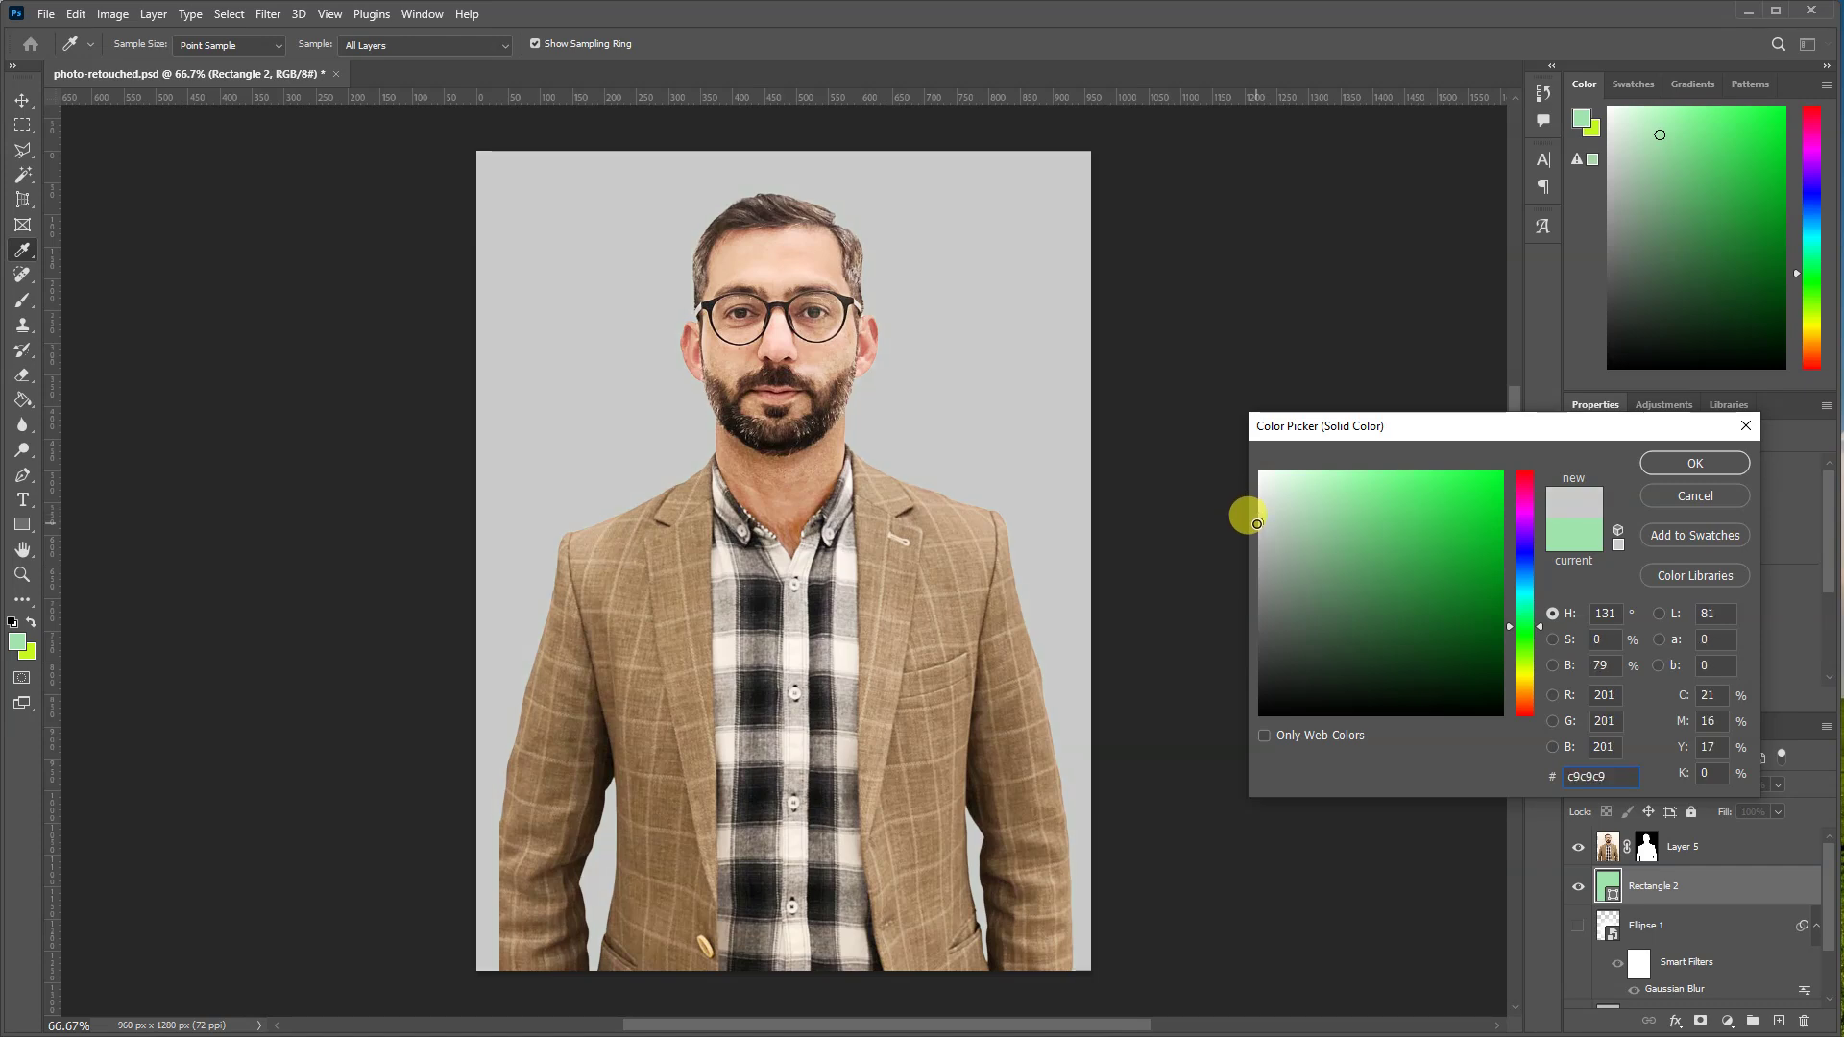
pyautogui.moveTo(1247, 519); pyautogui.dragTo(1253, 534)
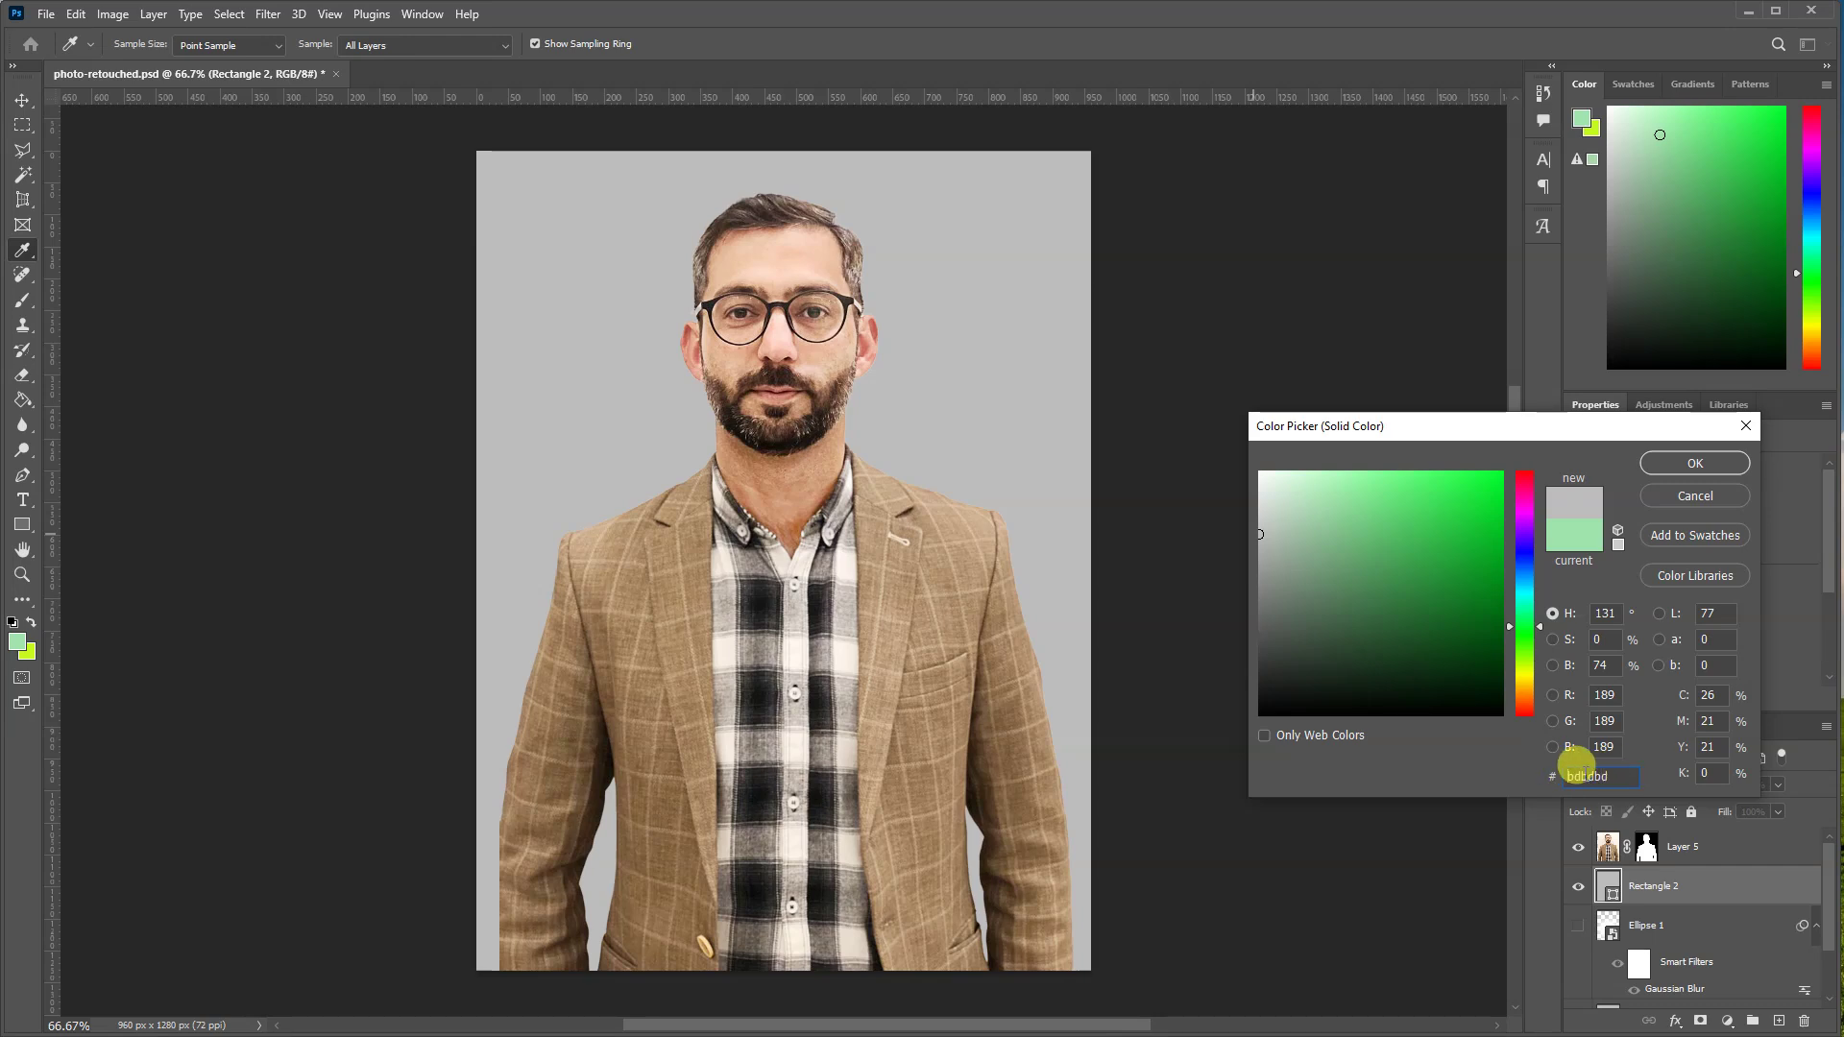
pyautogui.click(1700, 463)
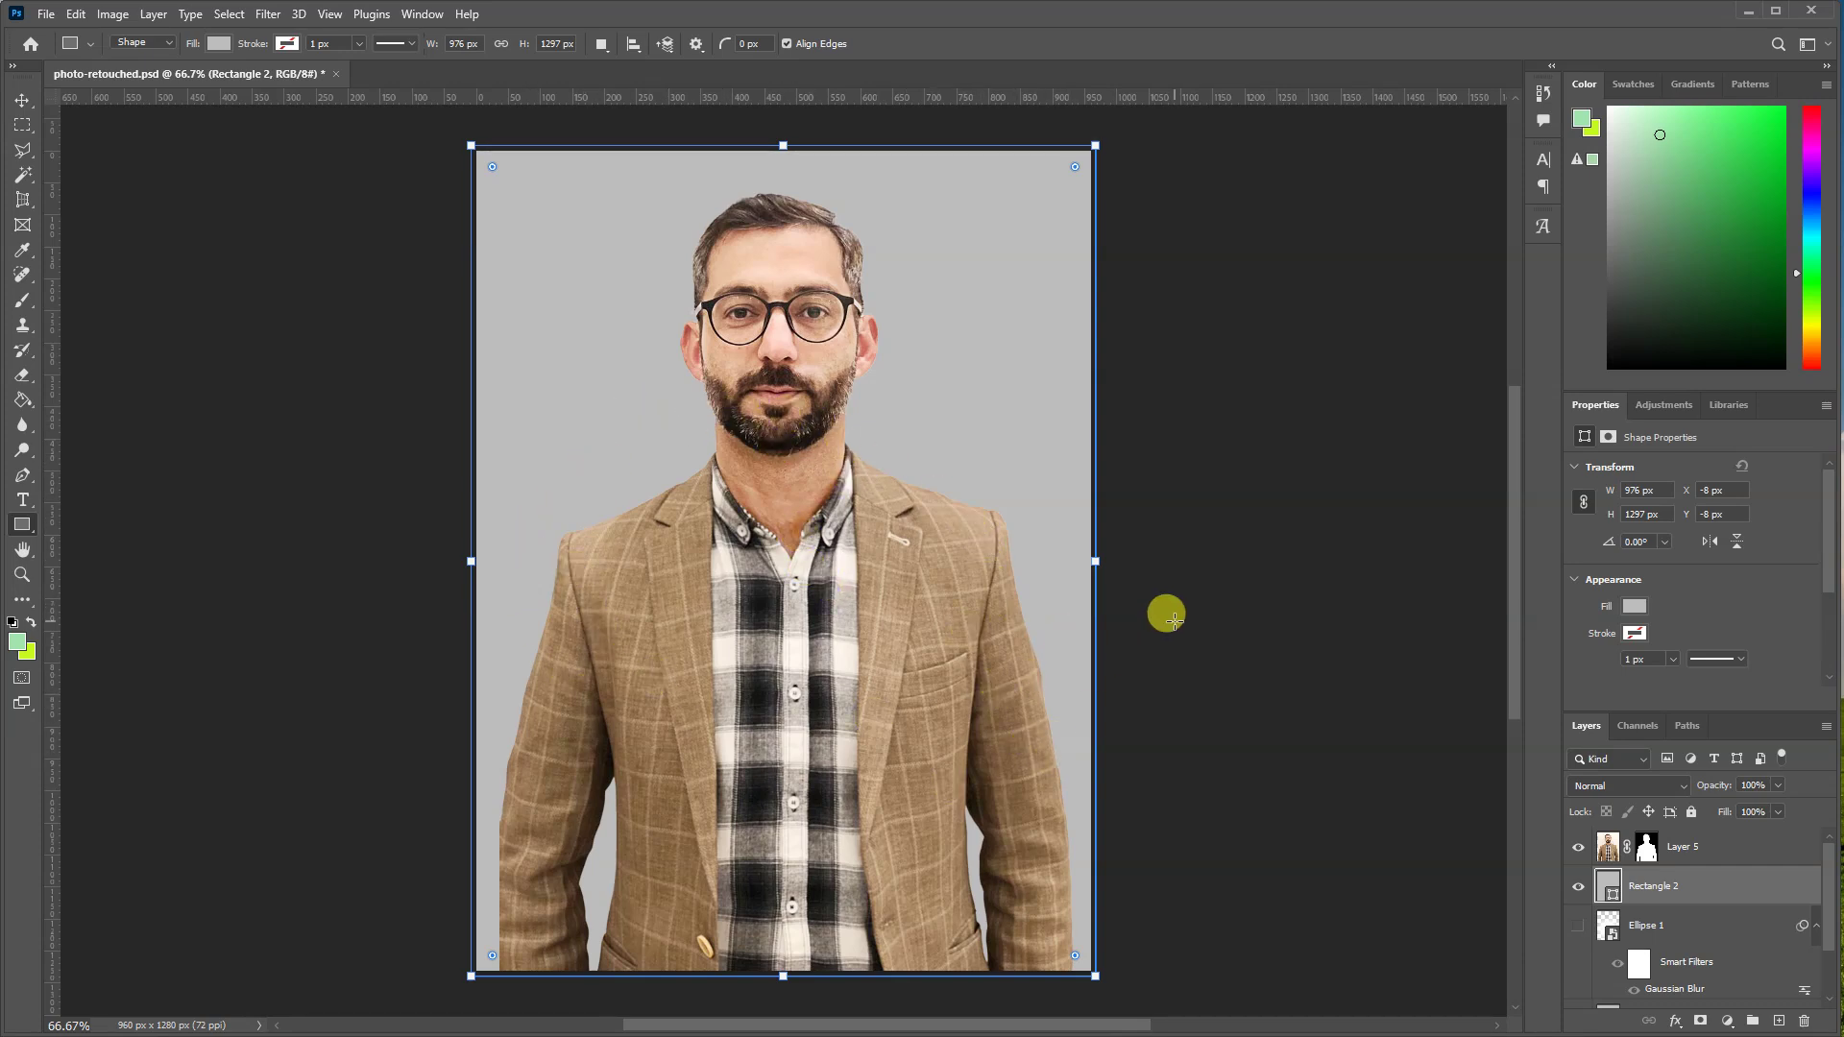
# - Draw a large Ellipse 2 circle behind the subject's torso and nudge it into place
pyautogui.press('v')
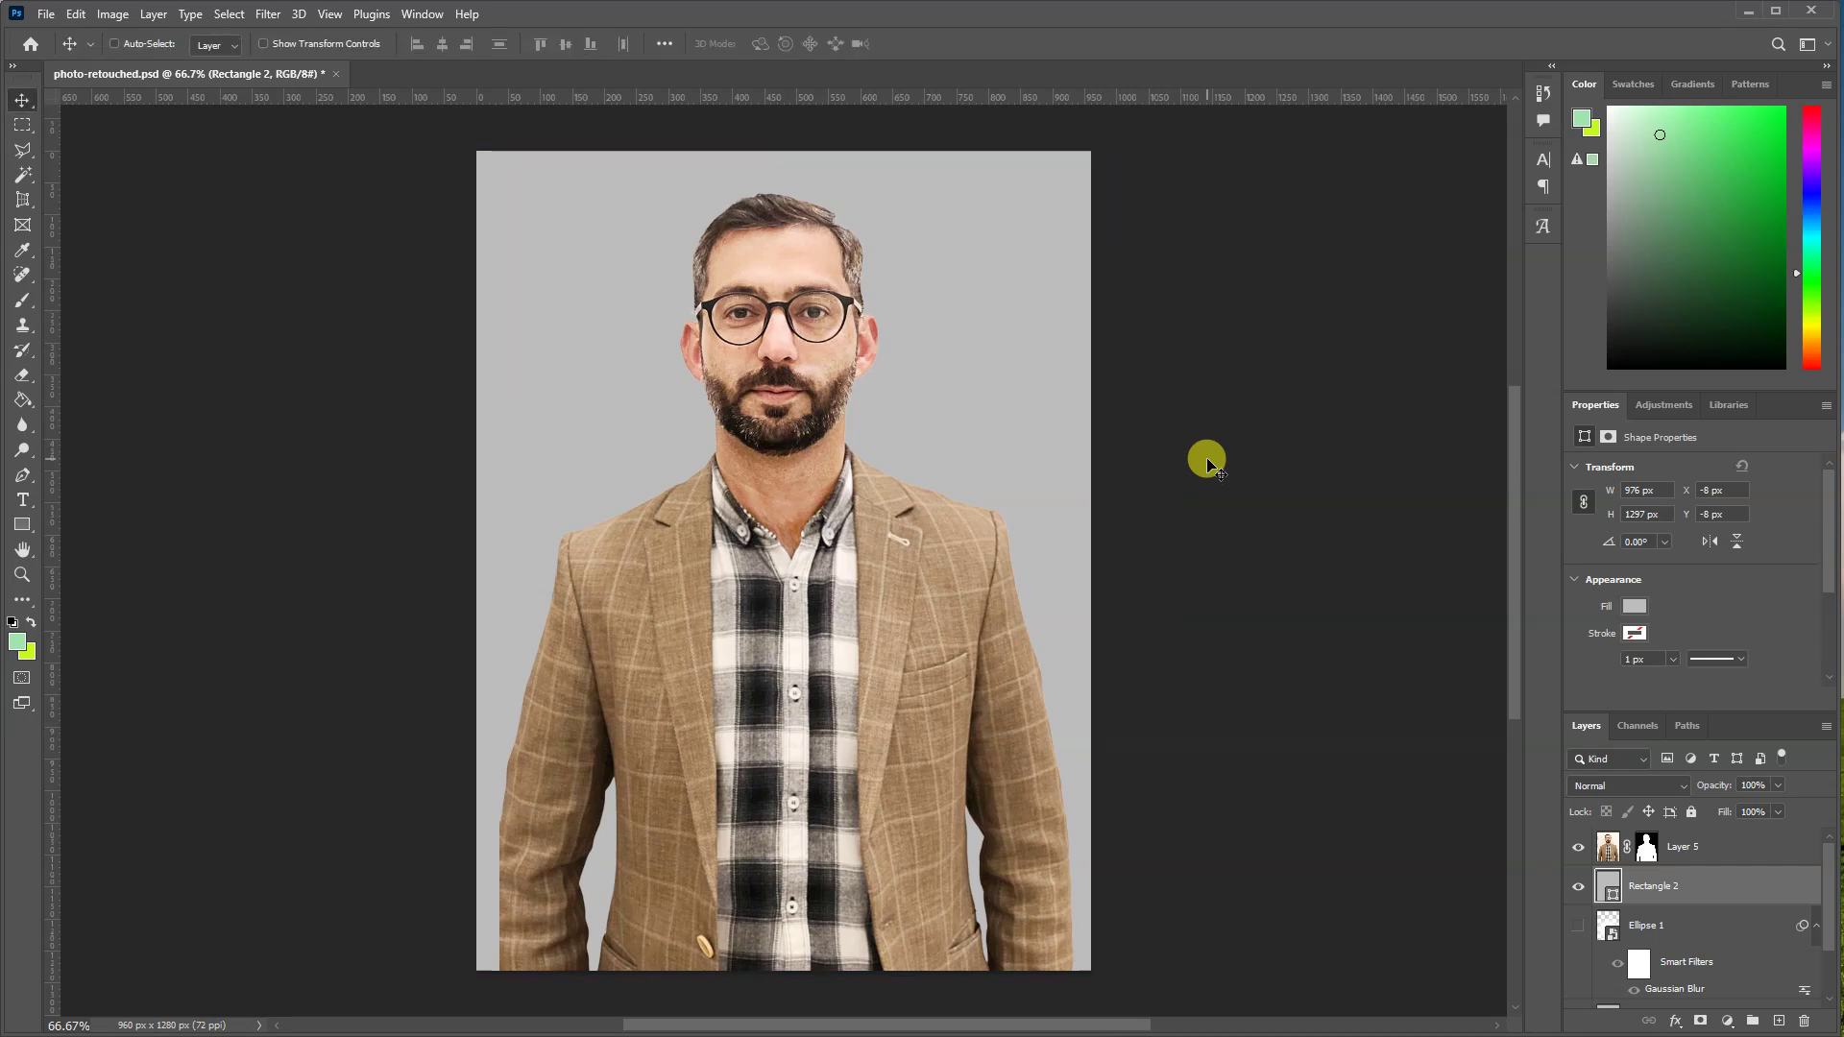
pyautogui.click(36, 534)
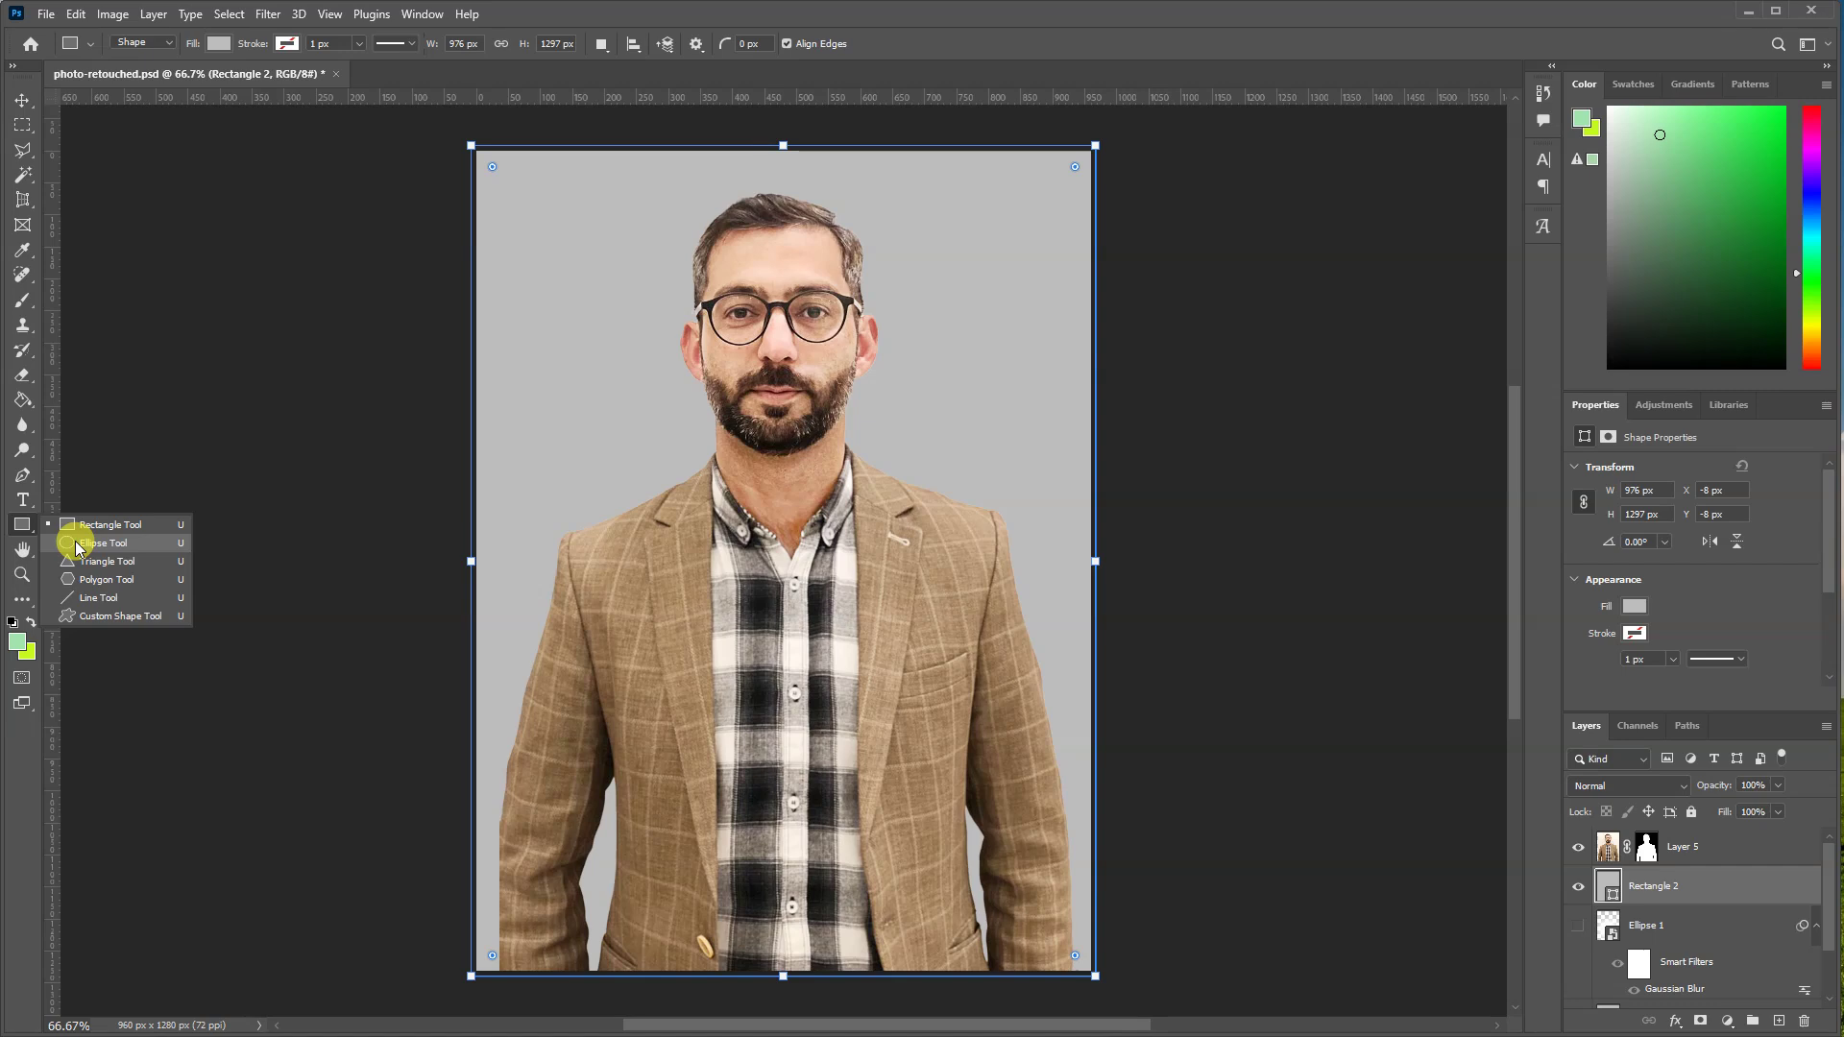
pyautogui.click(79, 545)
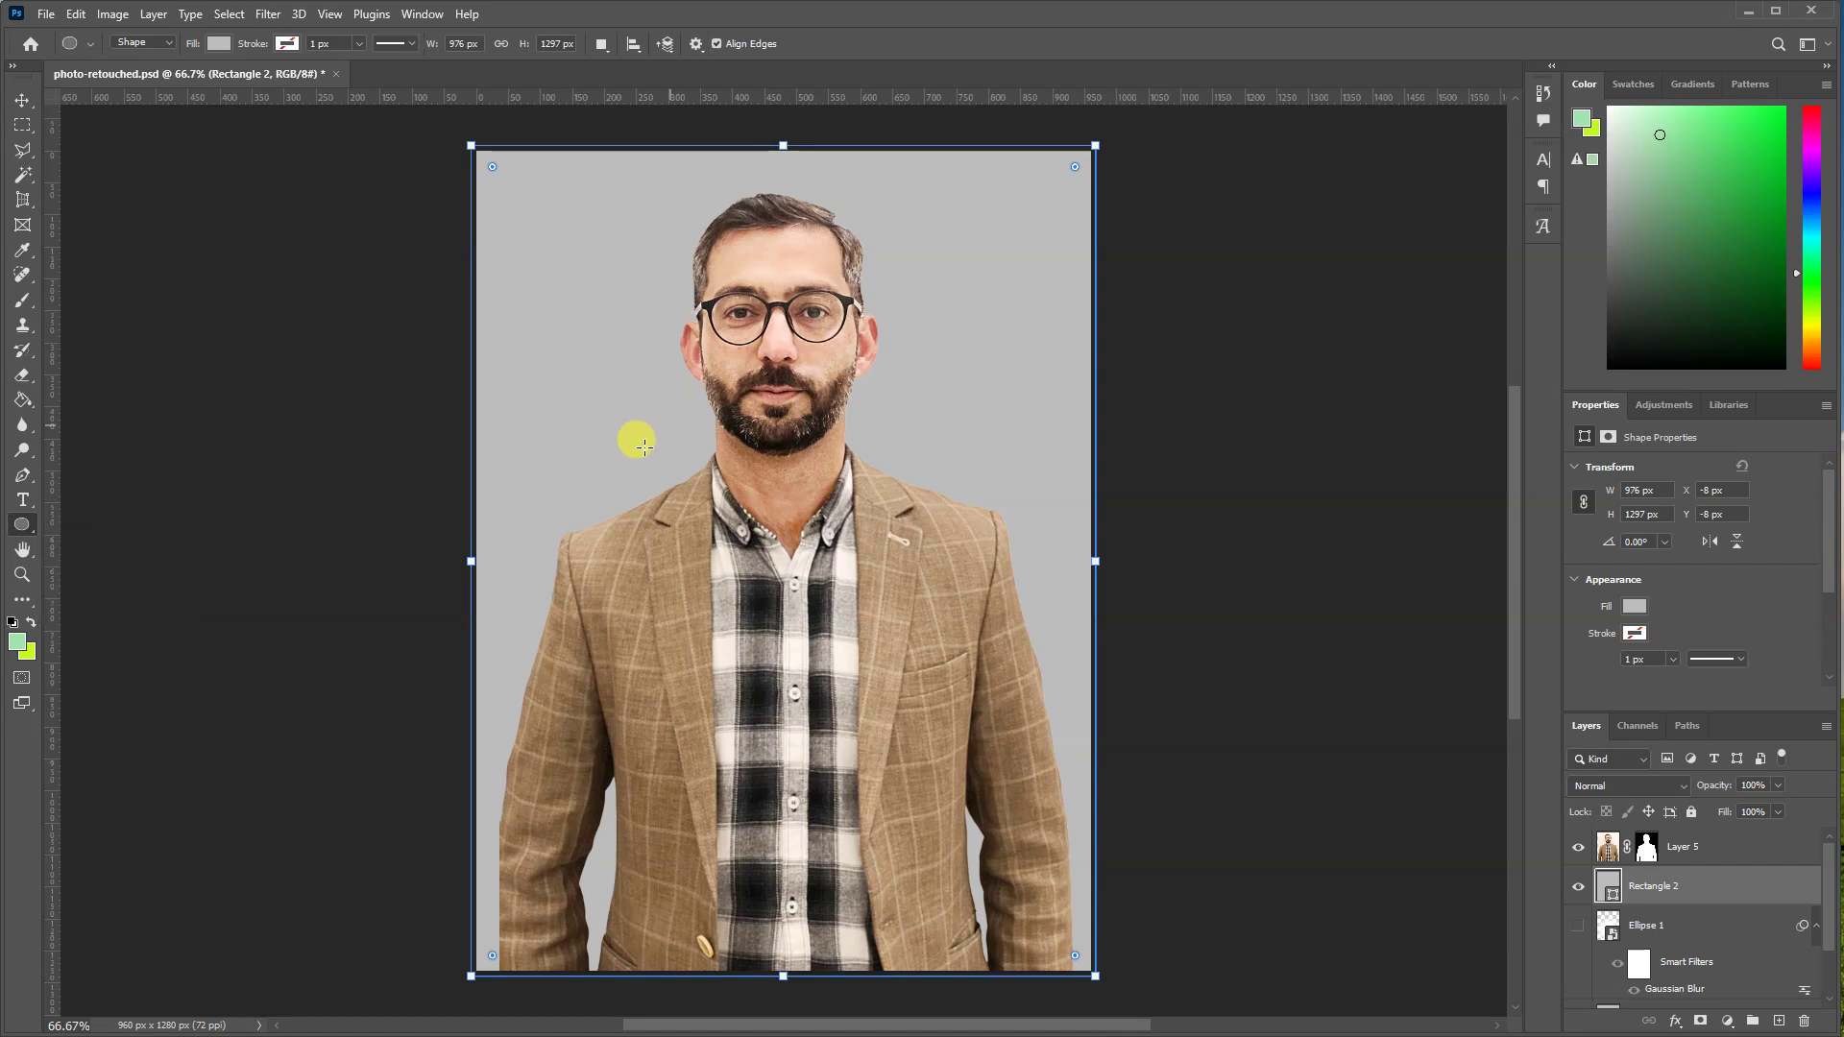
pyautogui.moveTo(534, 416)
pyautogui.mouseDown()
pyautogui.moveTo(892, 652)
pyautogui.moveTo(1151, 968)
pyautogui.mouseUp()
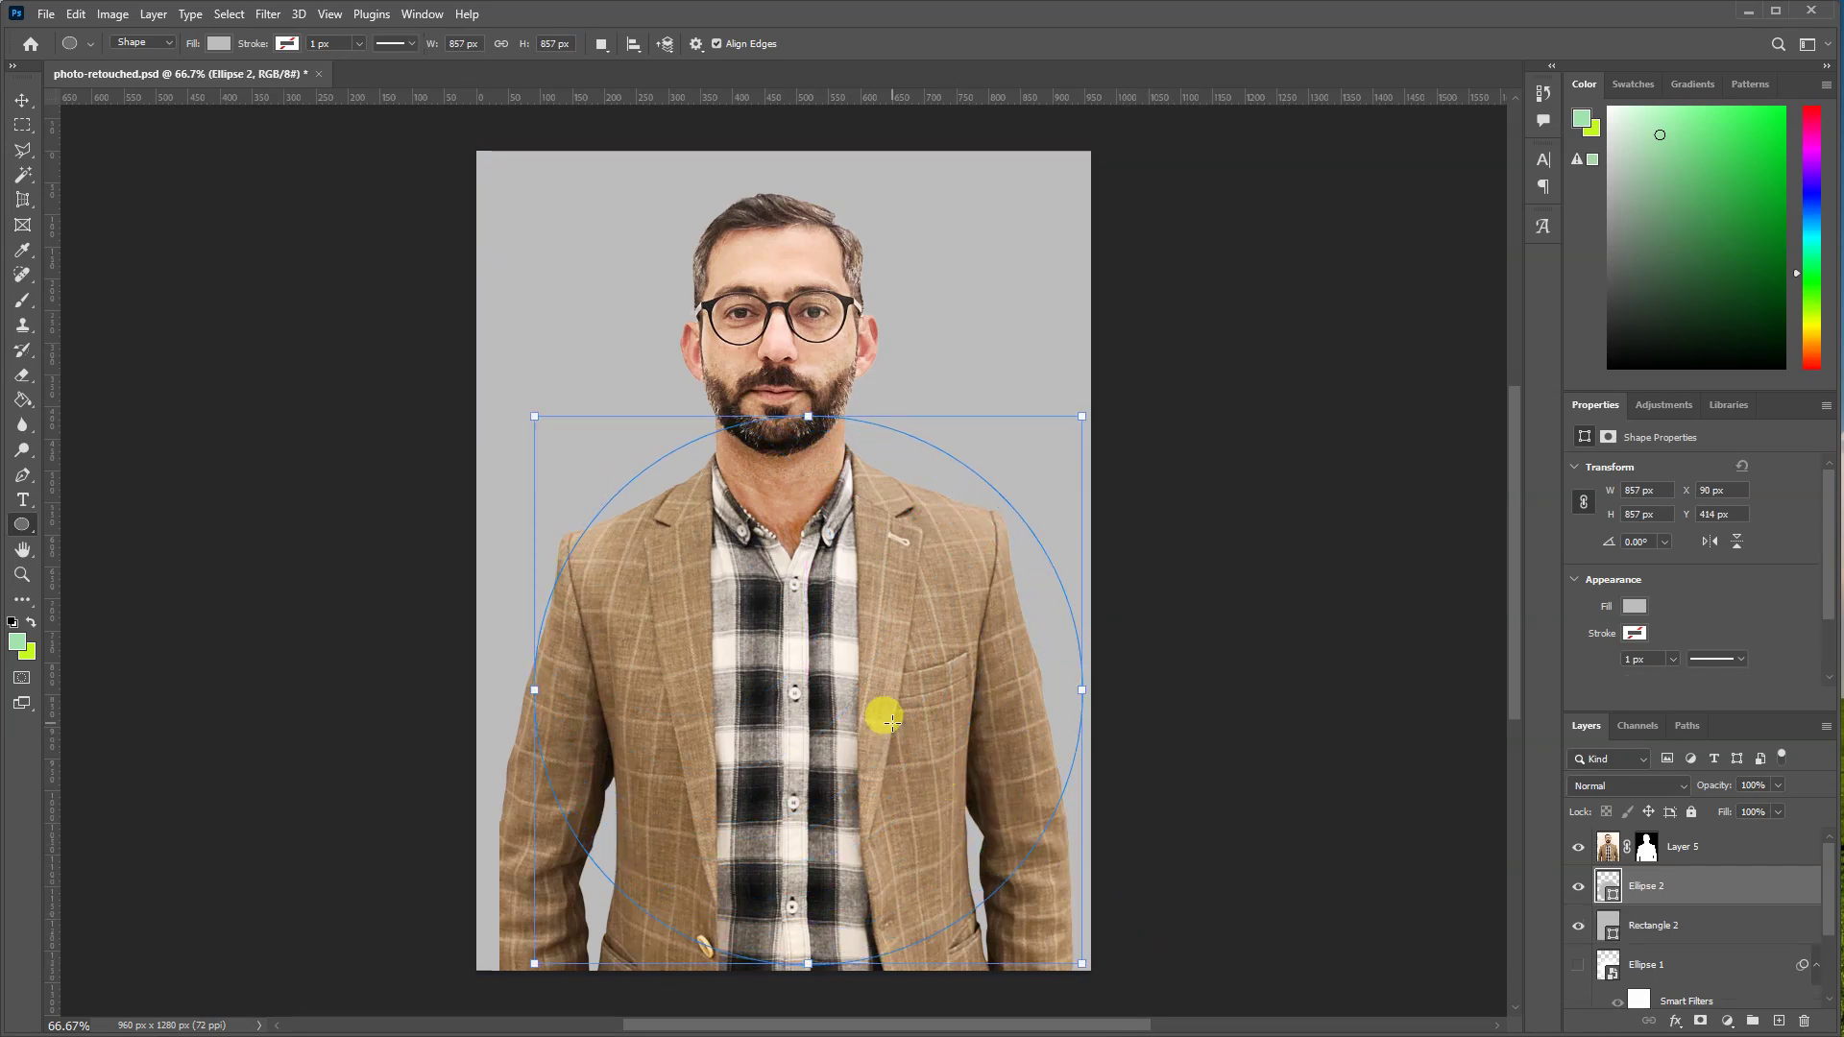
pyautogui.press('v')
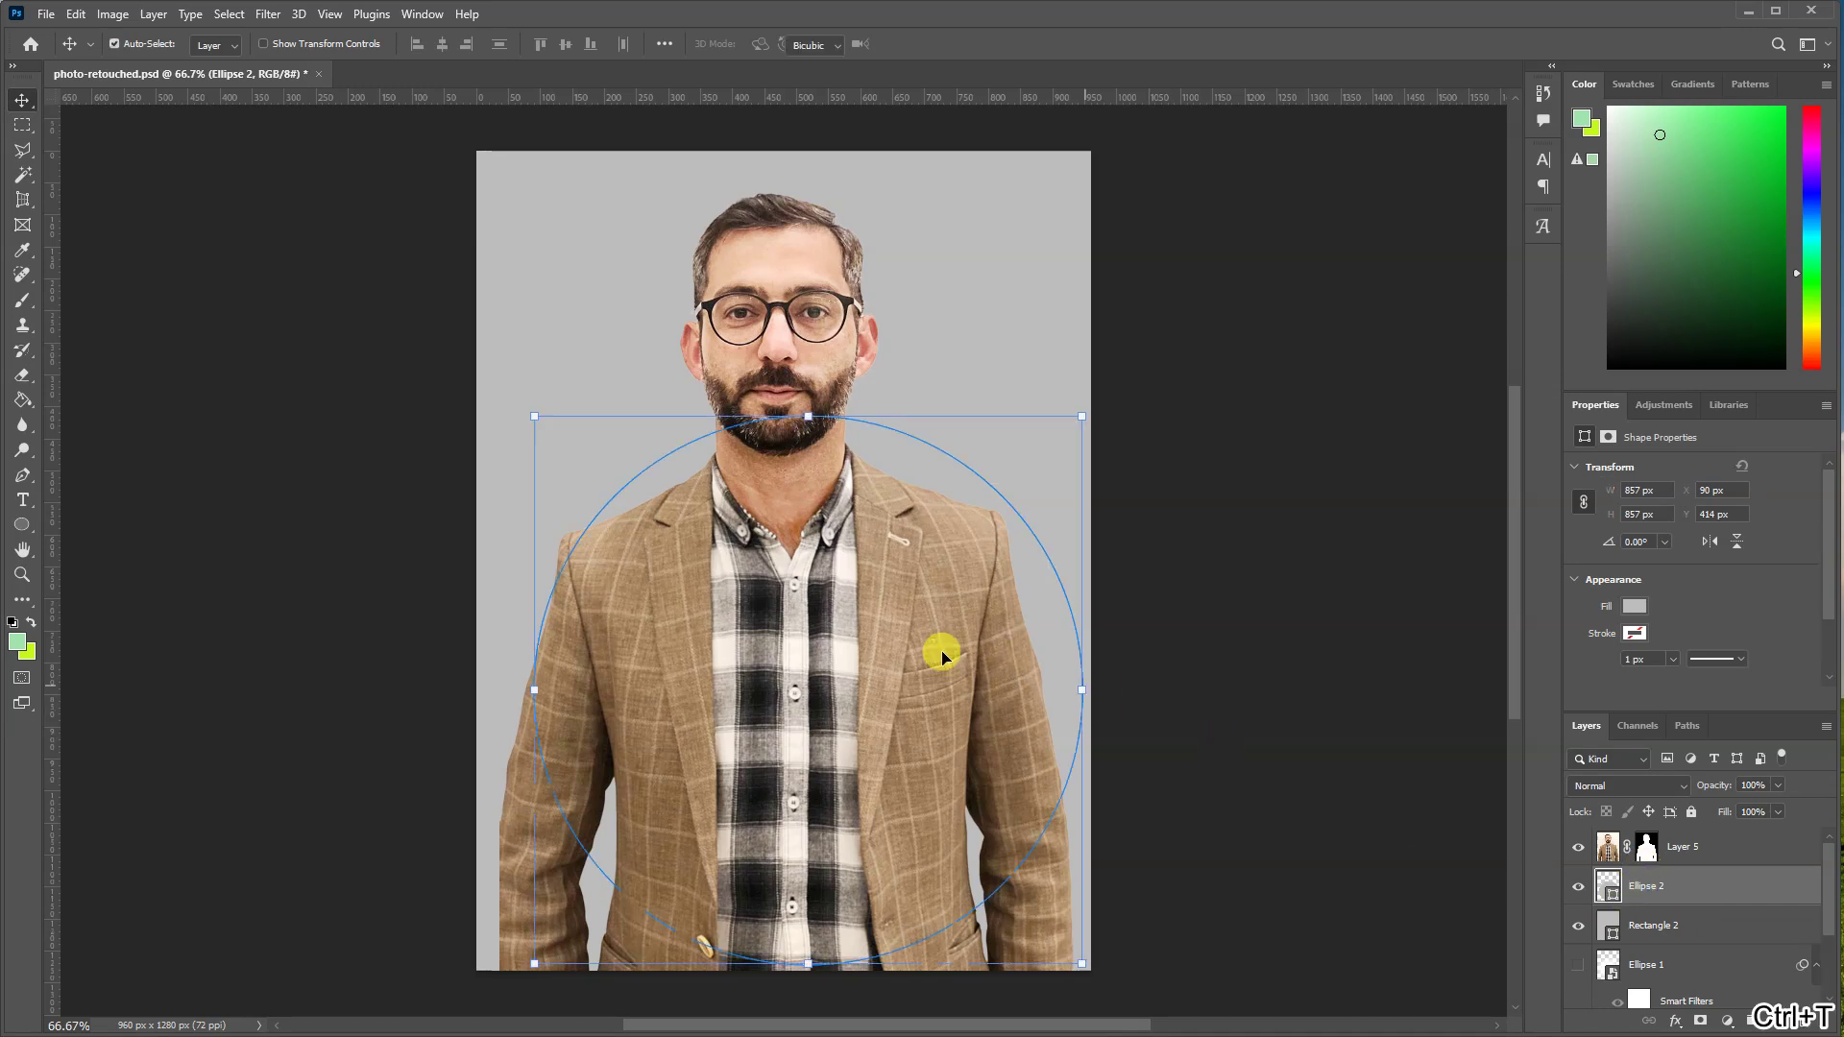
pyautogui.hotkey('ctrl', 't')
pyautogui.moveTo(872, 633); pyautogui.dragTo(845, 634)
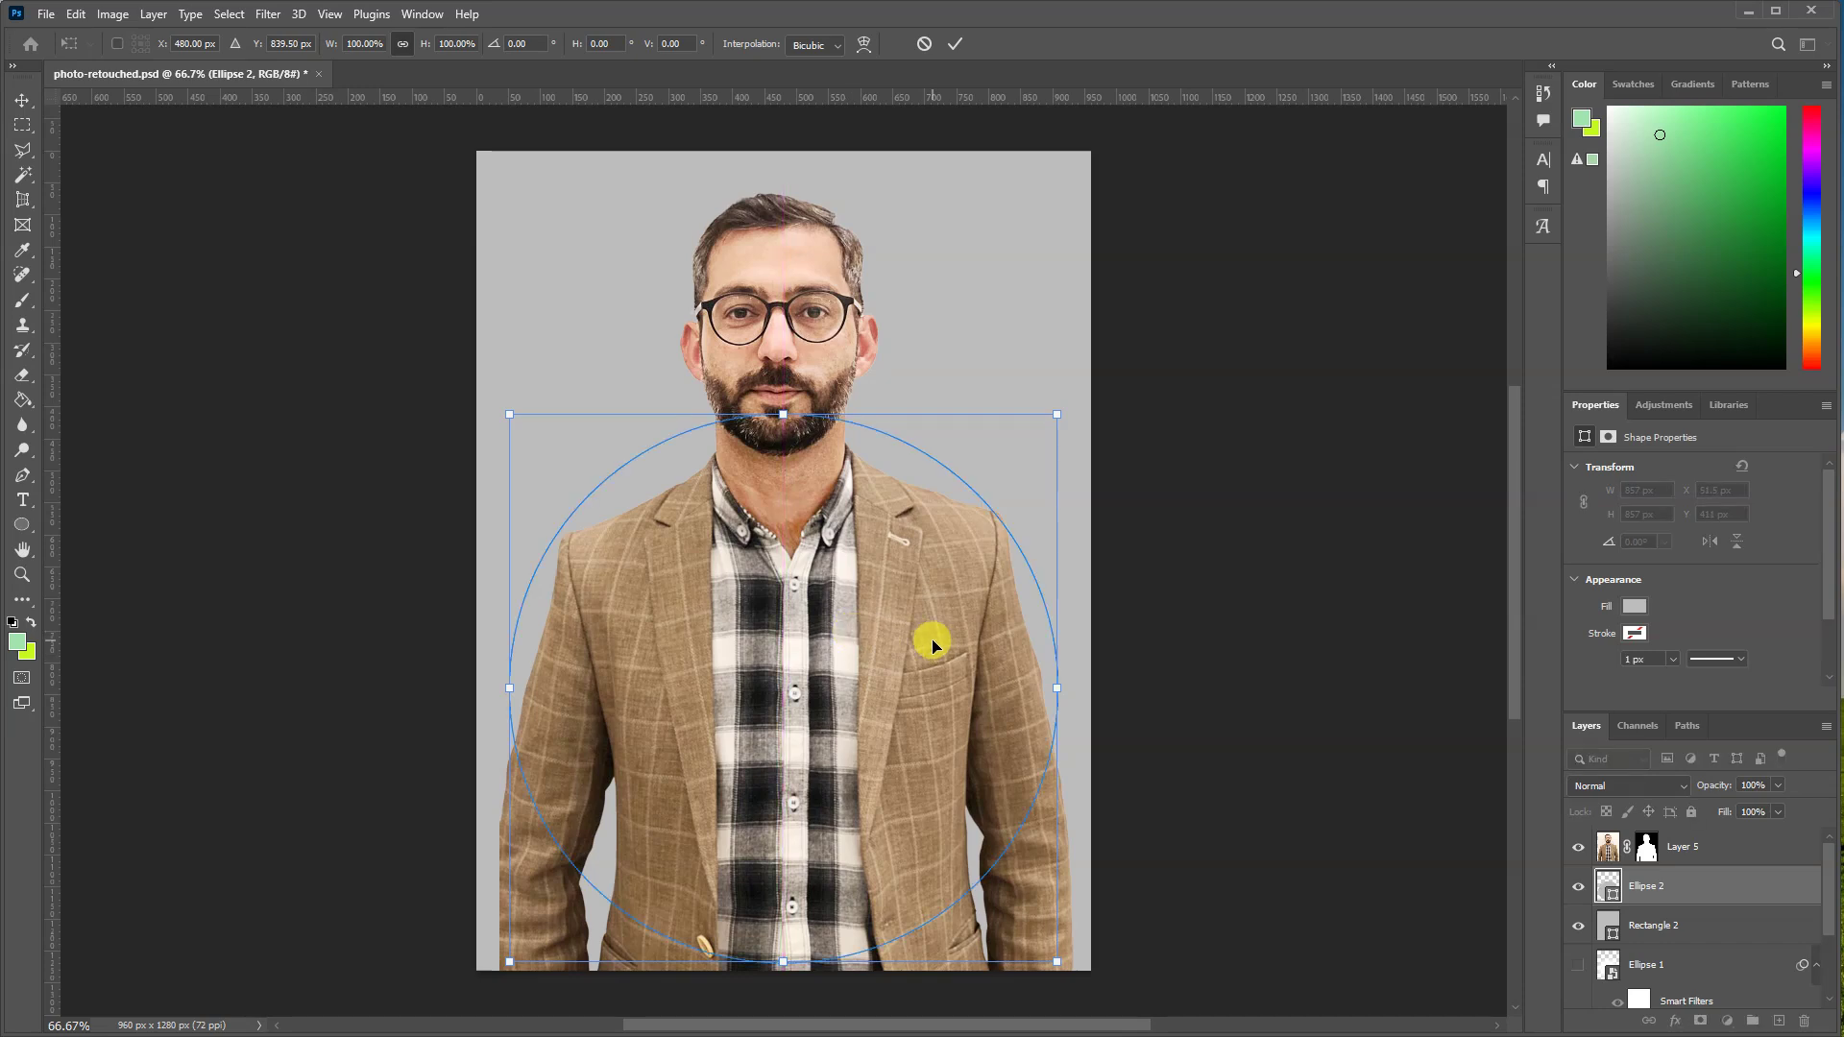
# - Set the Ellipse 2 circle's fill to pure white #ffffff
pyautogui.doubleClick(1611, 896)
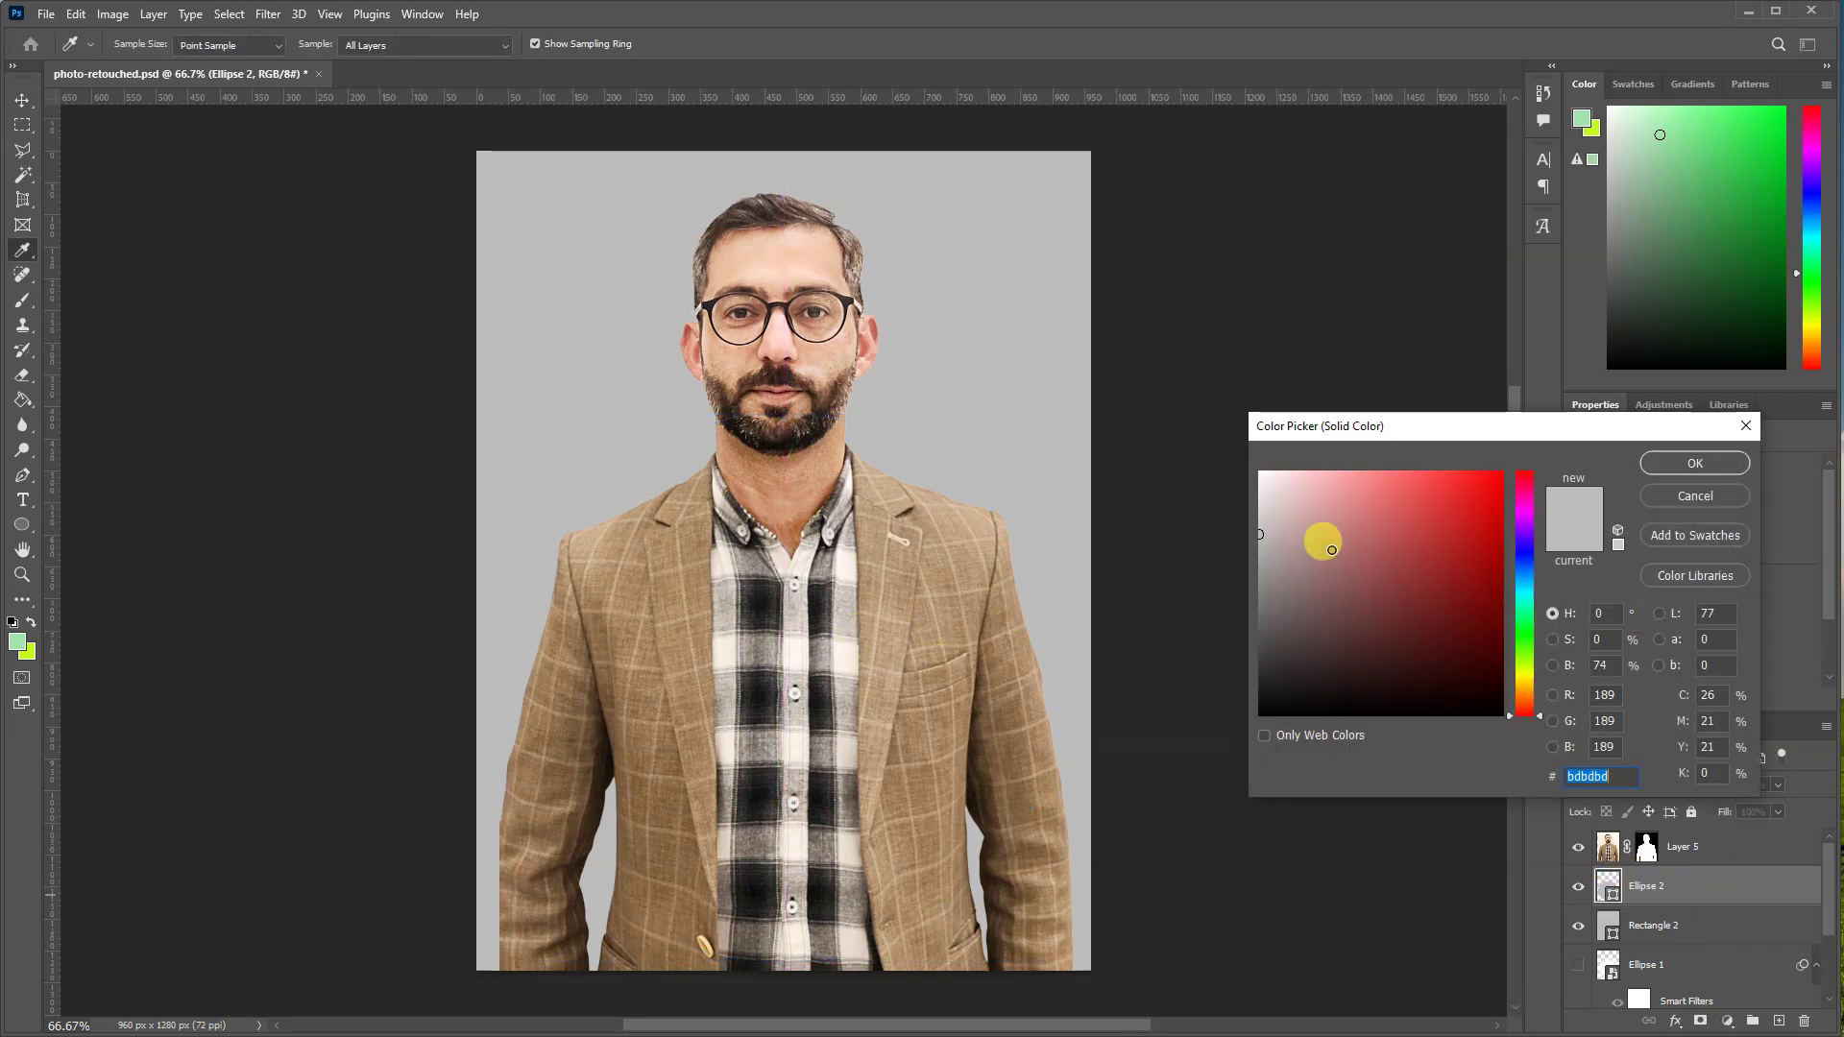
pyautogui.moveTo(1331, 550); pyautogui.dragTo(1260, 472)
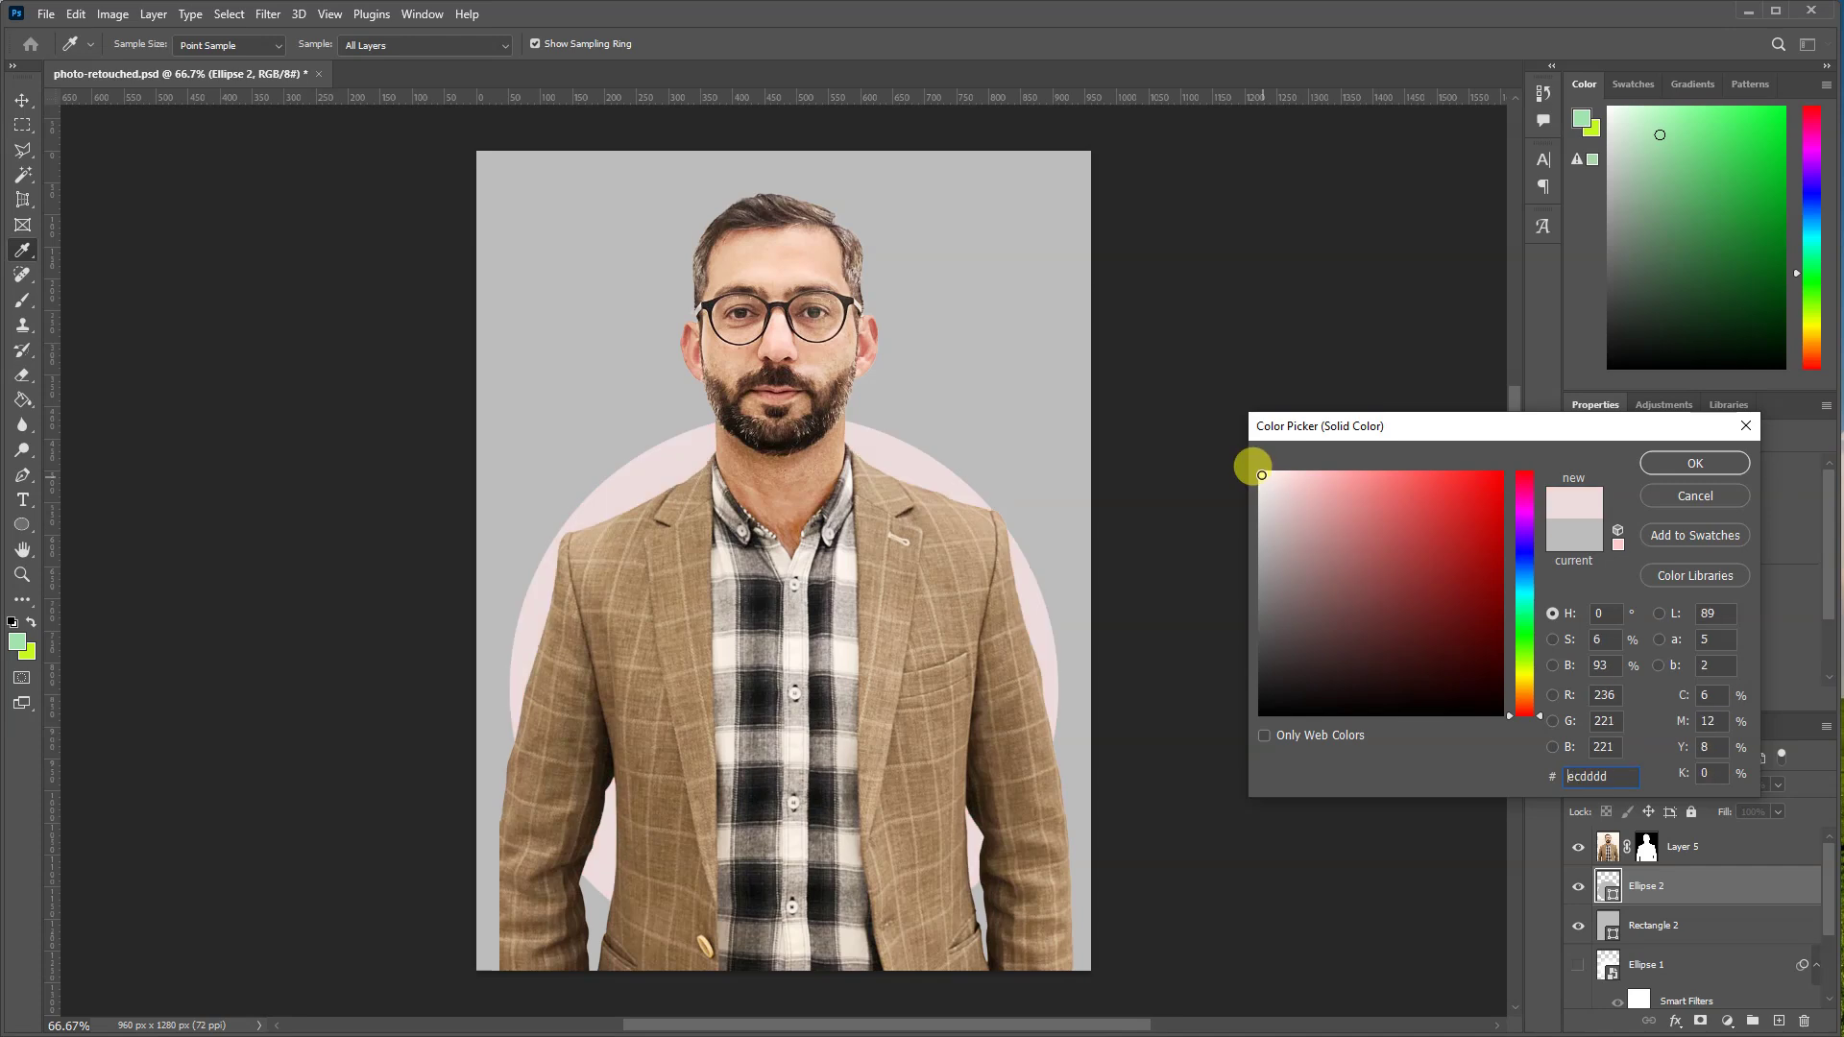
pyautogui.click(1694, 464)
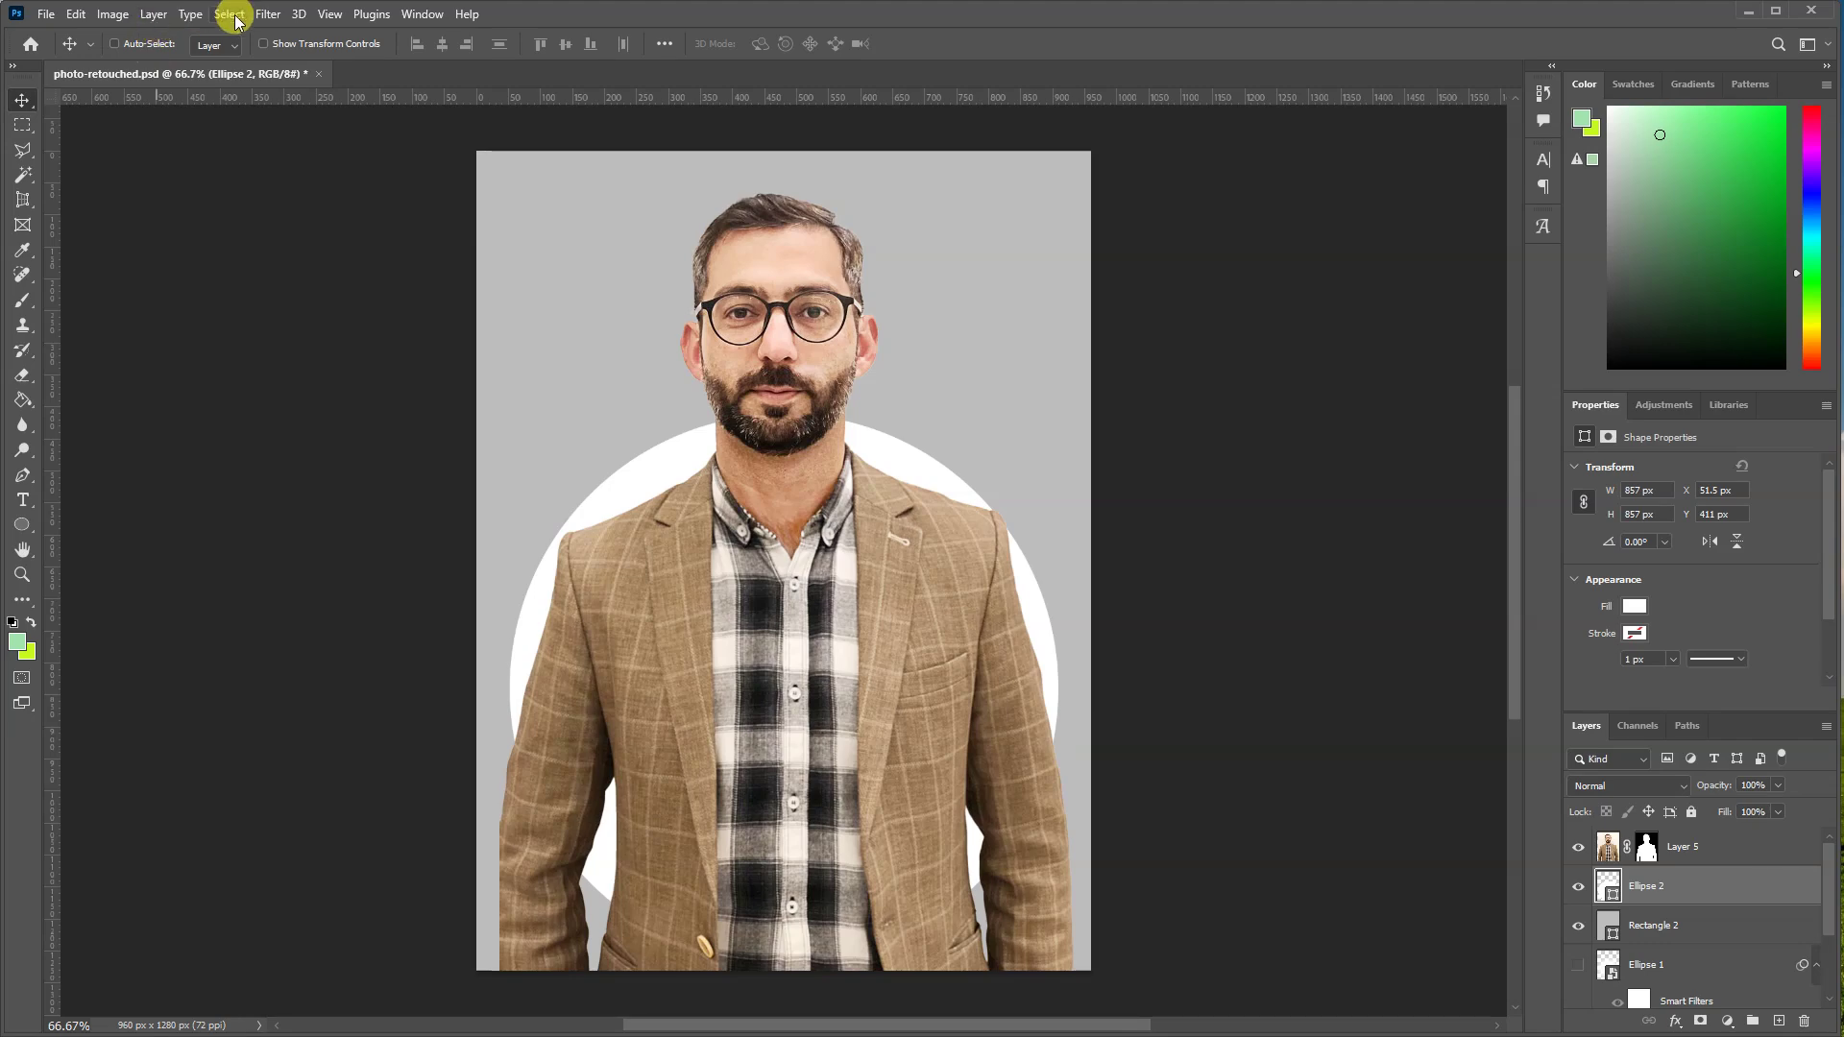
# - Start a Gaussian Blur on Ellipse 2, converting it to a smart object when prompted
pyautogui.click(151, 15)
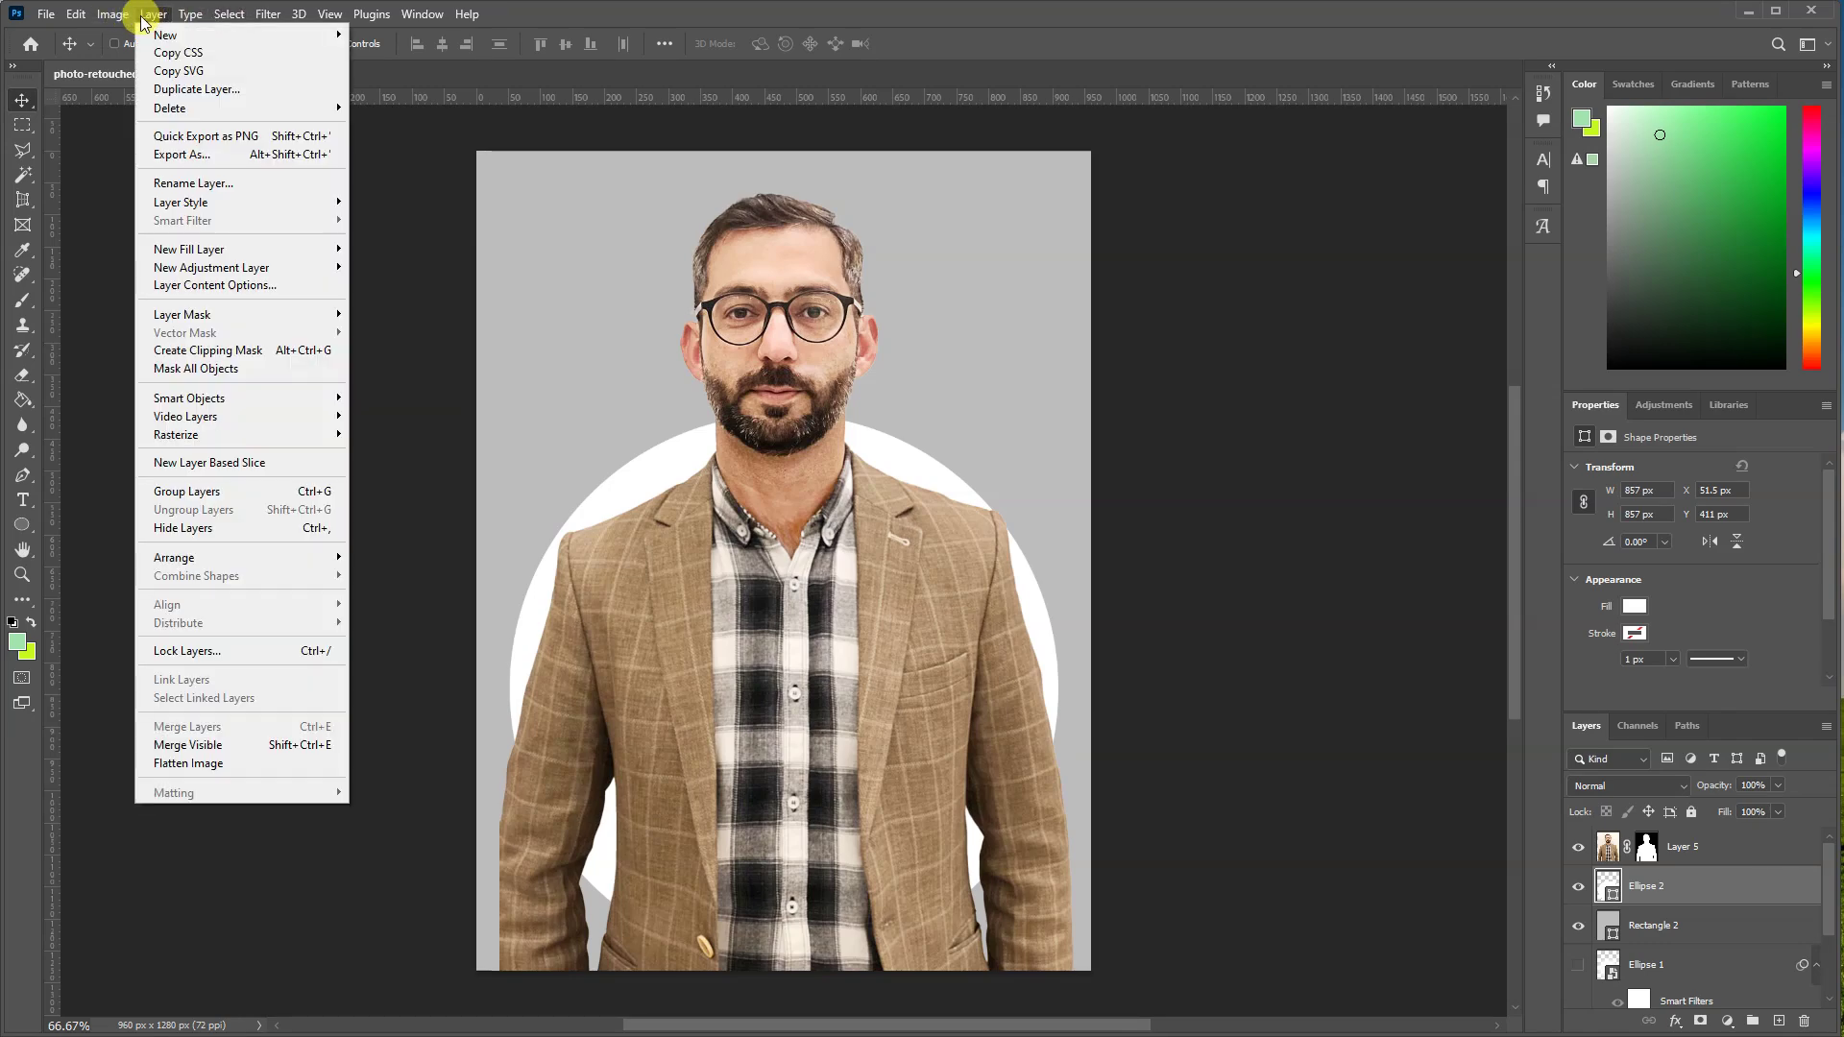
pyautogui.click(149, 14)
pyautogui.click(267, 13)
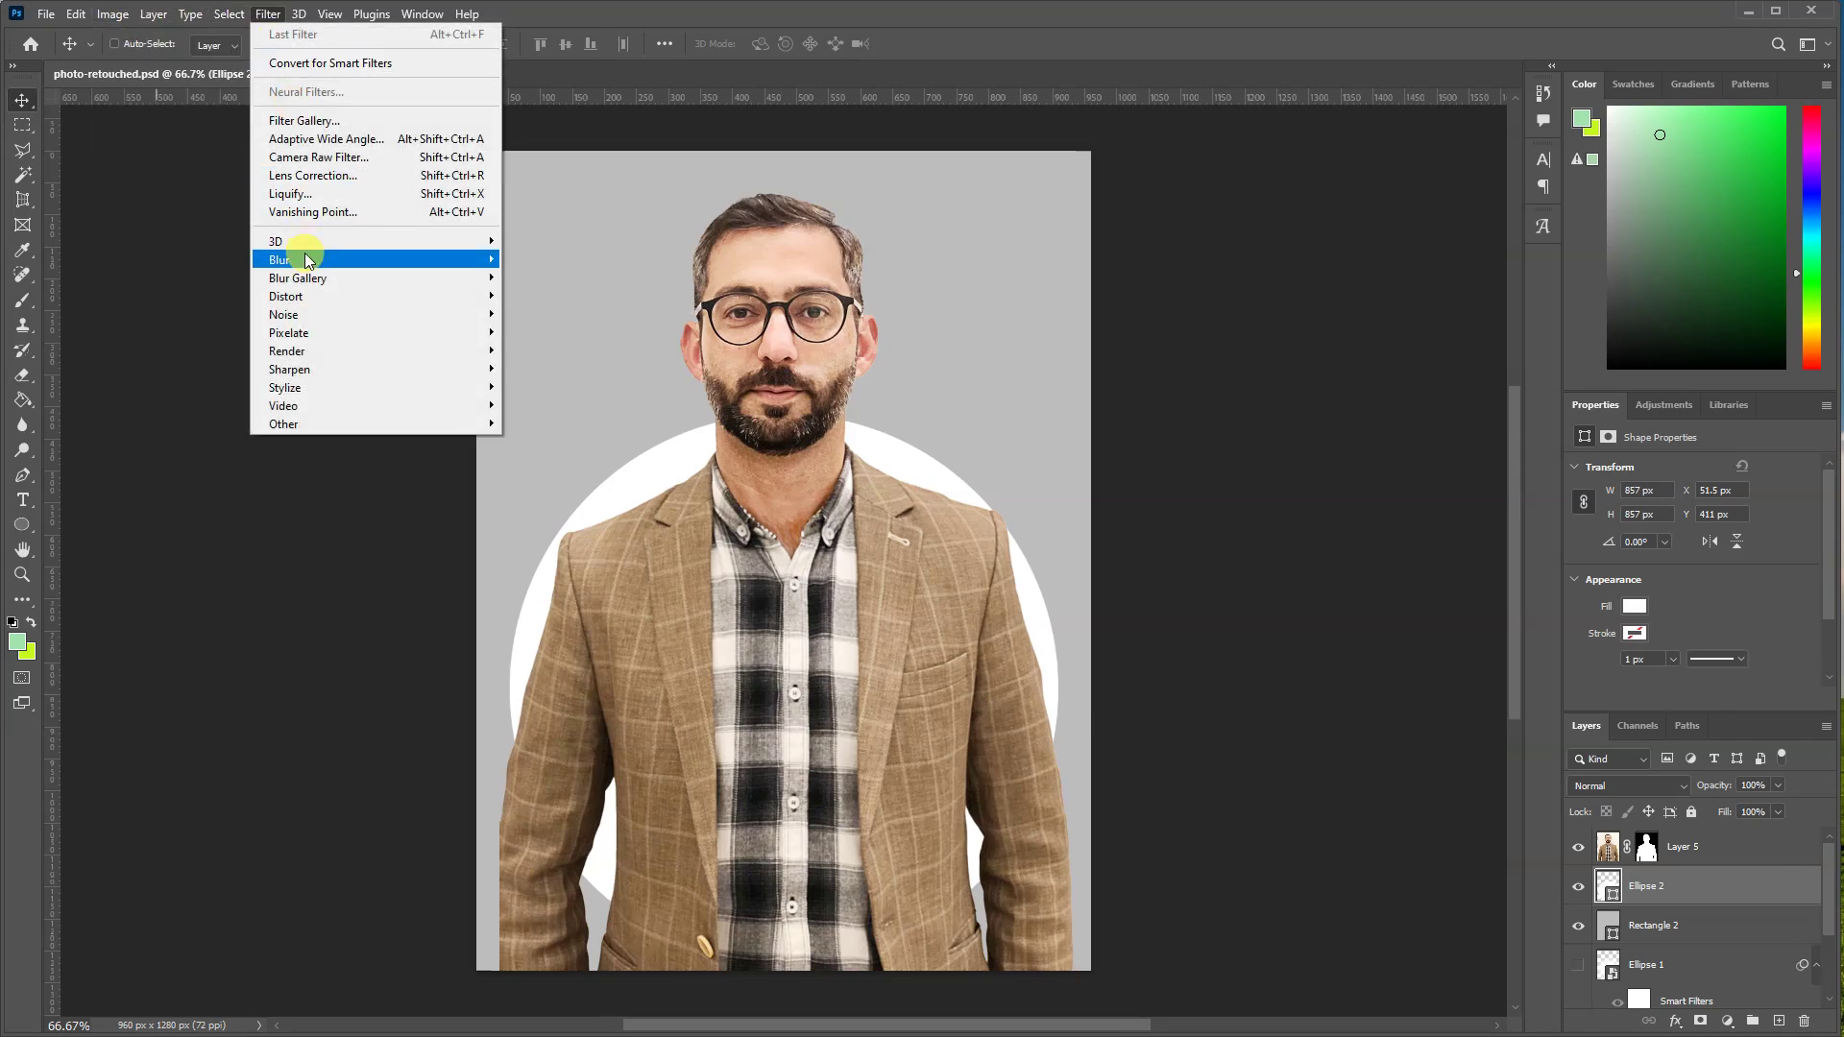
pyautogui.moveTo(371, 259)
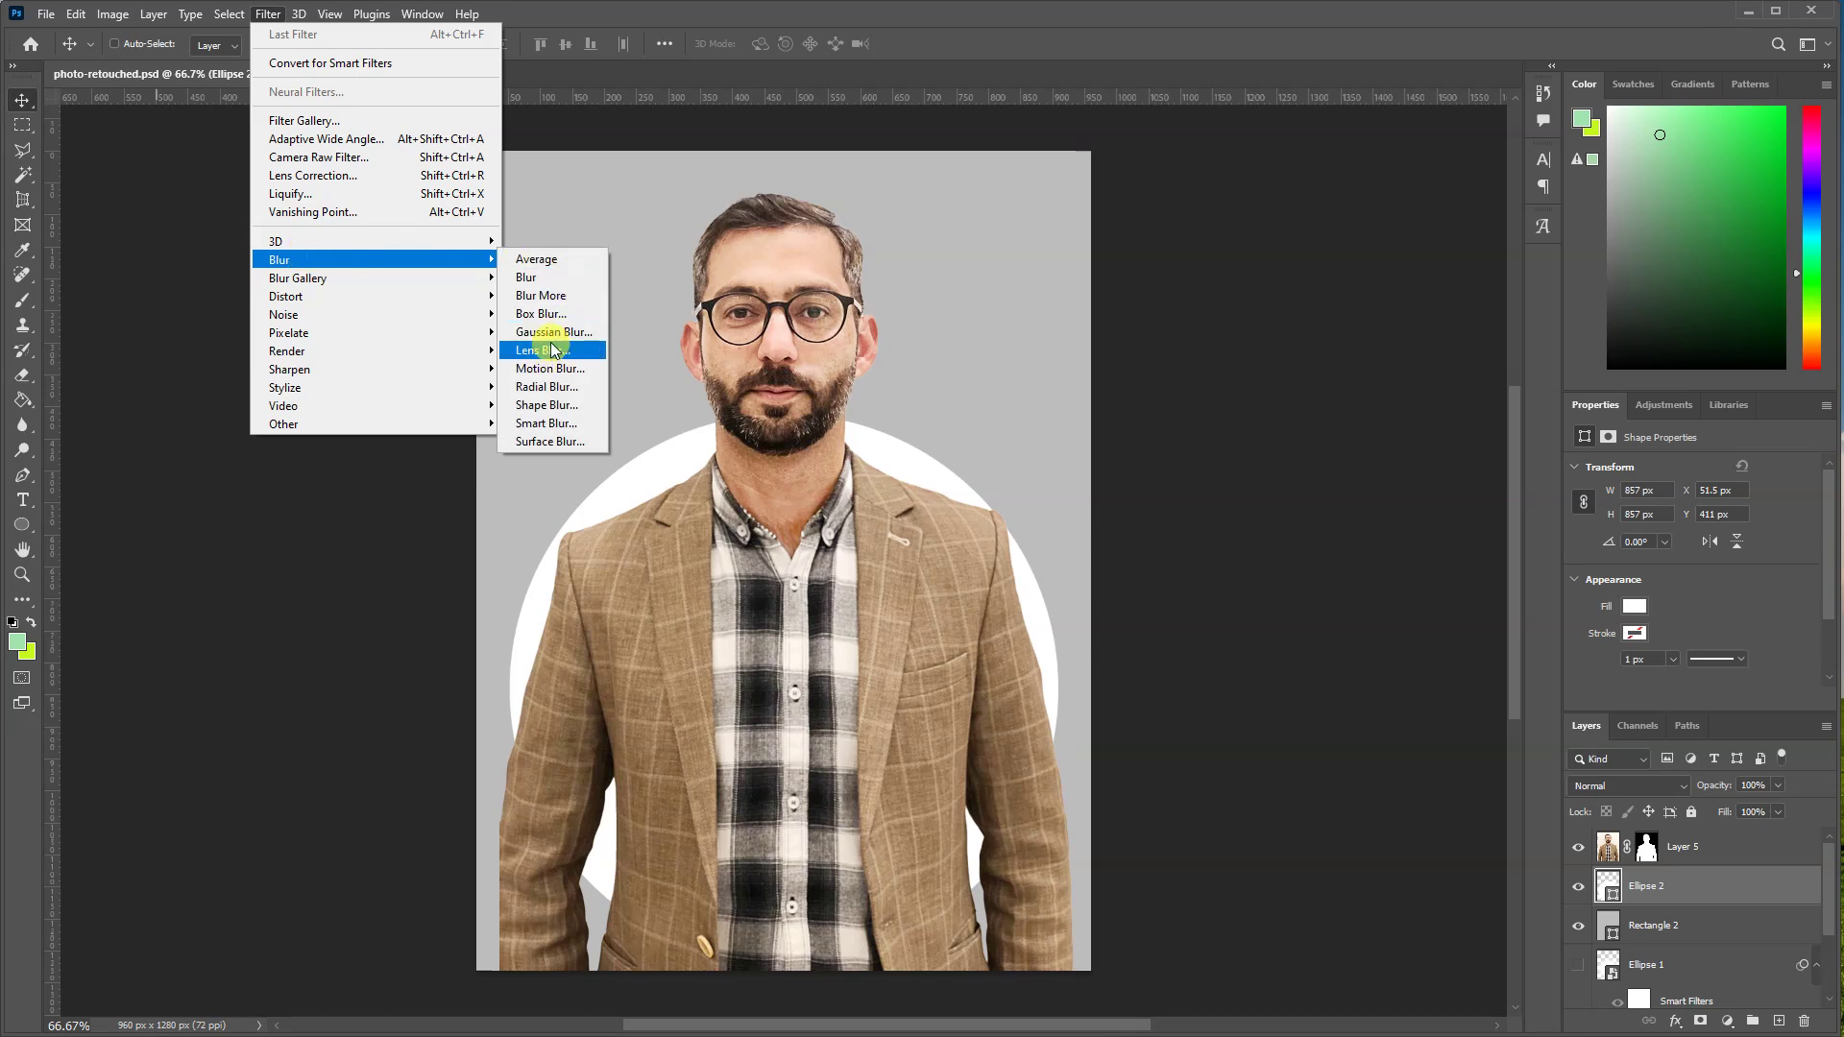
pyautogui.click(556, 334)
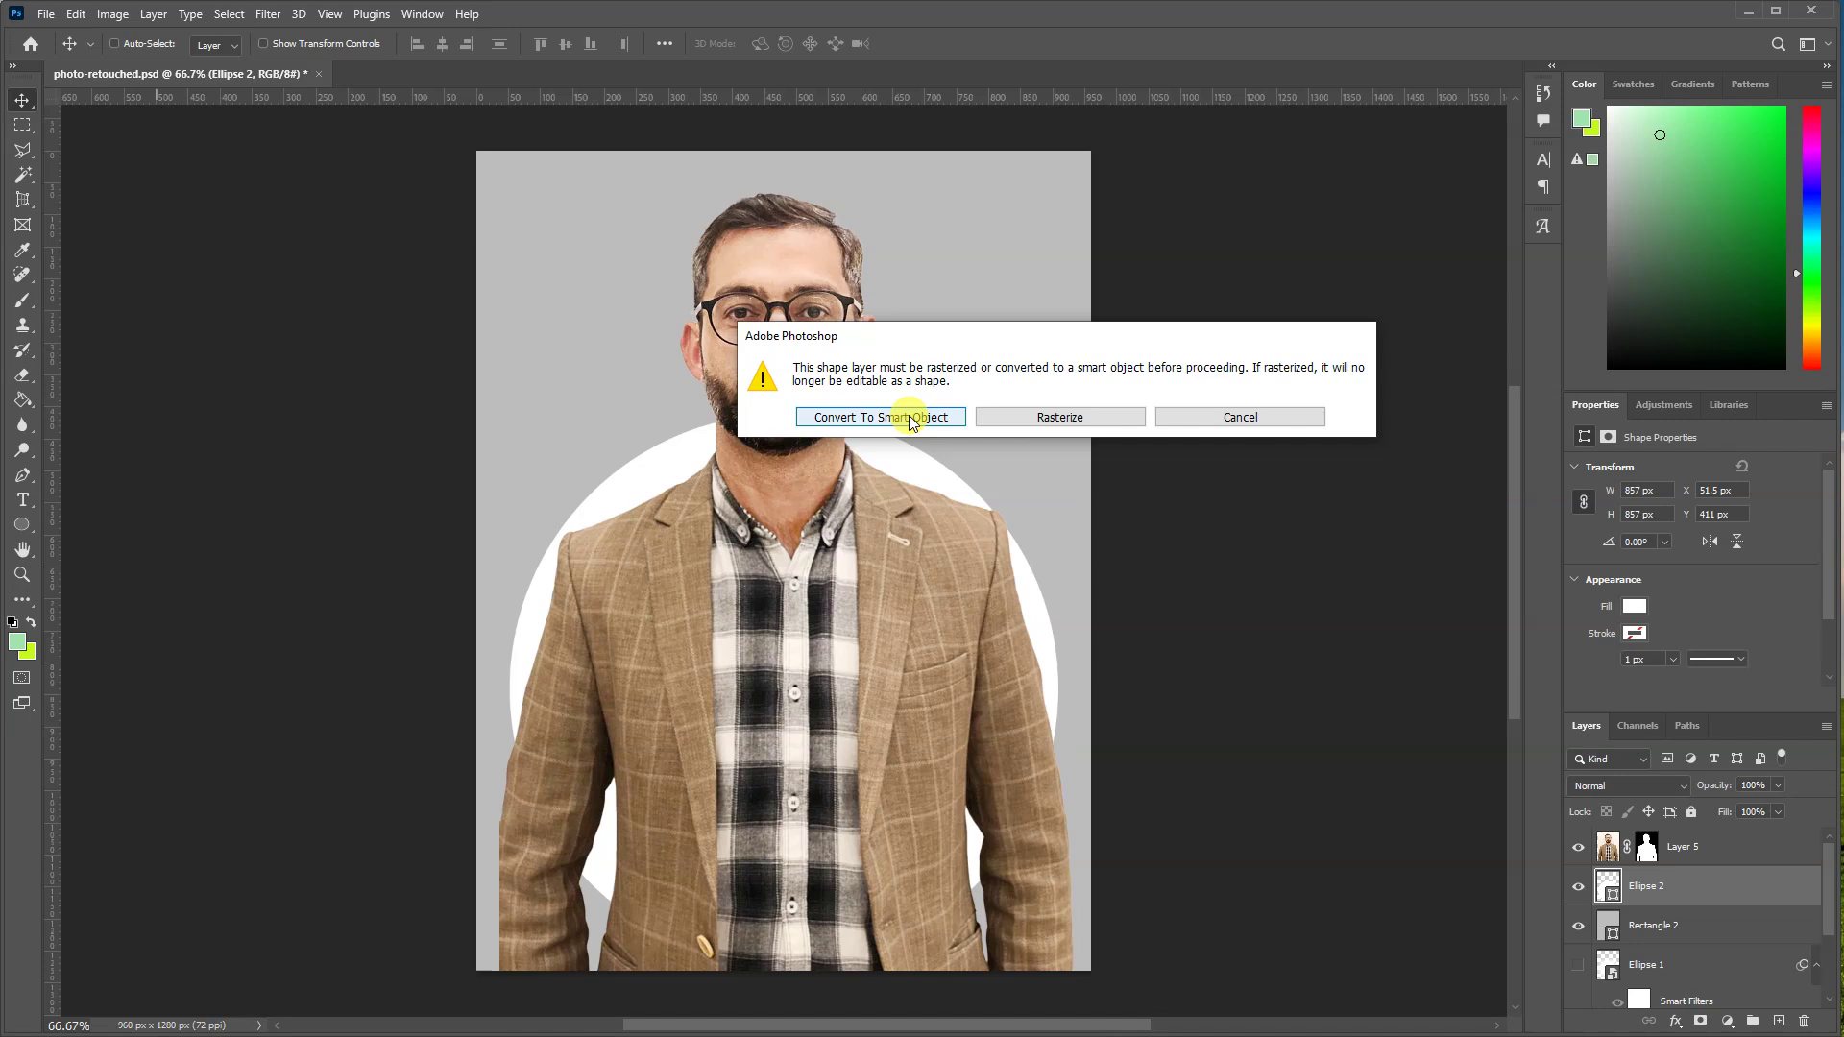
pyautogui.click(910, 423)
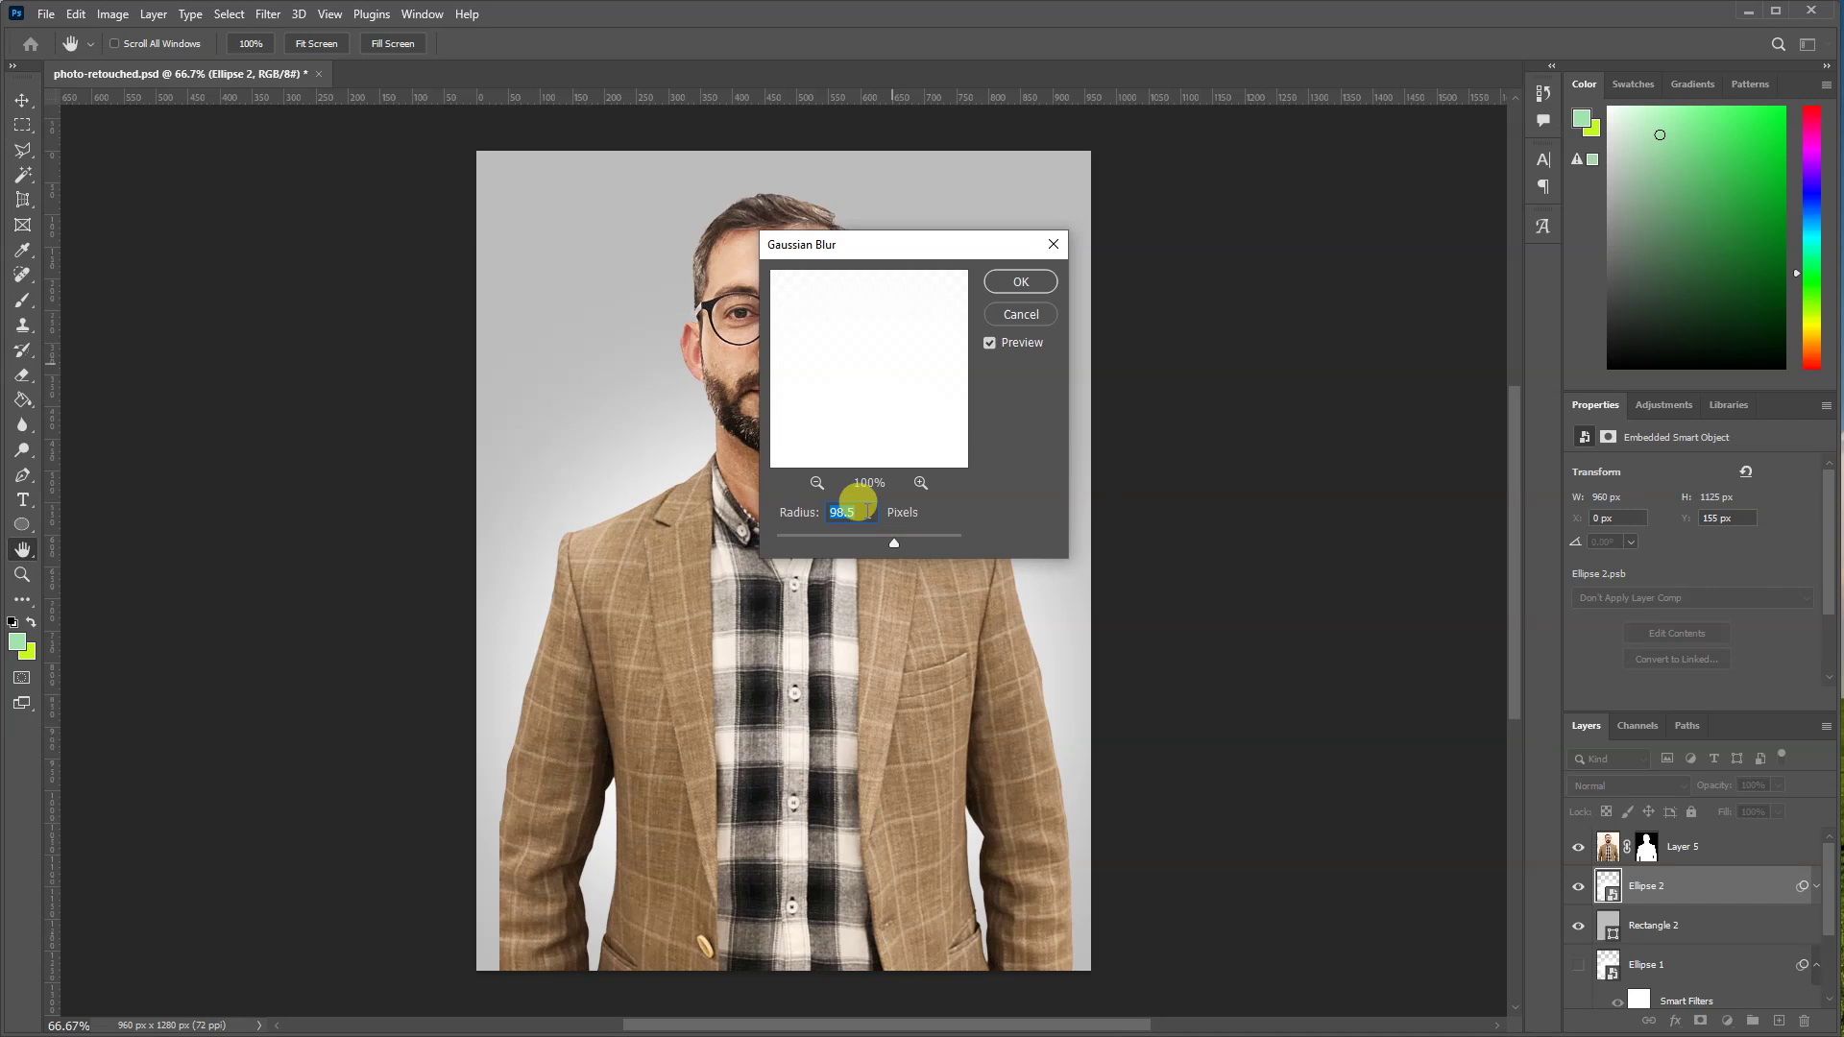
# - Apply a 60-pixel Gaussian Blur radius to the white circle
pyautogui.moveTo(901, 549); pyautogui.dragTo(893, 544)
pyautogui.click(832, 510)
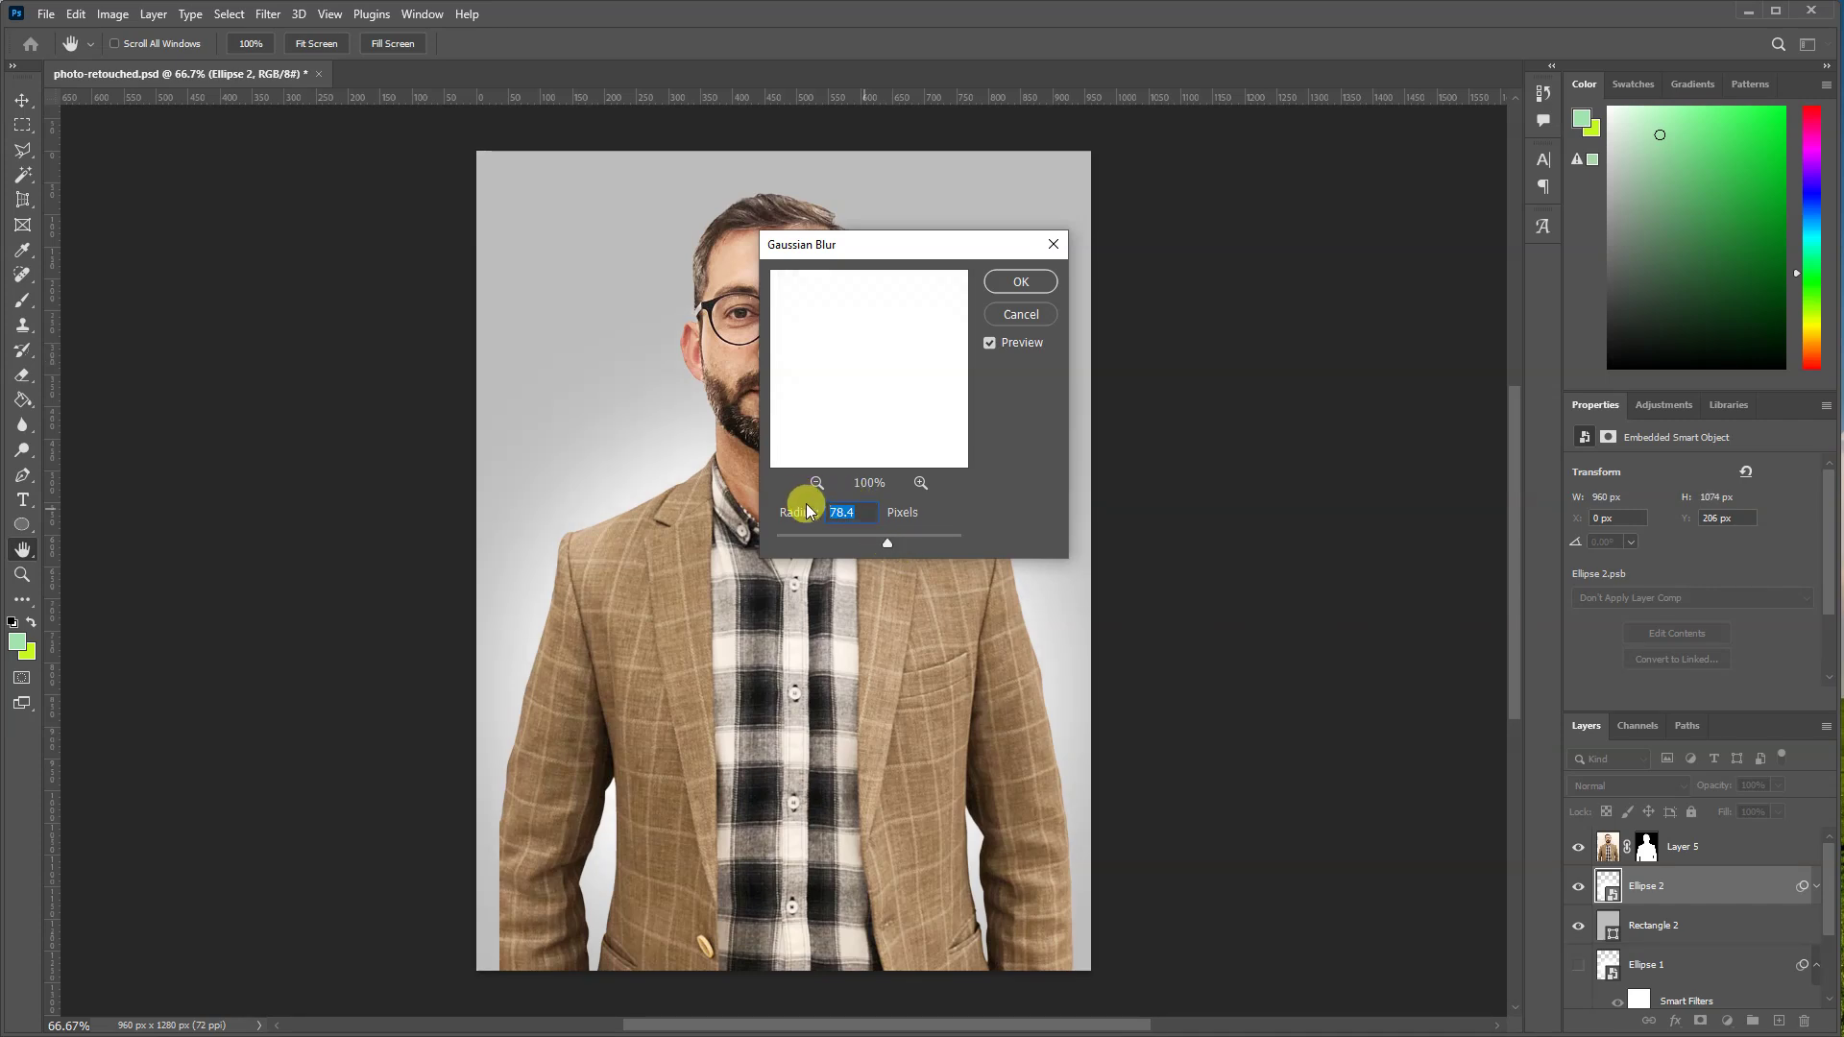
pyautogui.write('60')
pyautogui.click(1014, 284)
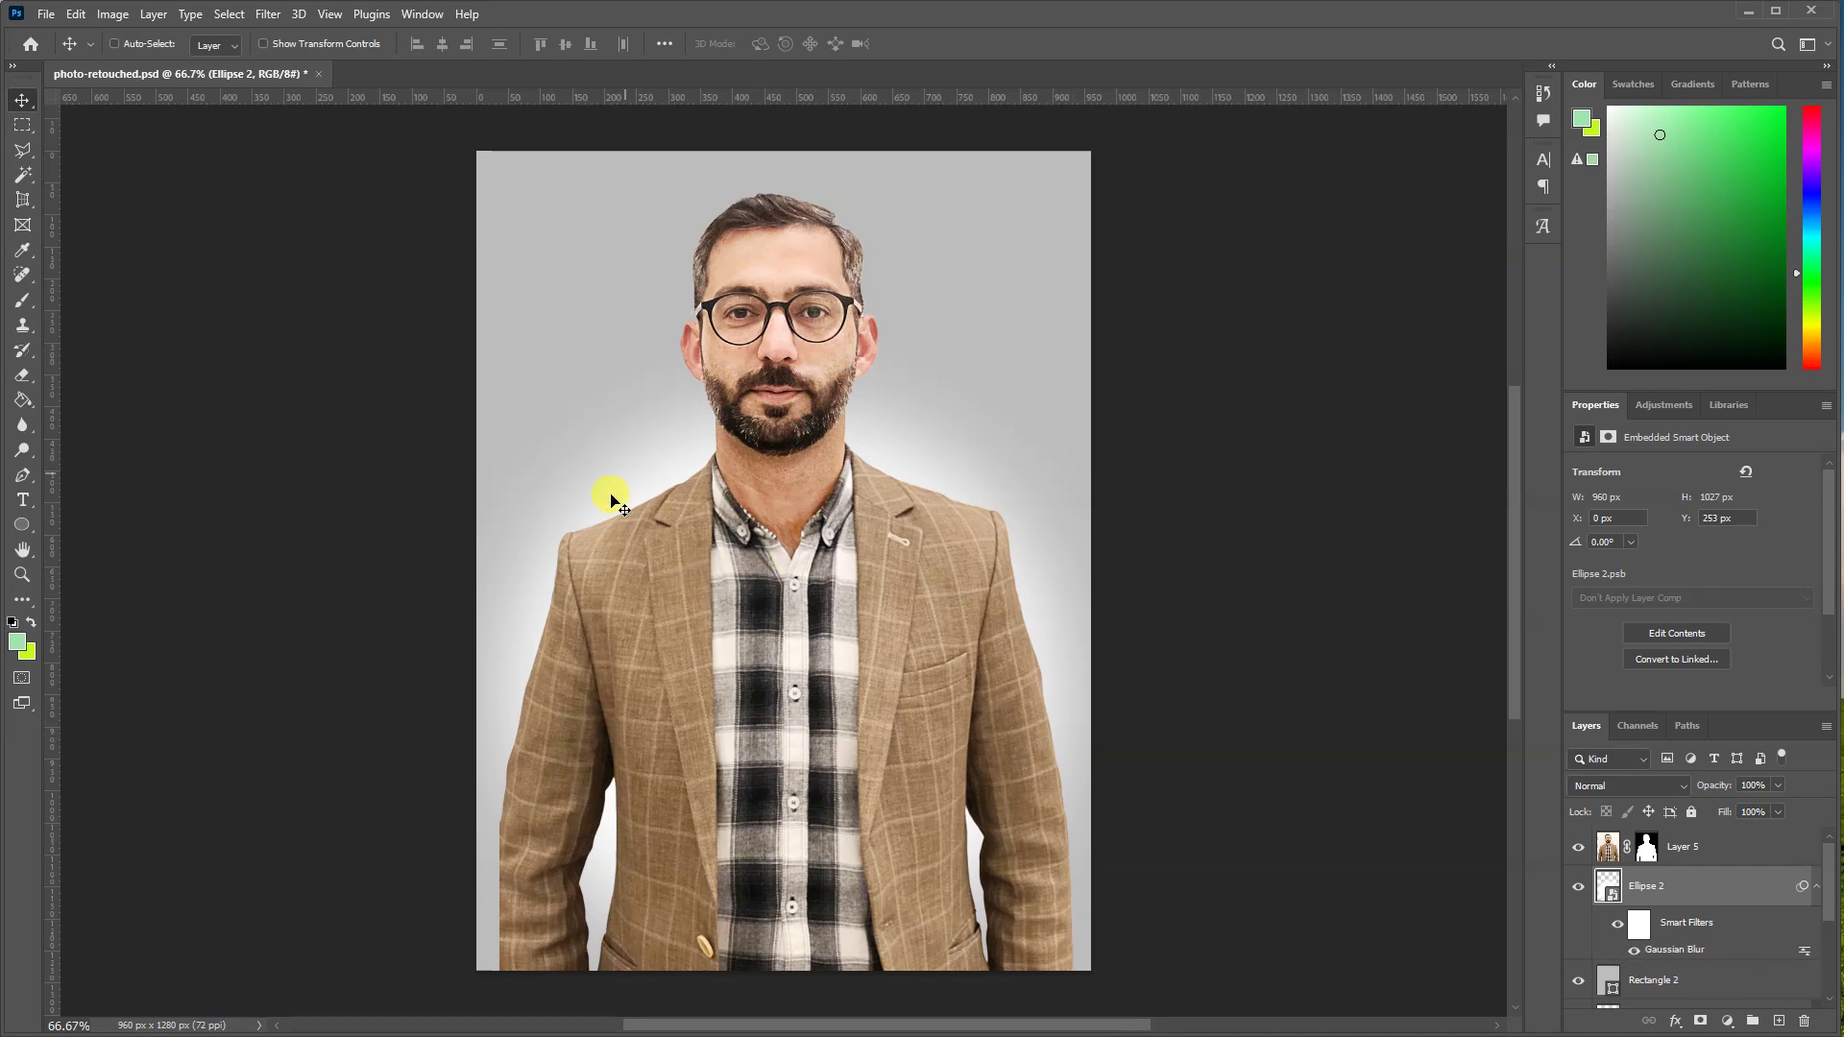
# - Edit Ellipse 2's Gaussian Blur smart filter, changing the radius to 50 pixels
pyautogui.doubleClick(1677, 951)
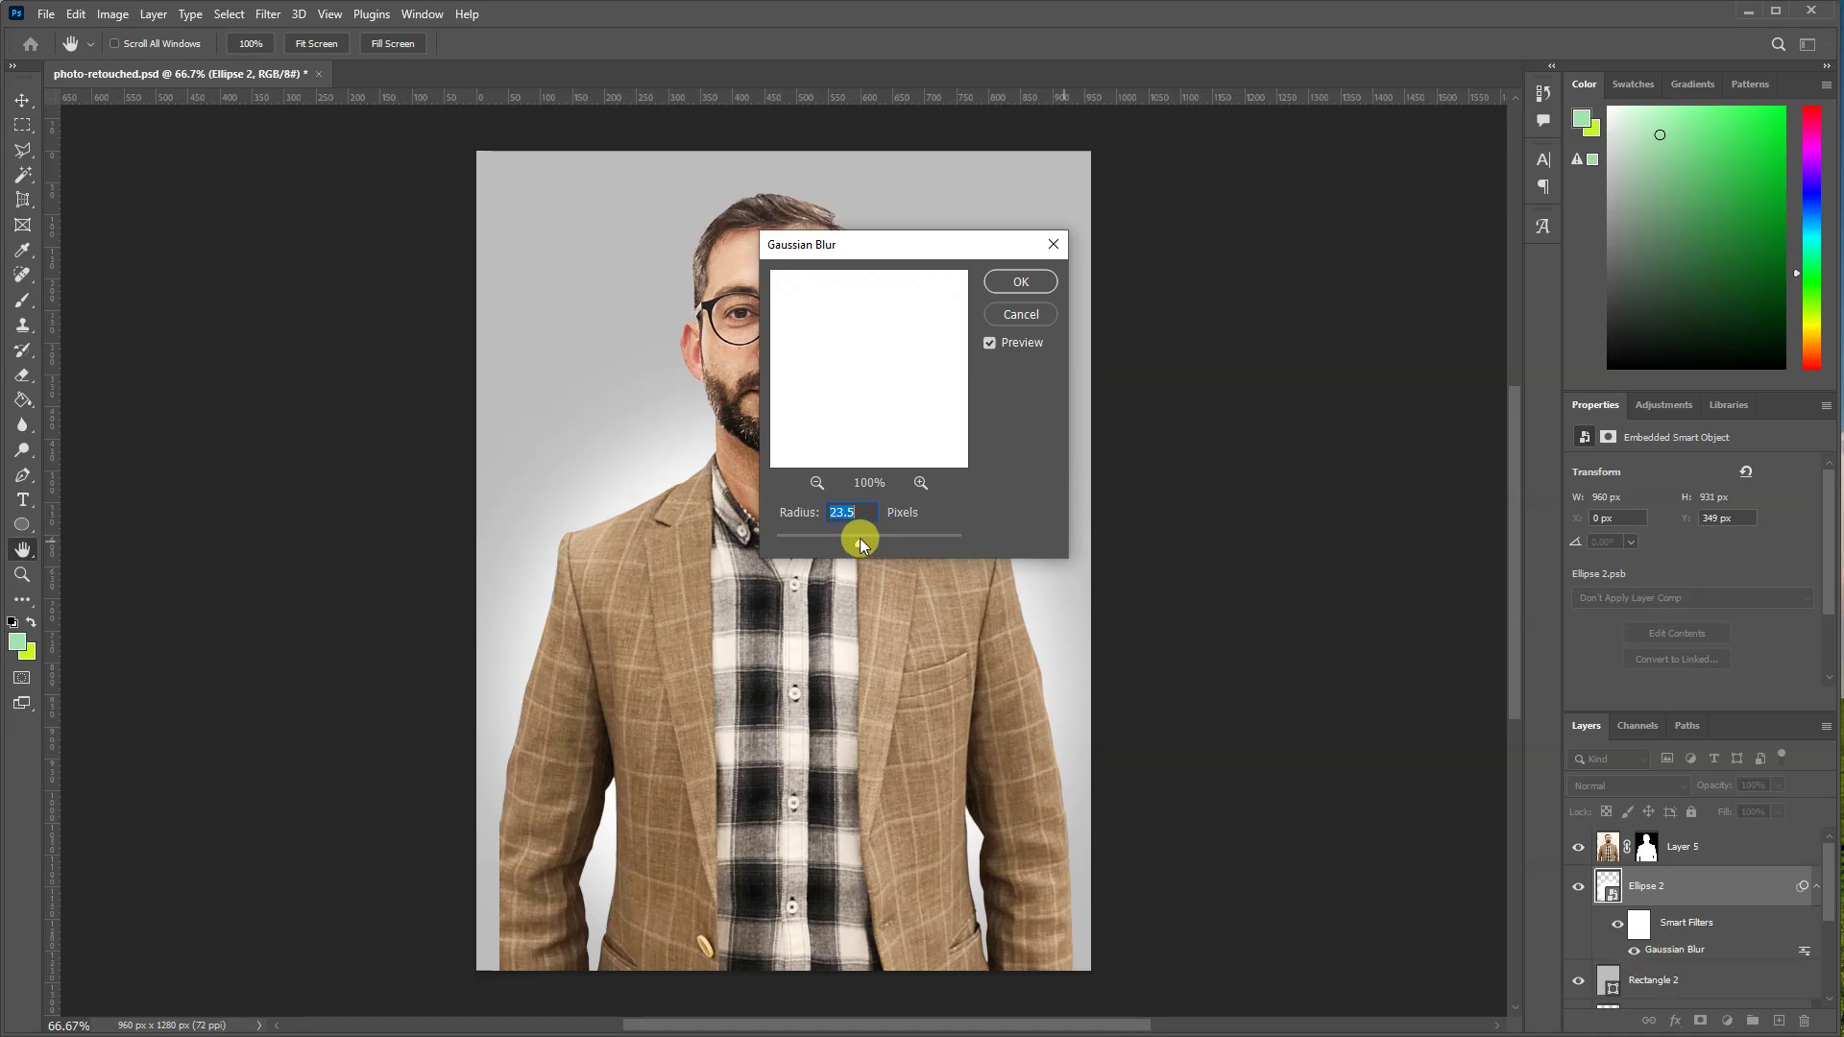
pyautogui.moveTo(861, 543); pyautogui.dragTo(872, 542)
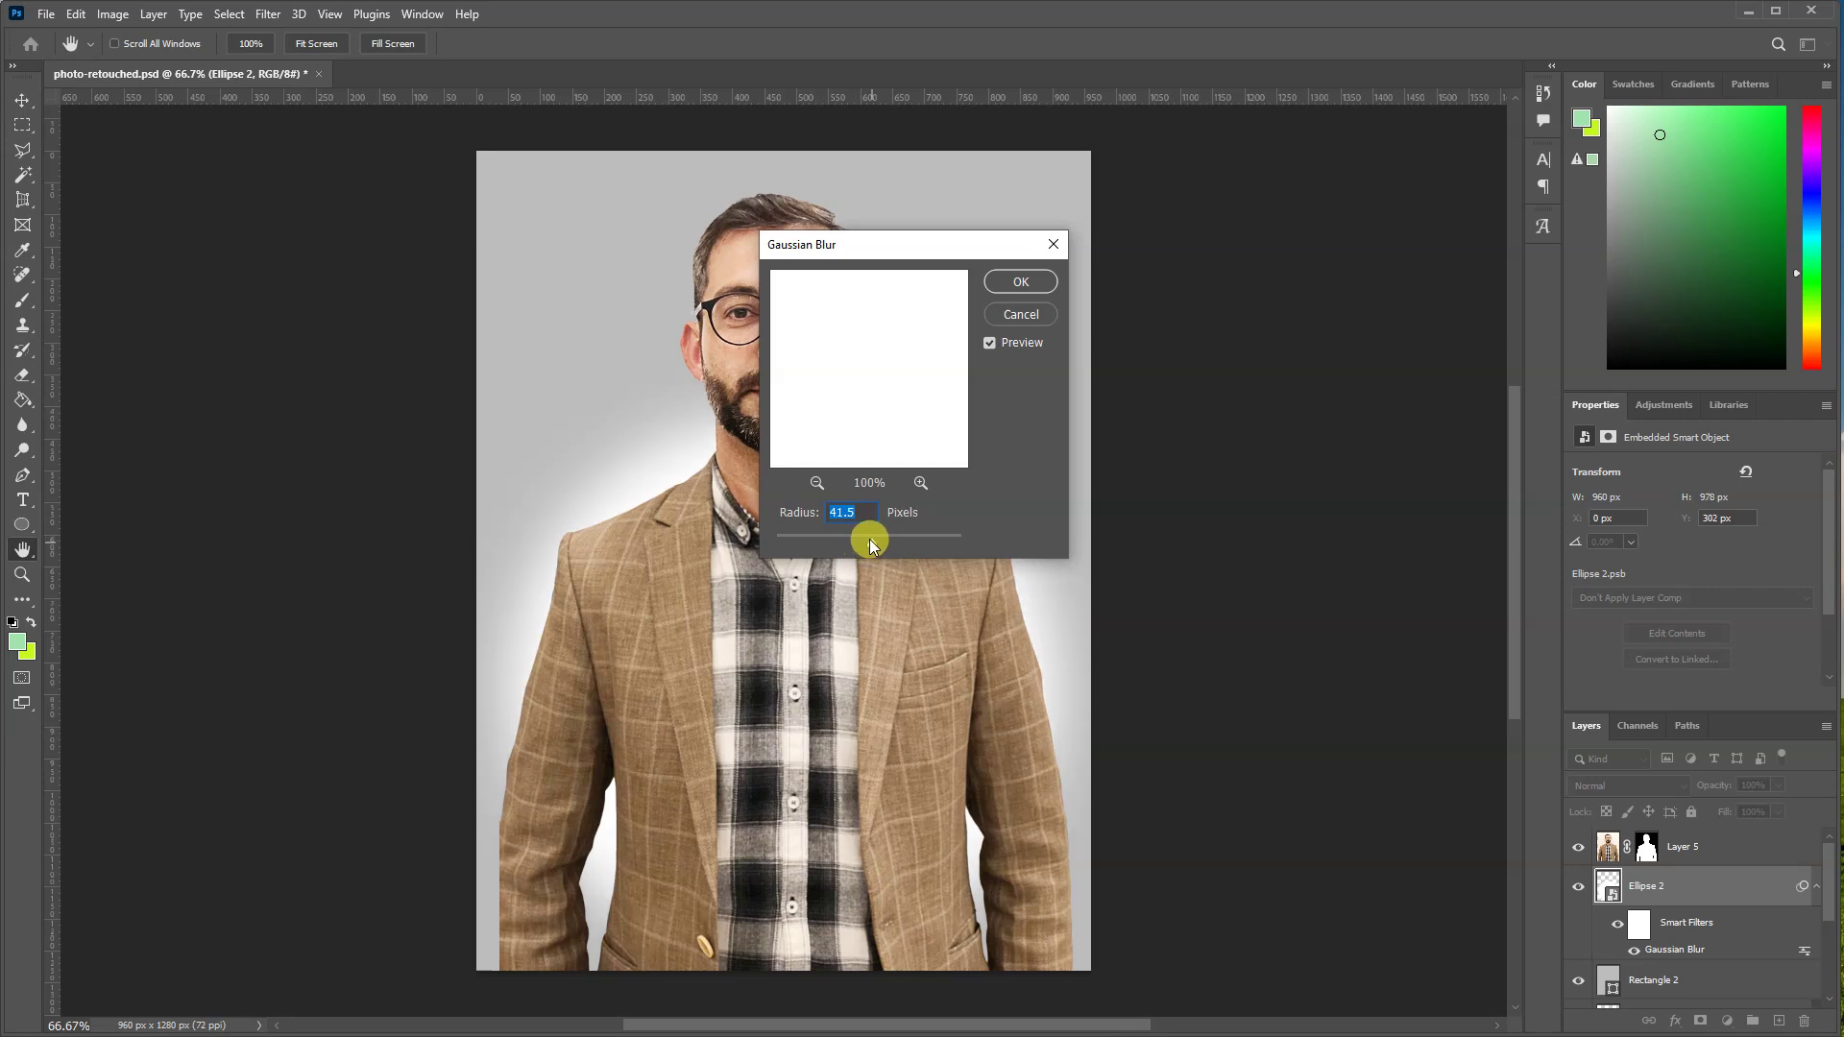
pyautogui.moveTo(872, 539); pyautogui.dragTo(872, 543)
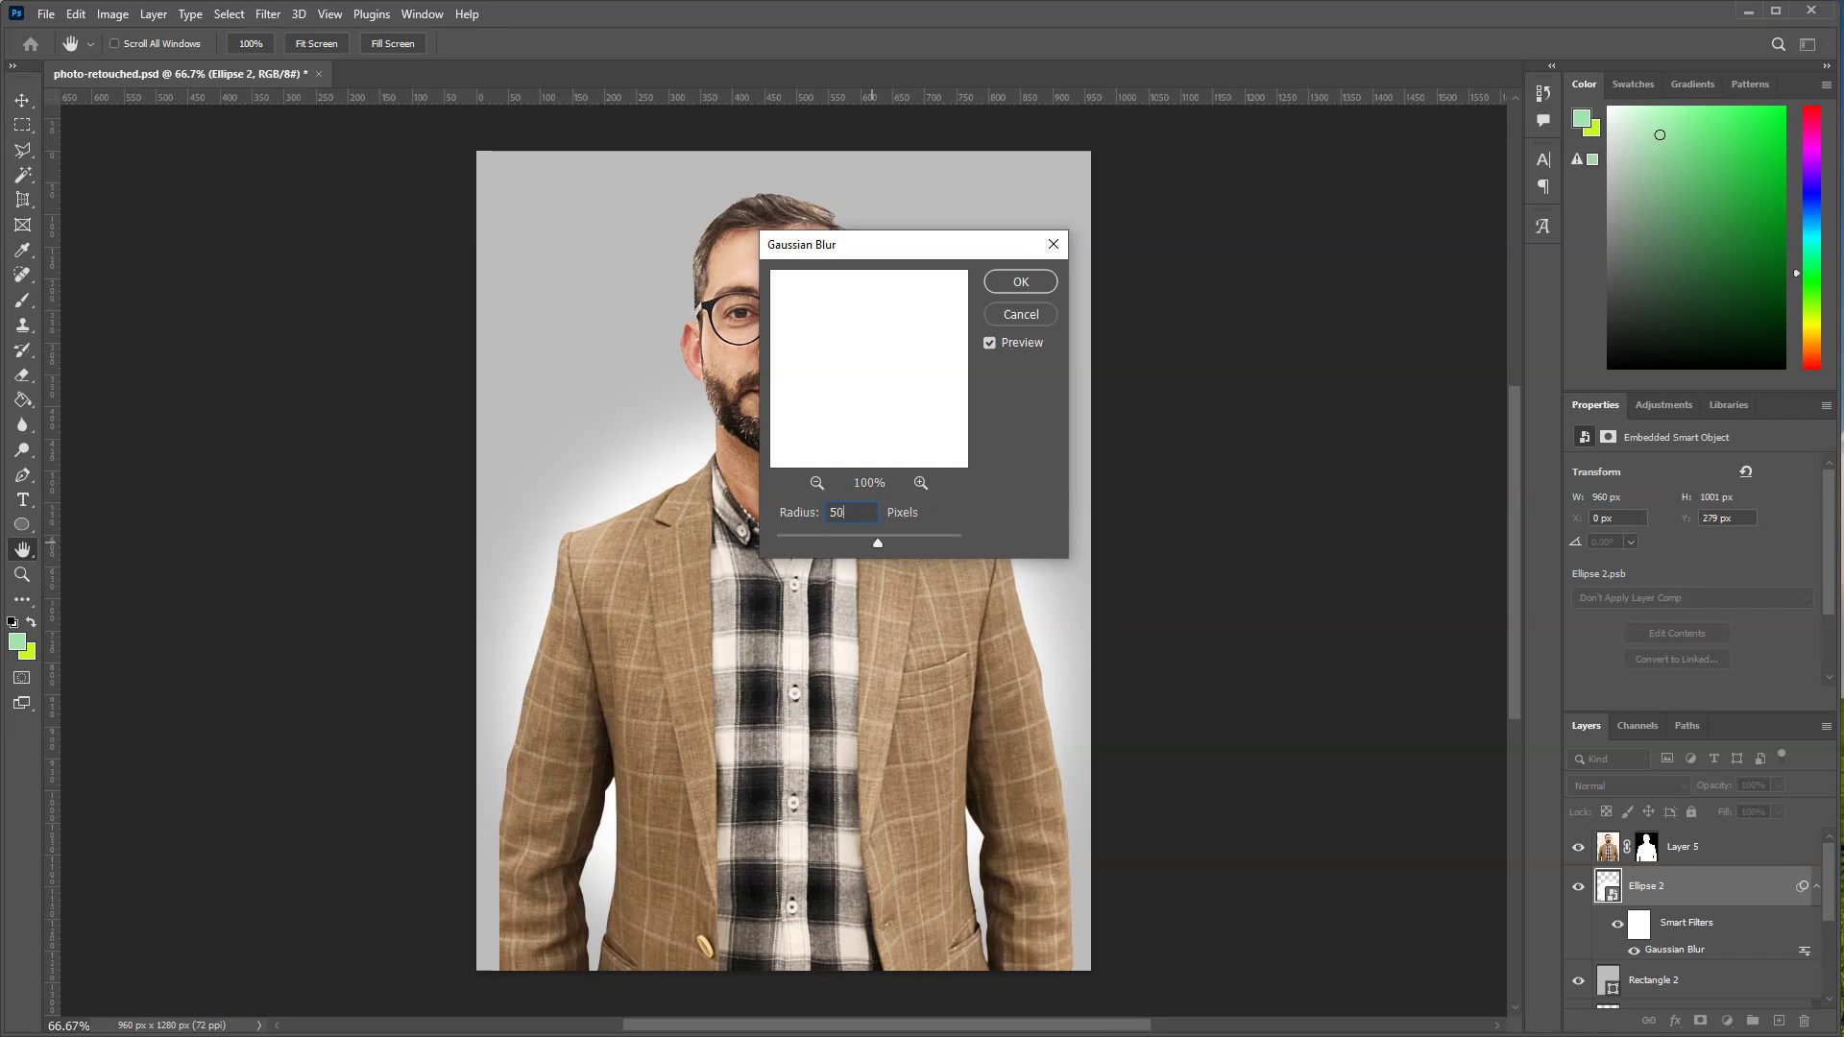
pyautogui.click(1019, 279)
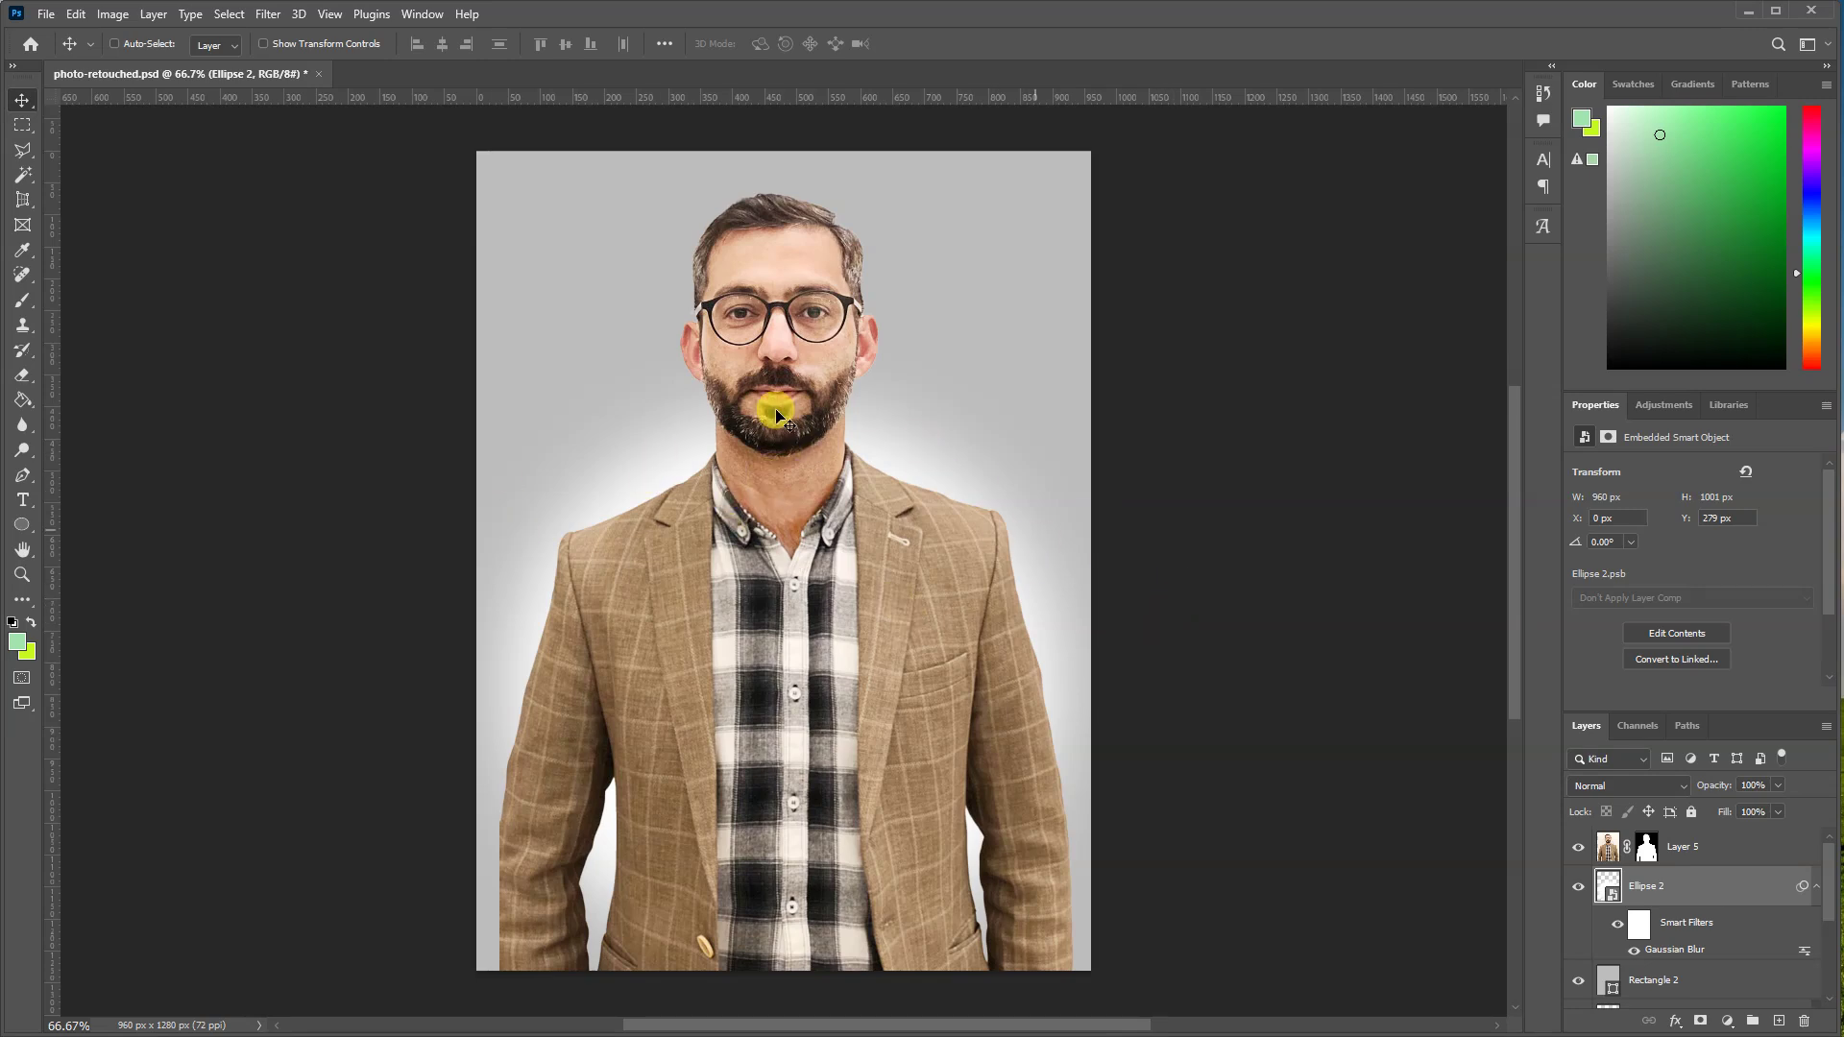
# - Set the Ellipse 2 glow layer's opacity to 60%, after briefly trying 80%
pyautogui.click(1777, 786)
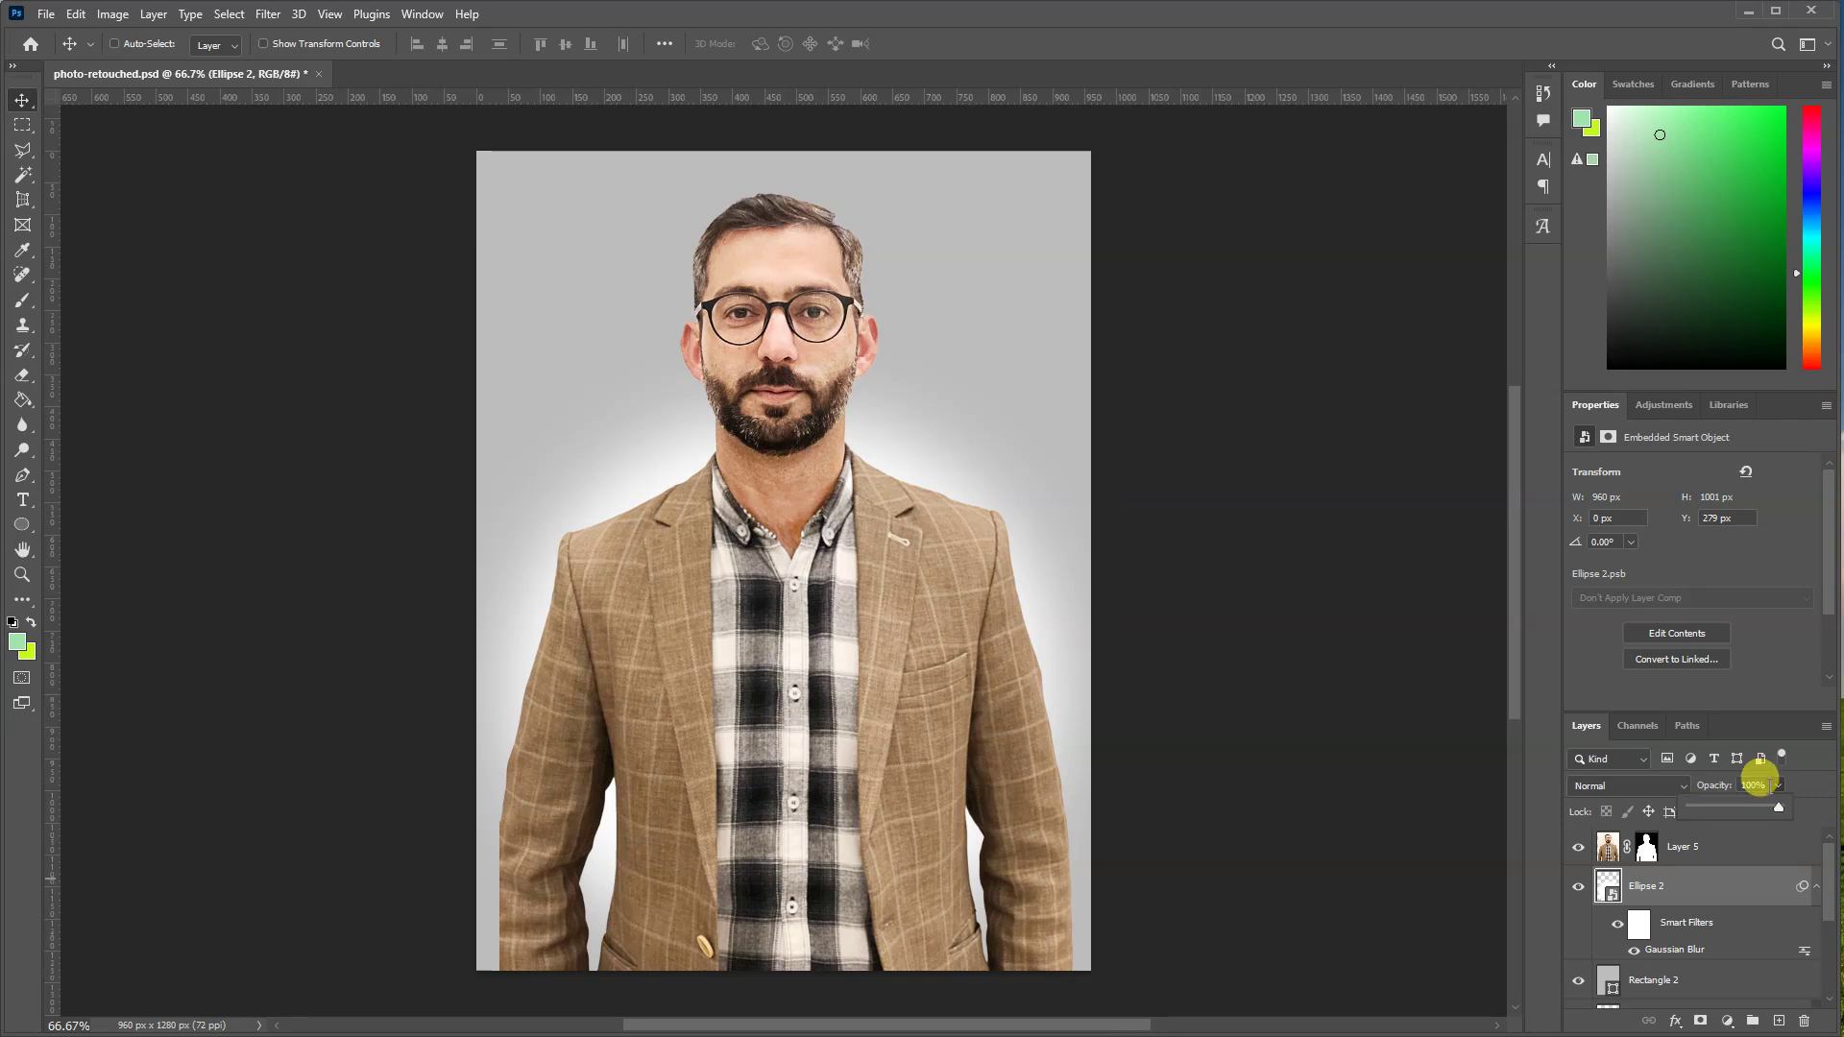
pyautogui.click(1753, 783)
pyautogui.write('8')
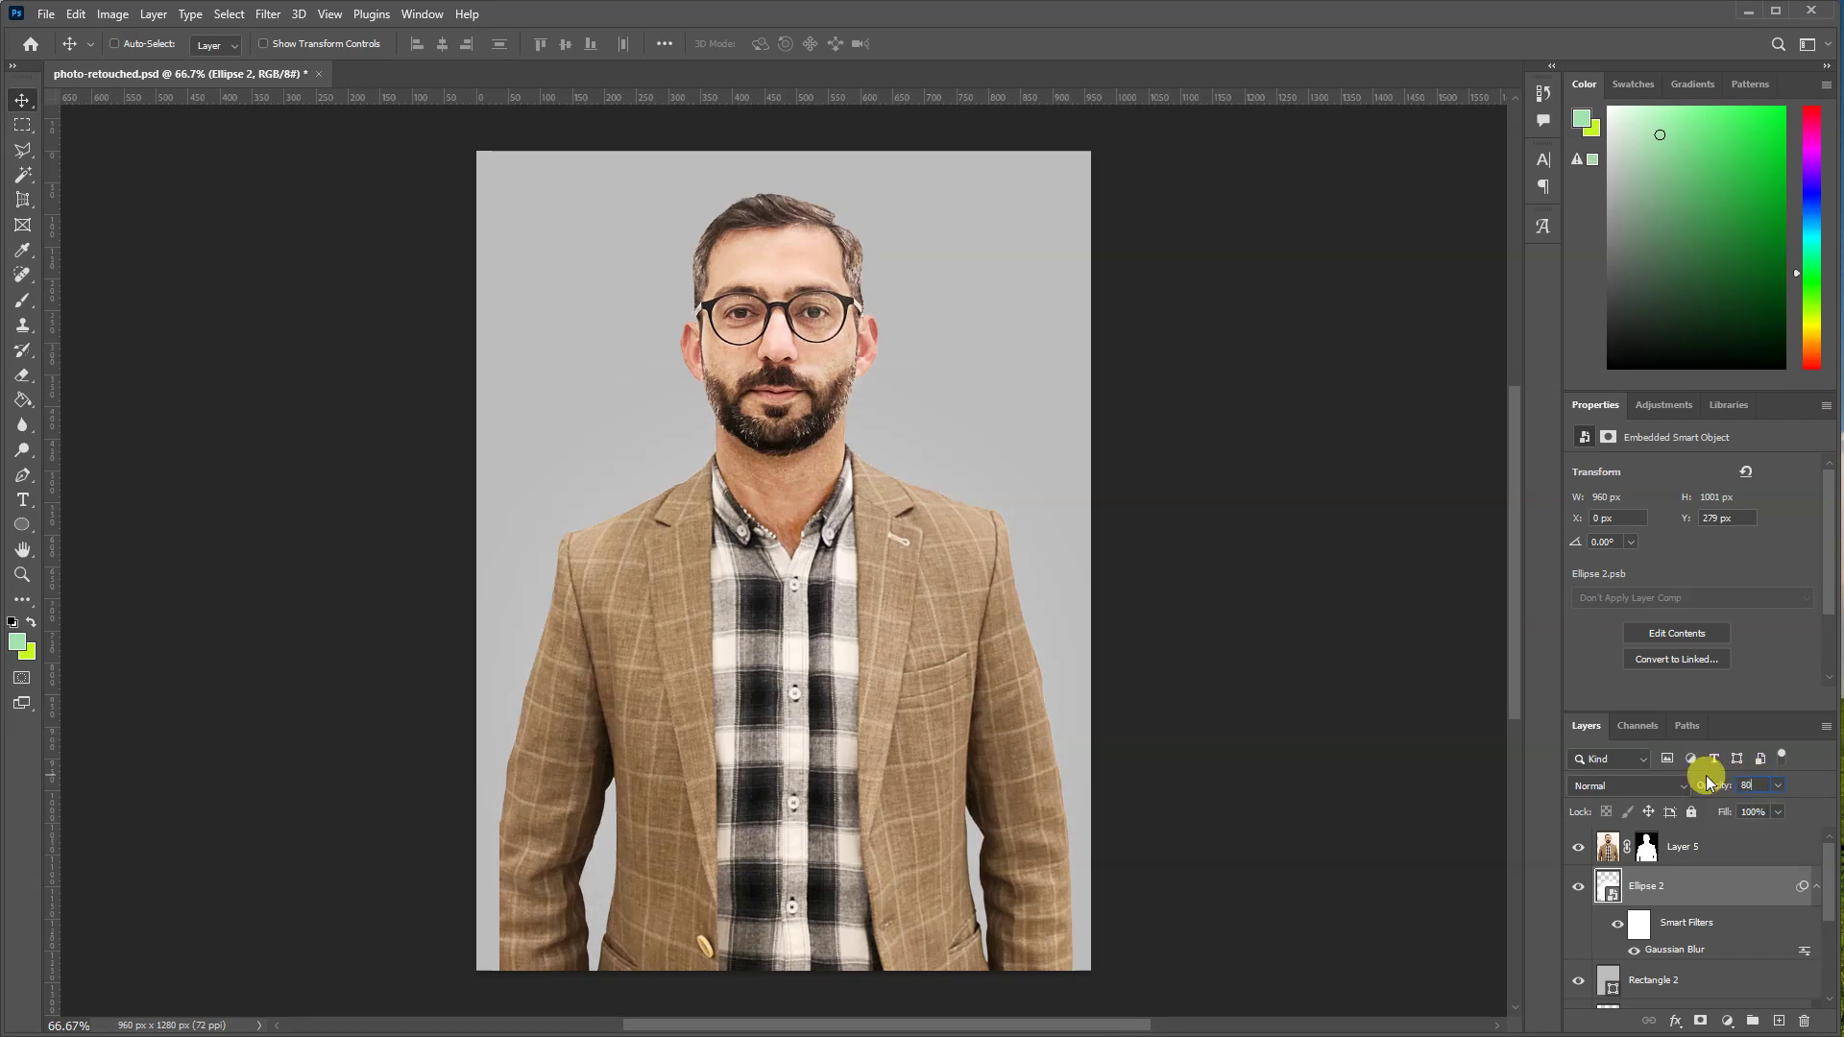
pyautogui.write('0')
pyautogui.press('Tab')
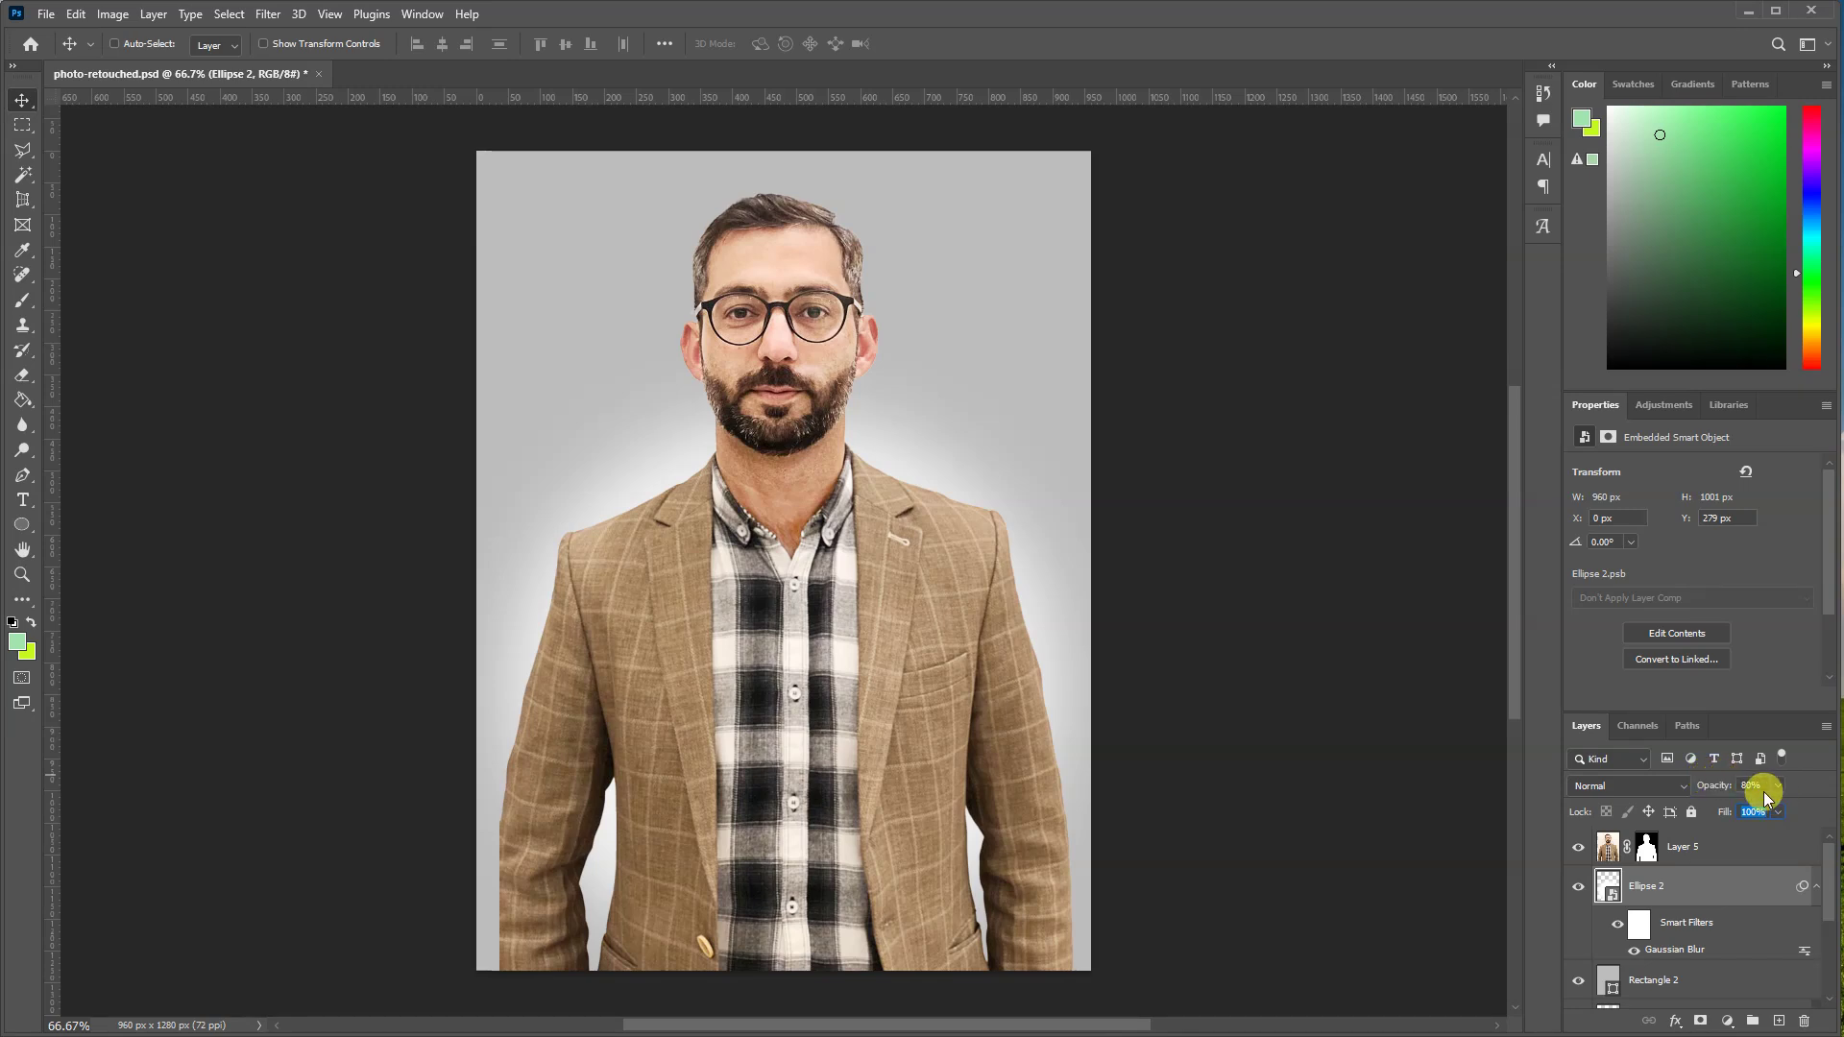
pyautogui.click(1752, 785)
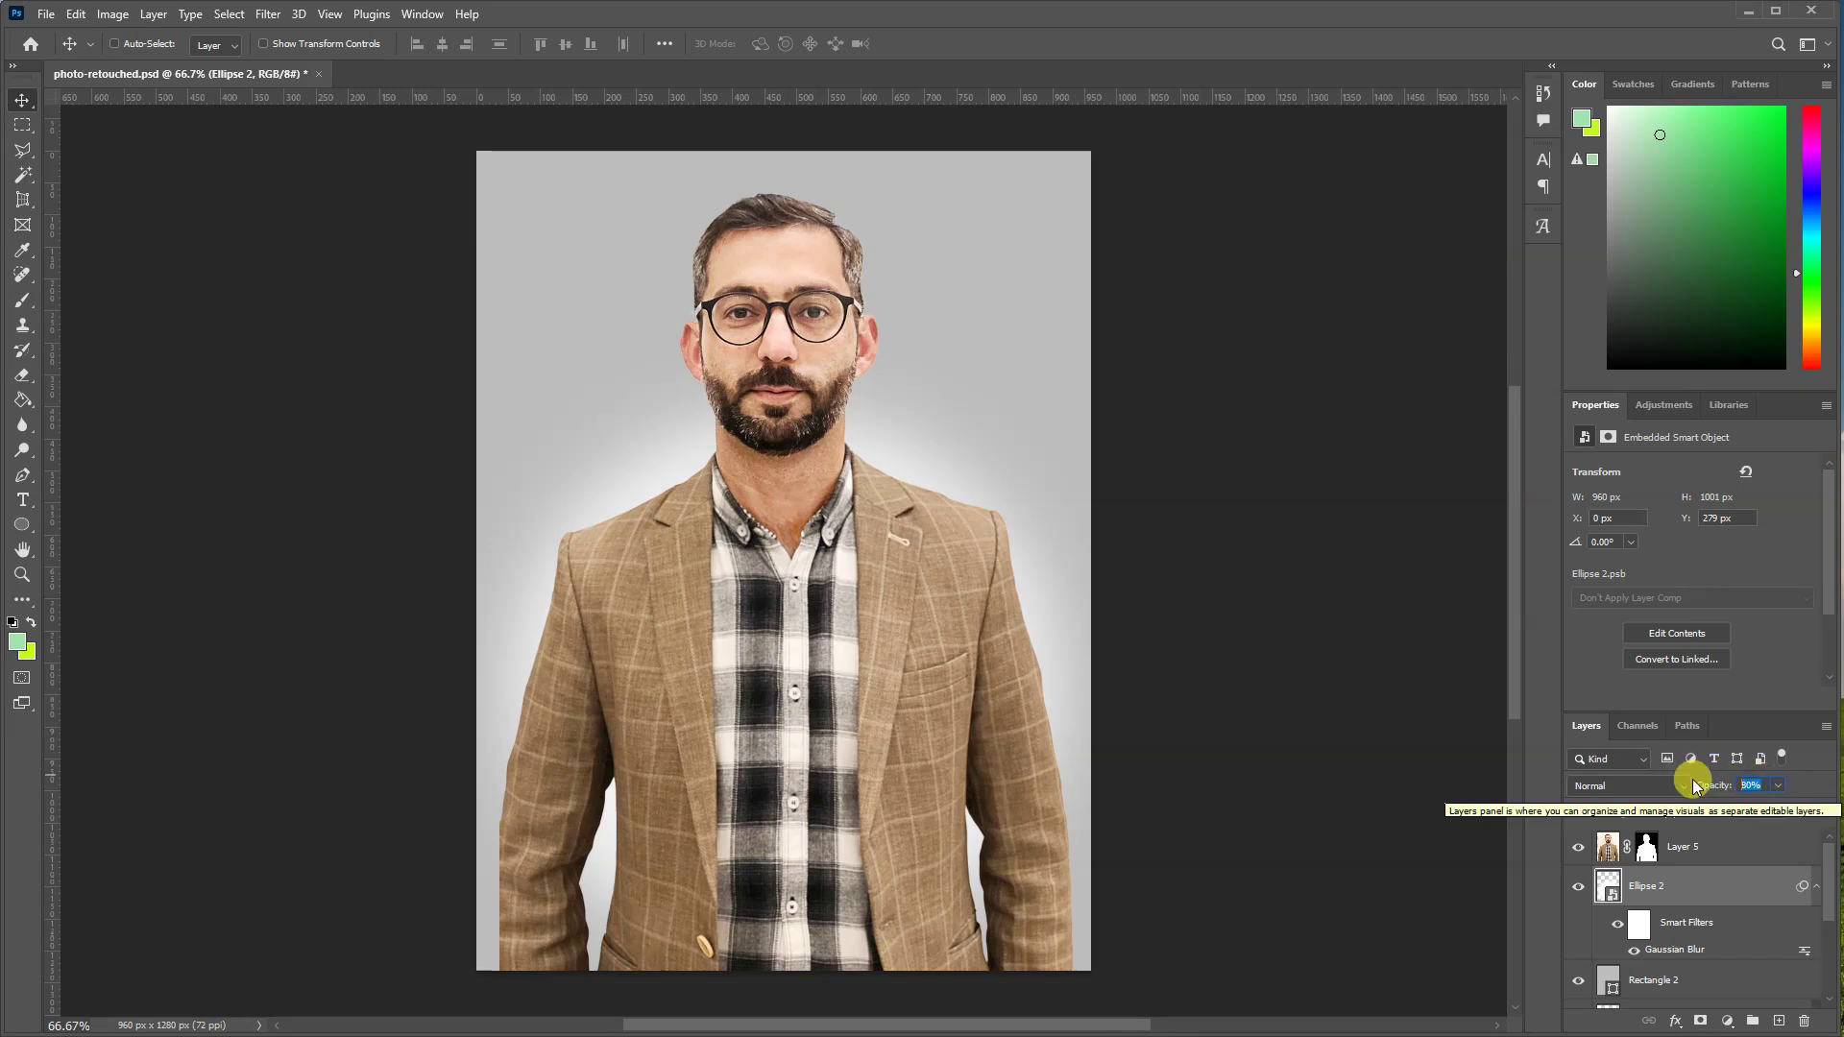
pyautogui.write('60')
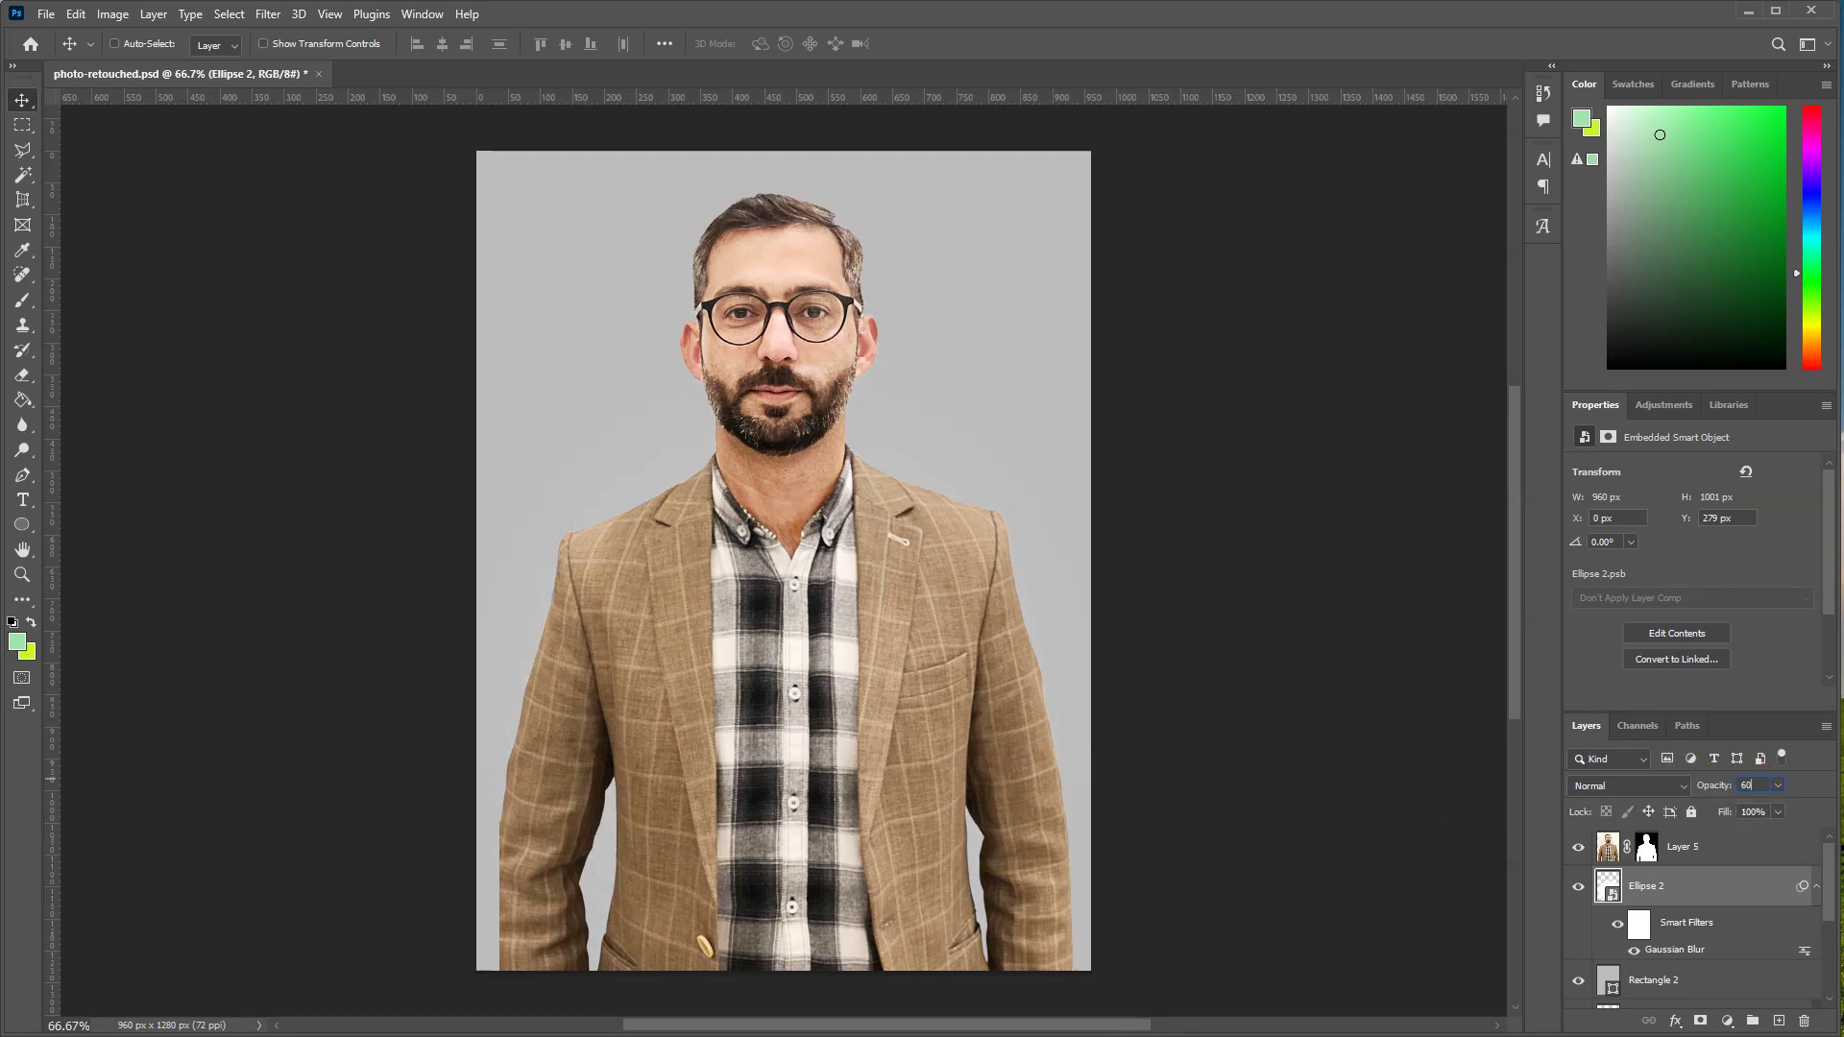
pyautogui.press('Tab')
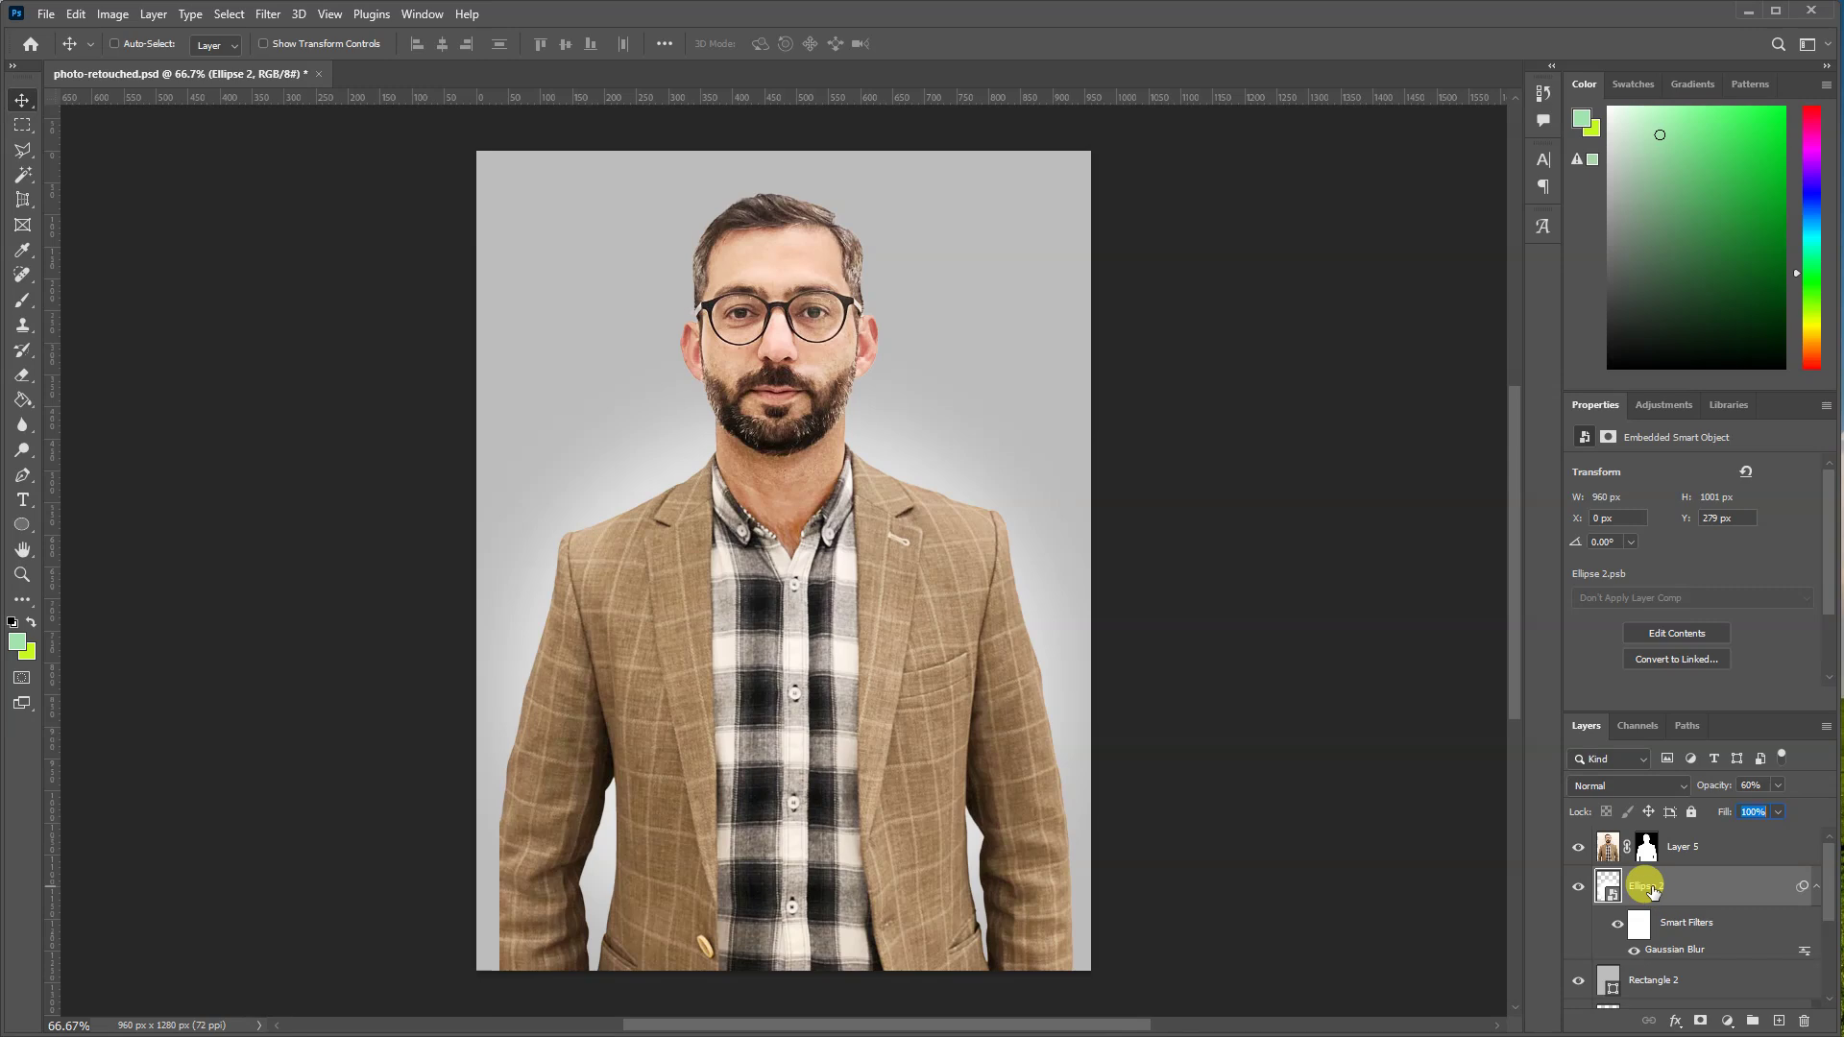
# - Free-transform the glow to shift it slightly upward behind the subject
pyautogui.hotkey('ctrl', 't')
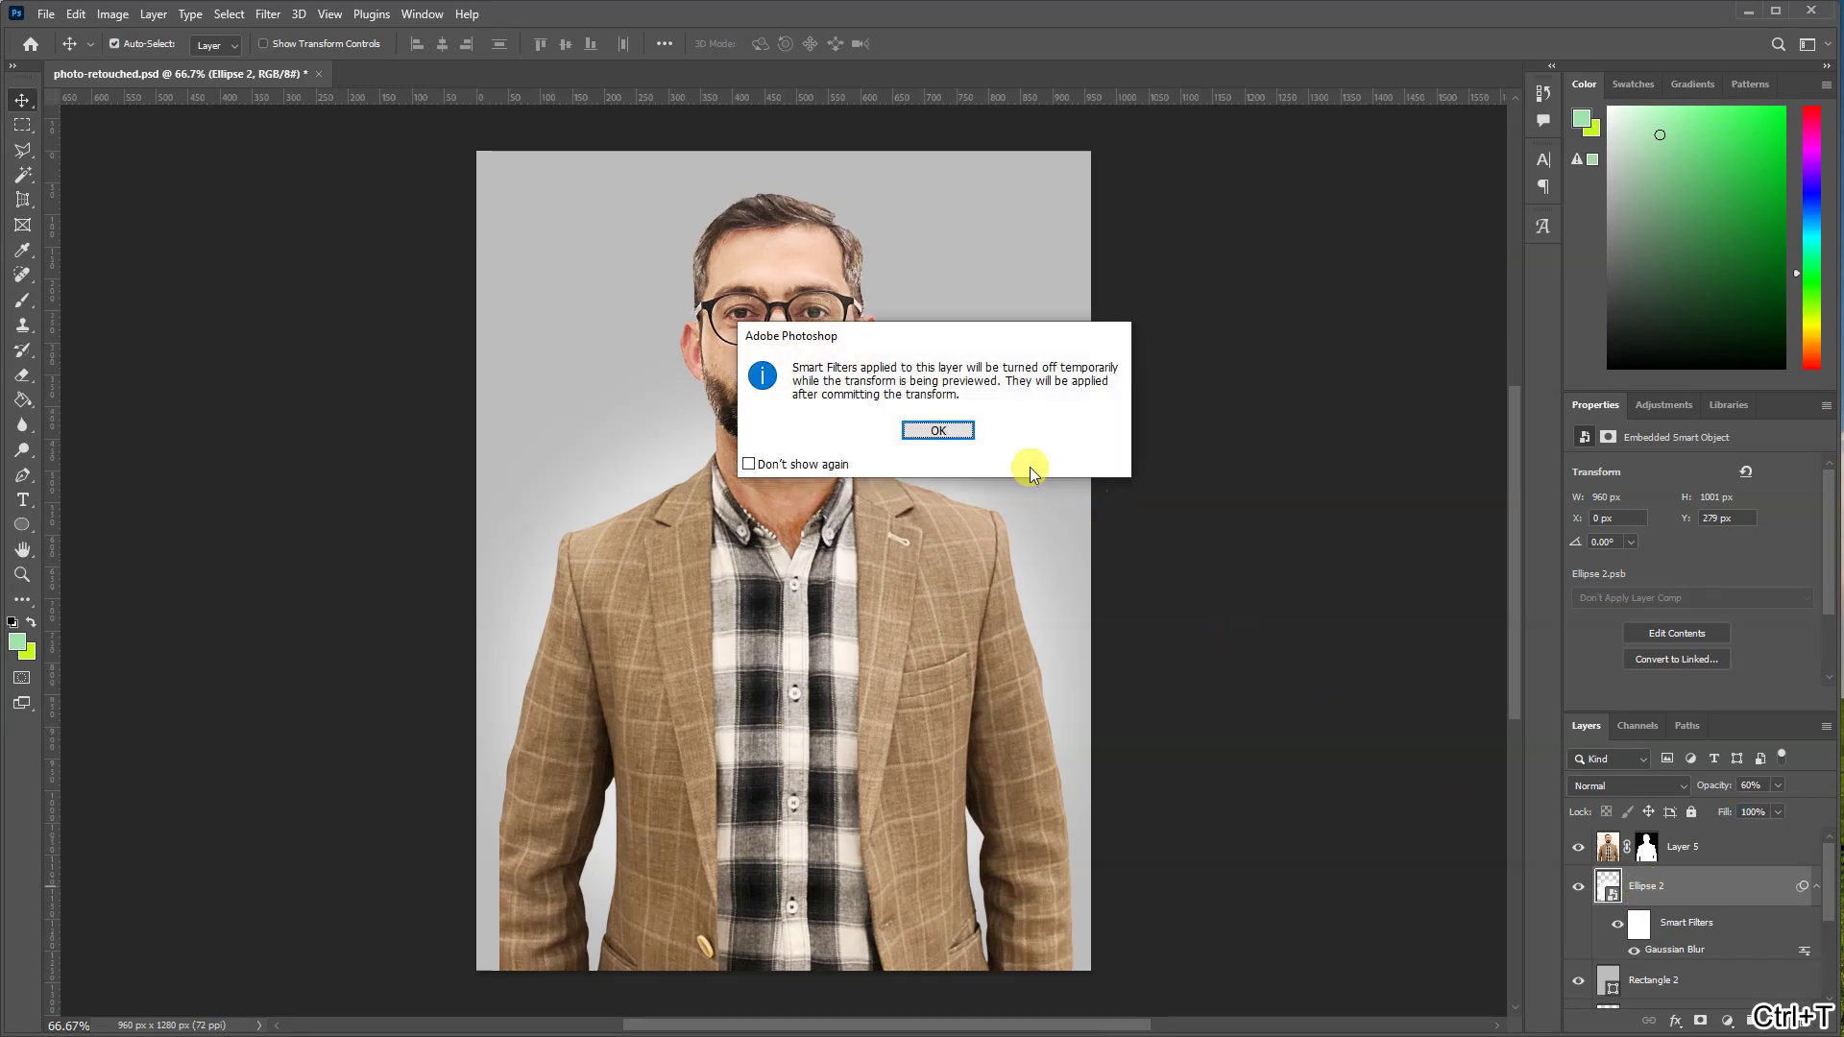
pyautogui.click(938, 430)
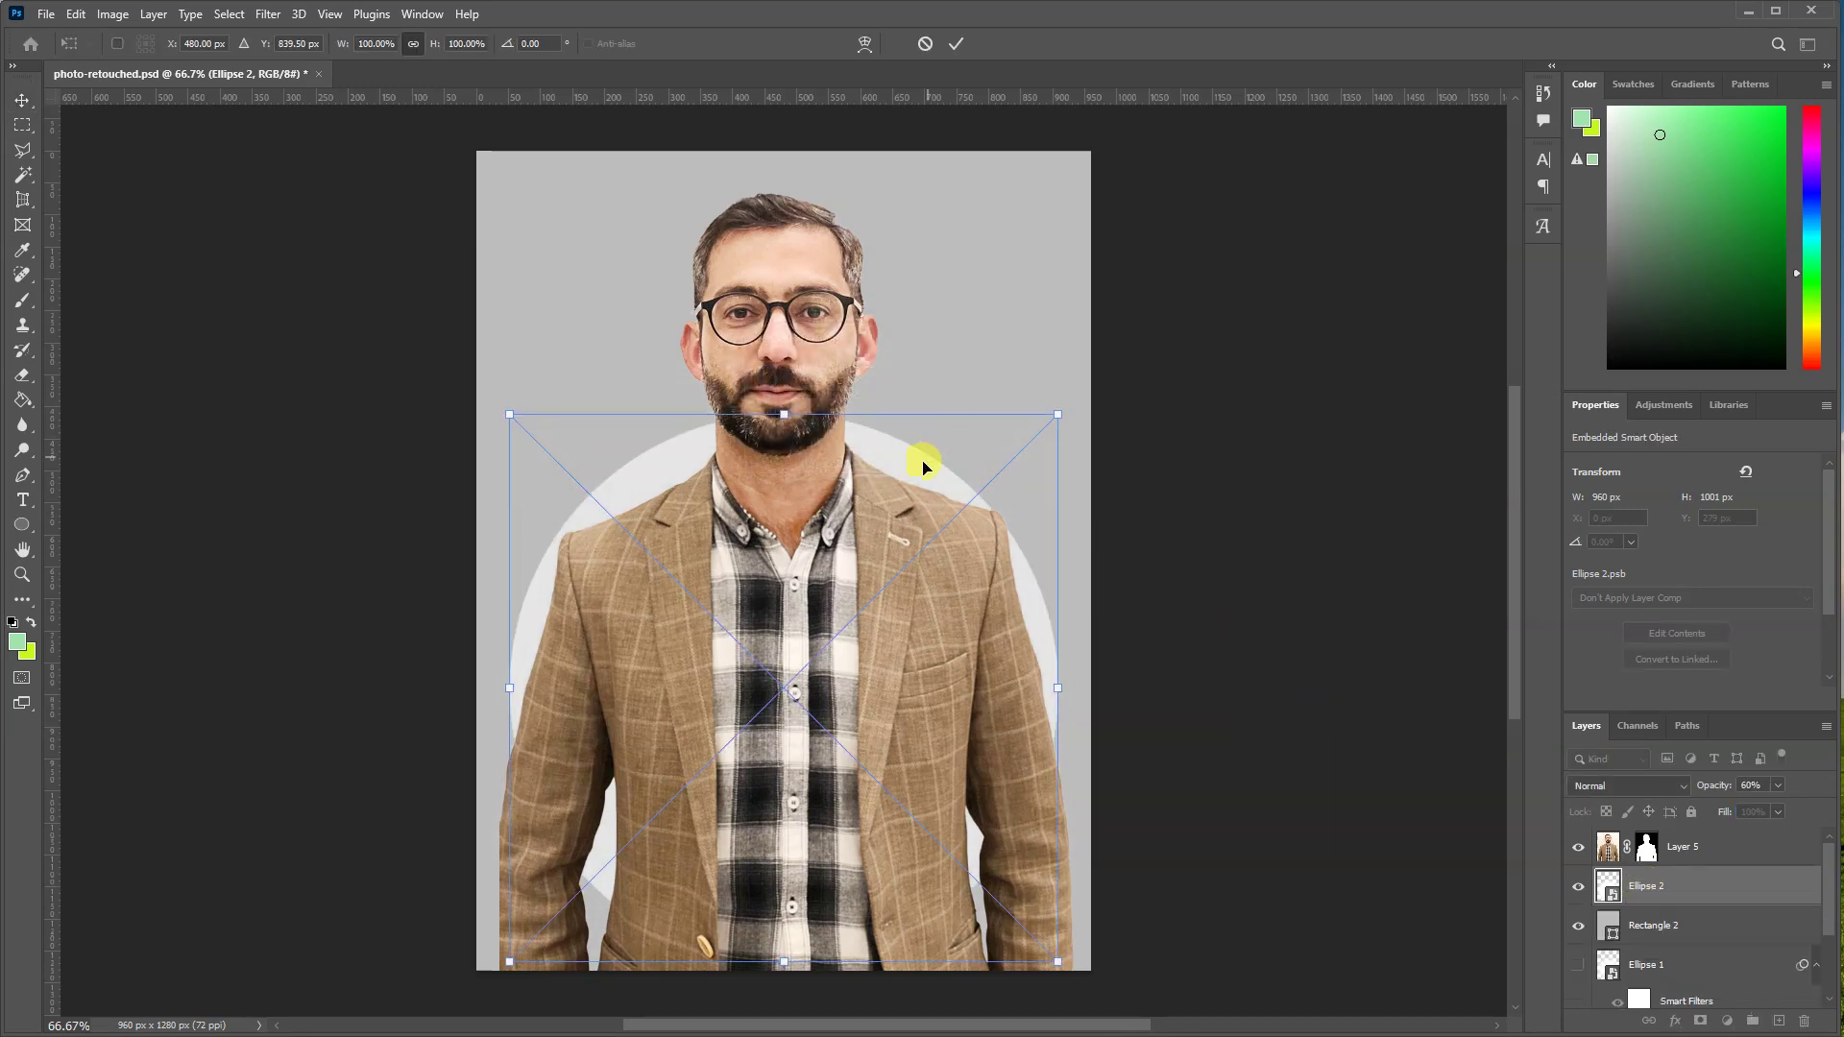
pyautogui.moveTo(923, 468); pyautogui.dragTo(922, 446)
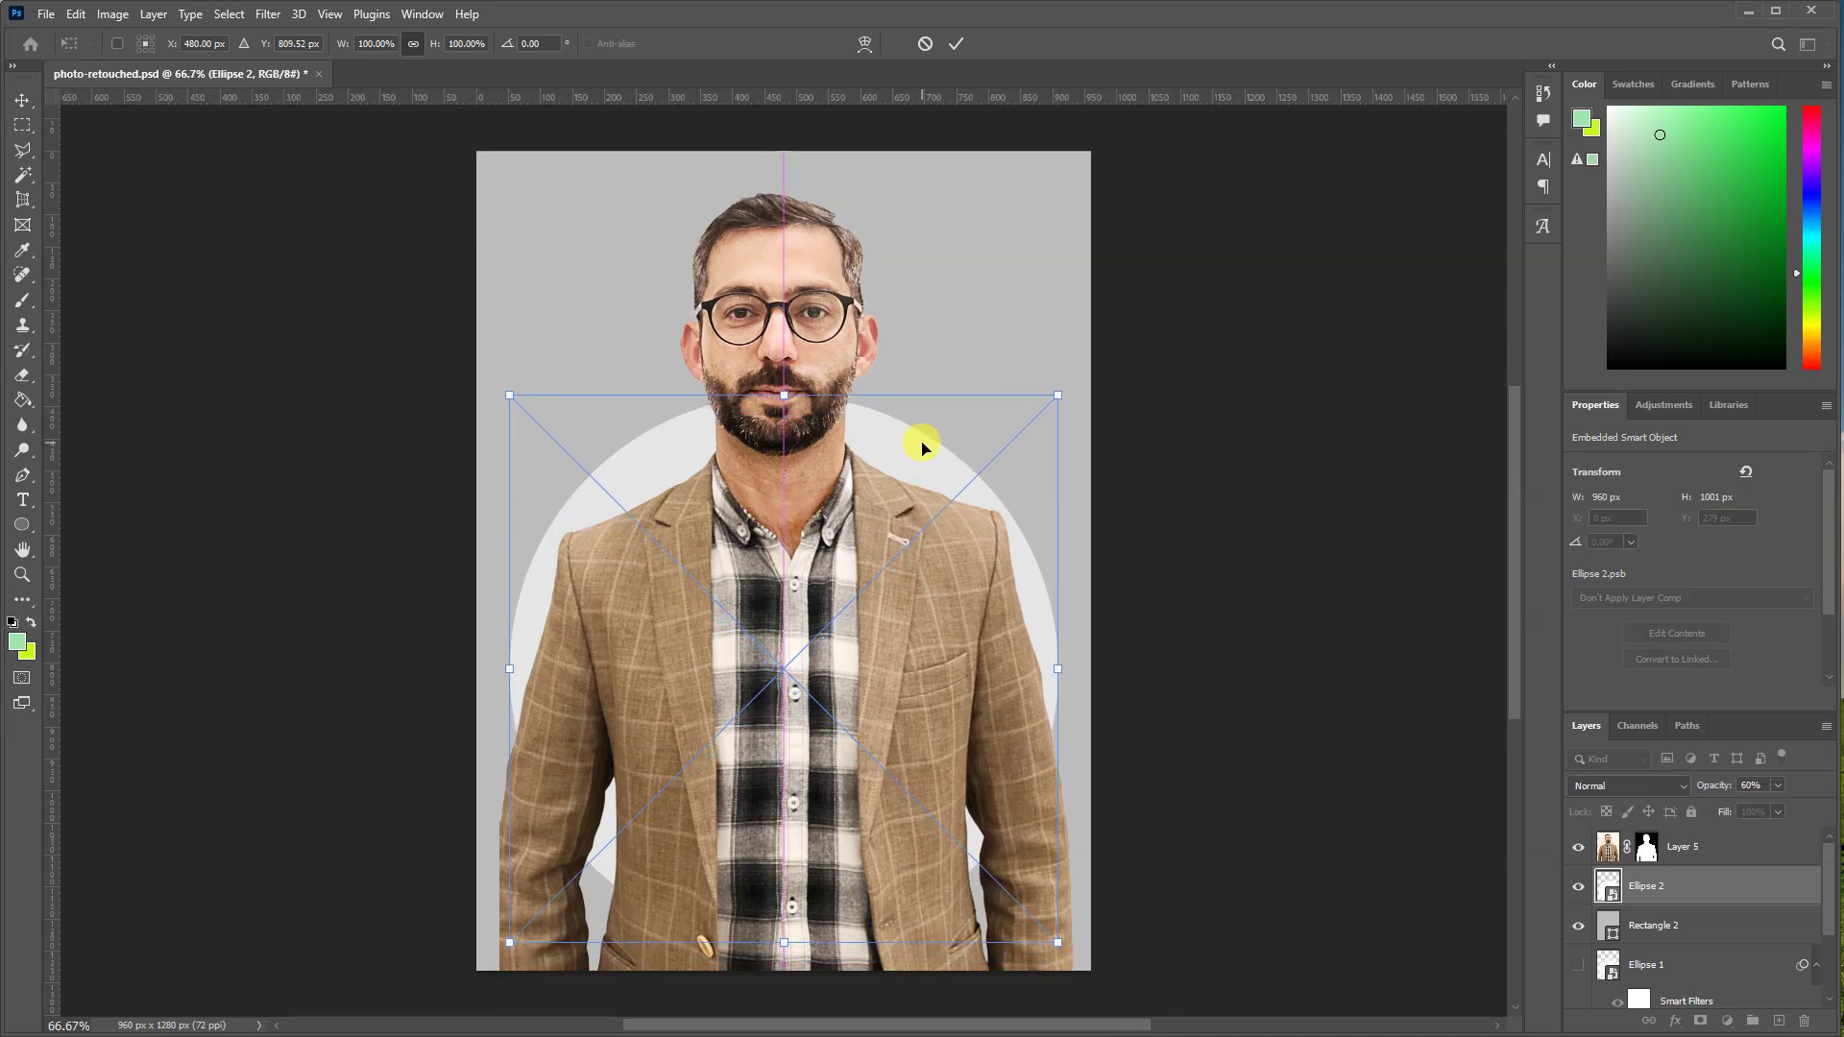
pyautogui.click(956, 45)
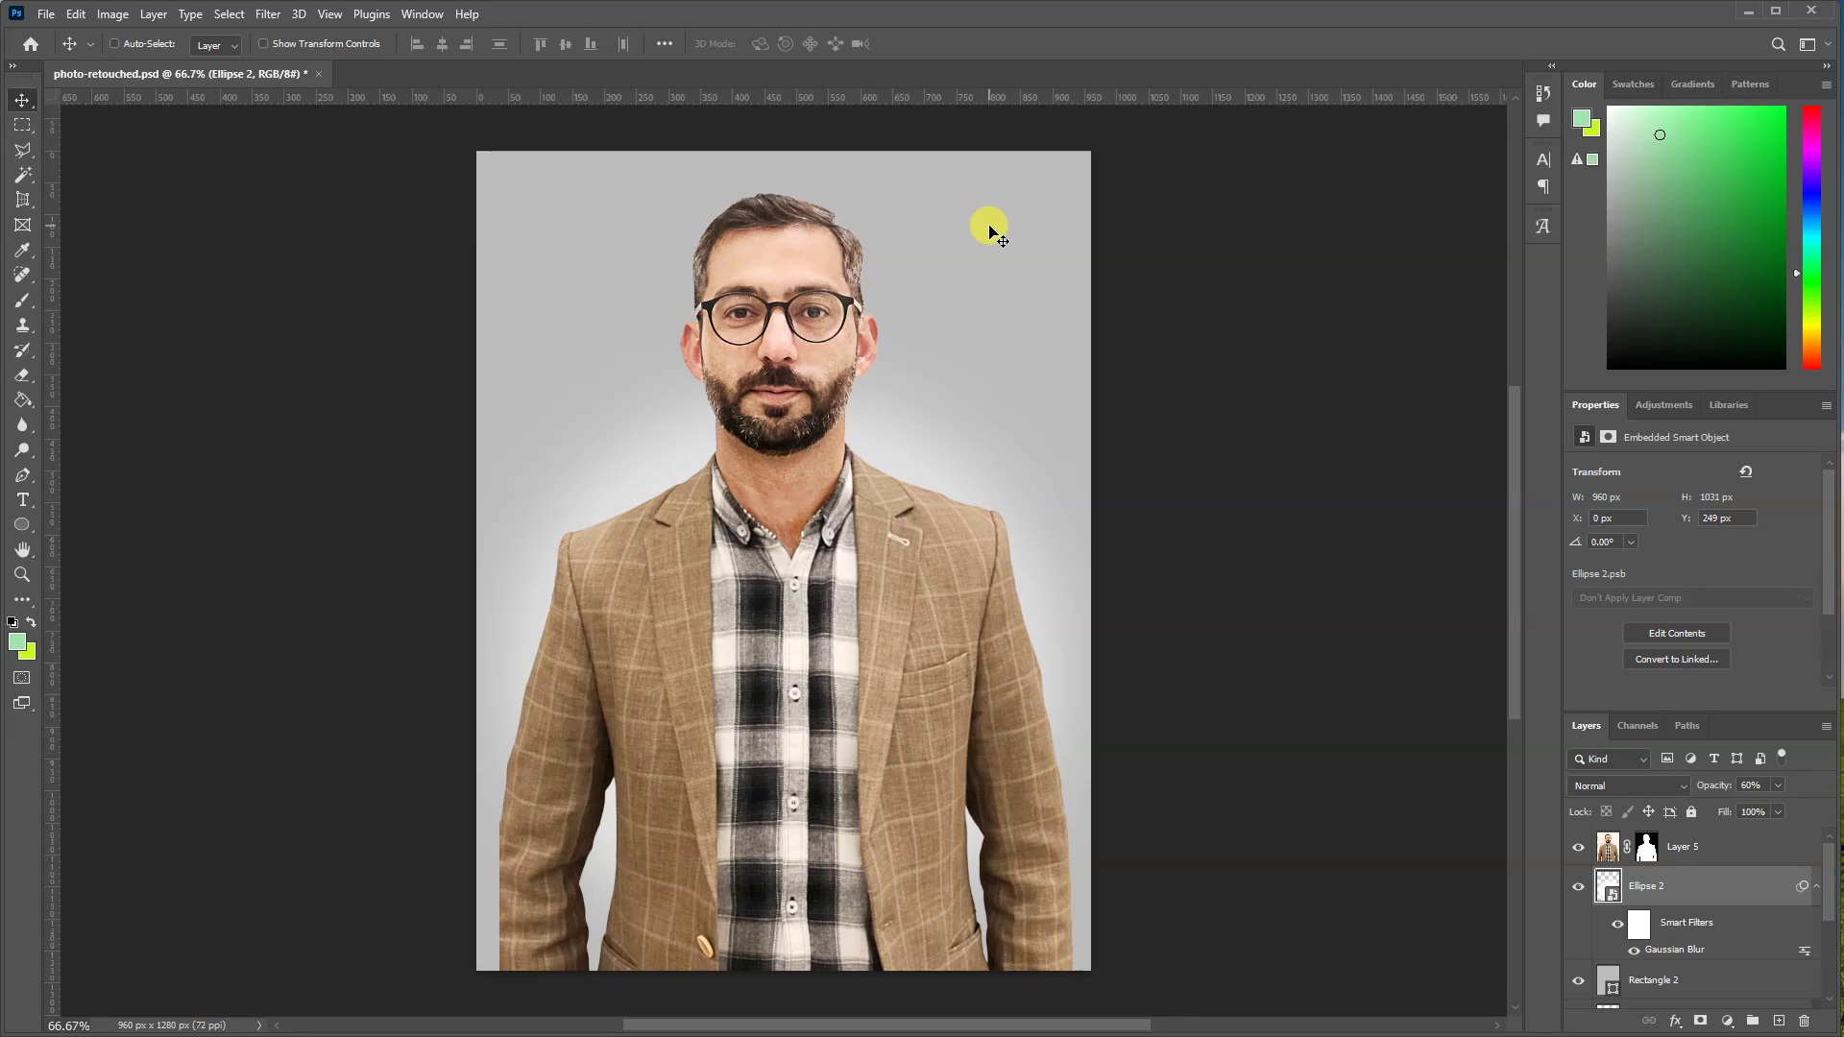
# - Scale the glow to about 112% and recentre it behind the subject's shoulders
pyautogui.hotkey('ctrl', 't')
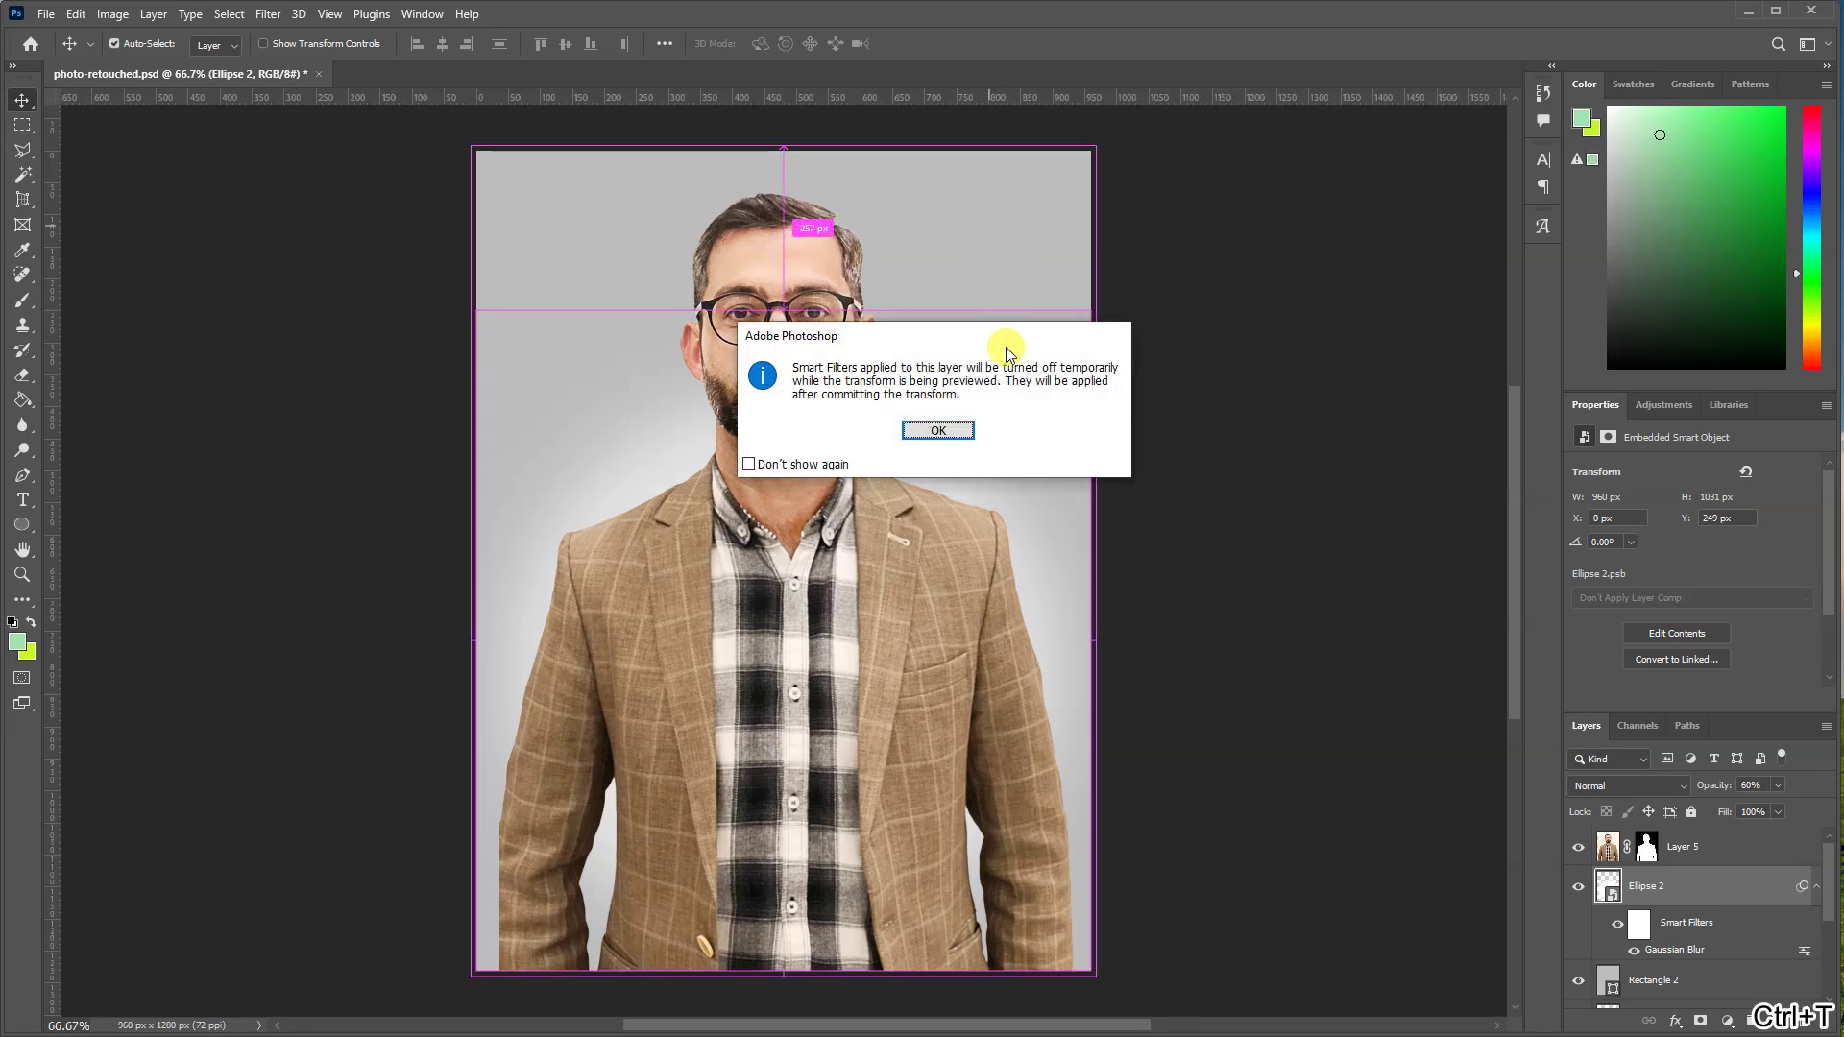
pyautogui.click(941, 426)
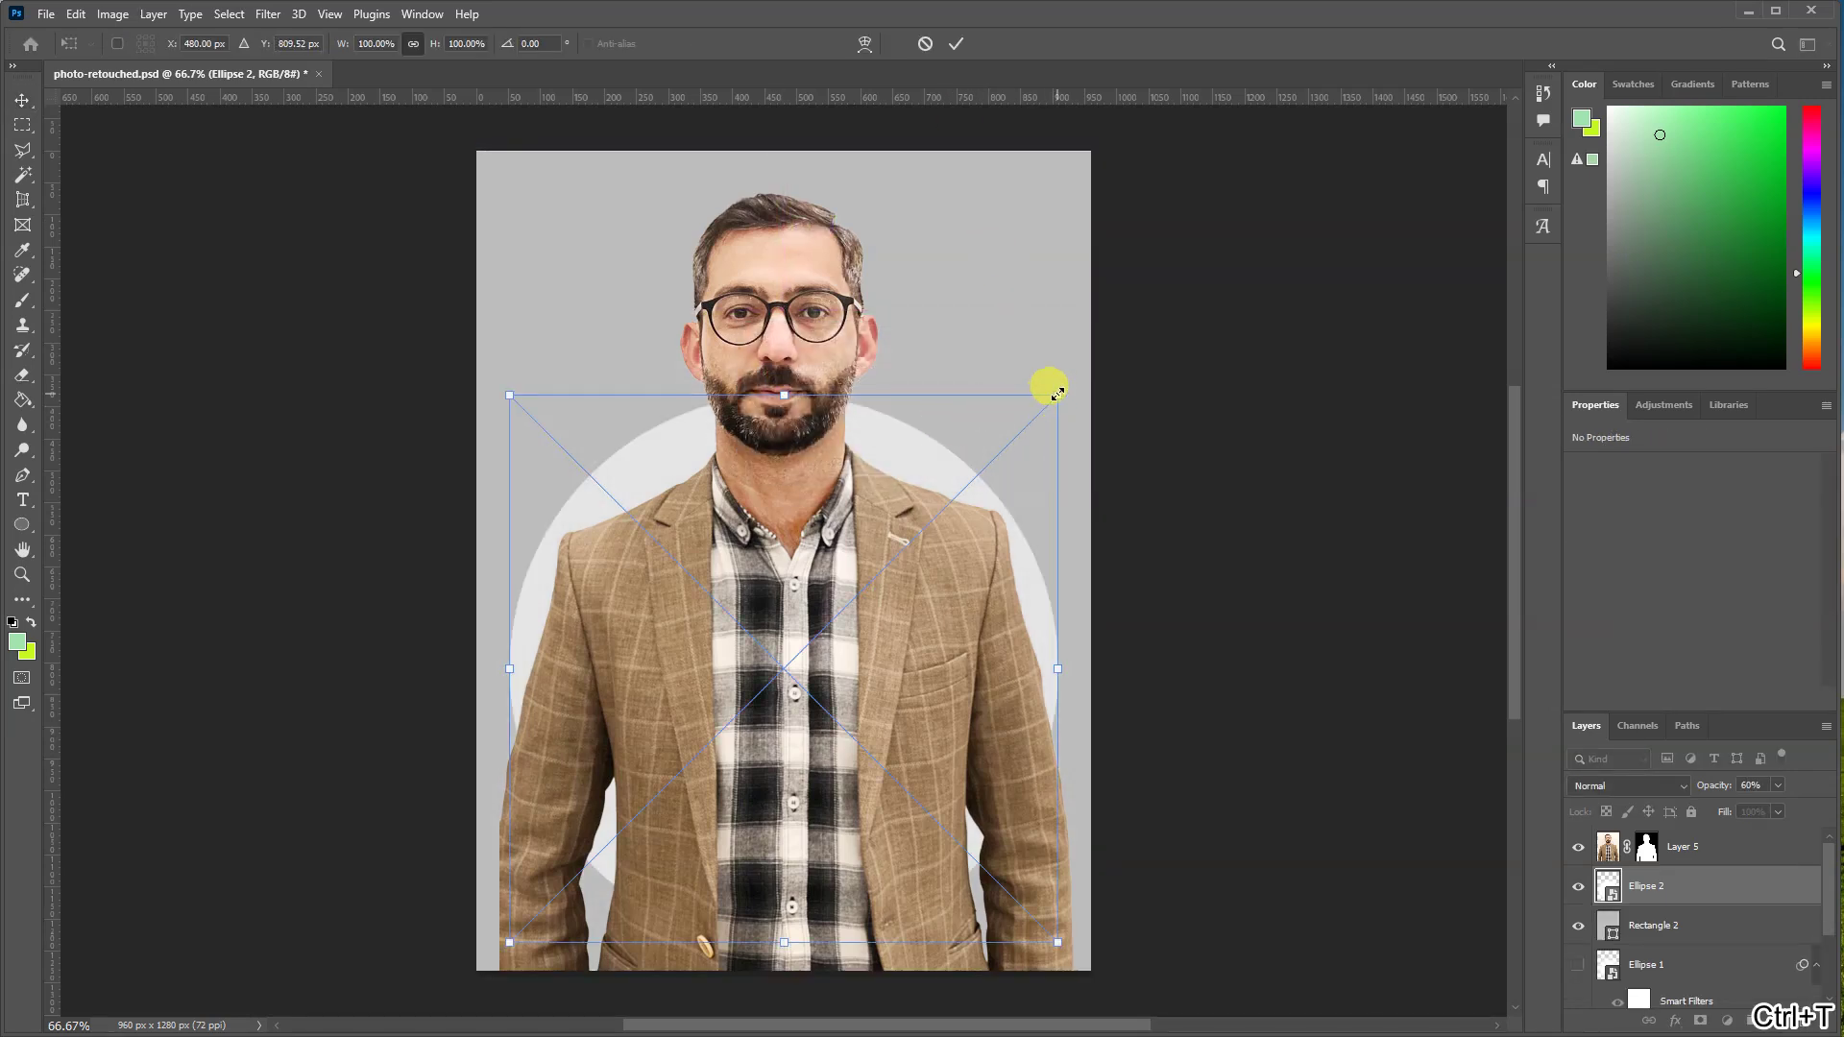
pyautogui.moveTo(1059, 391); pyautogui.dragTo(1090, 360)
pyautogui.moveTo(510, 360); pyautogui.dragTo(473, 348)
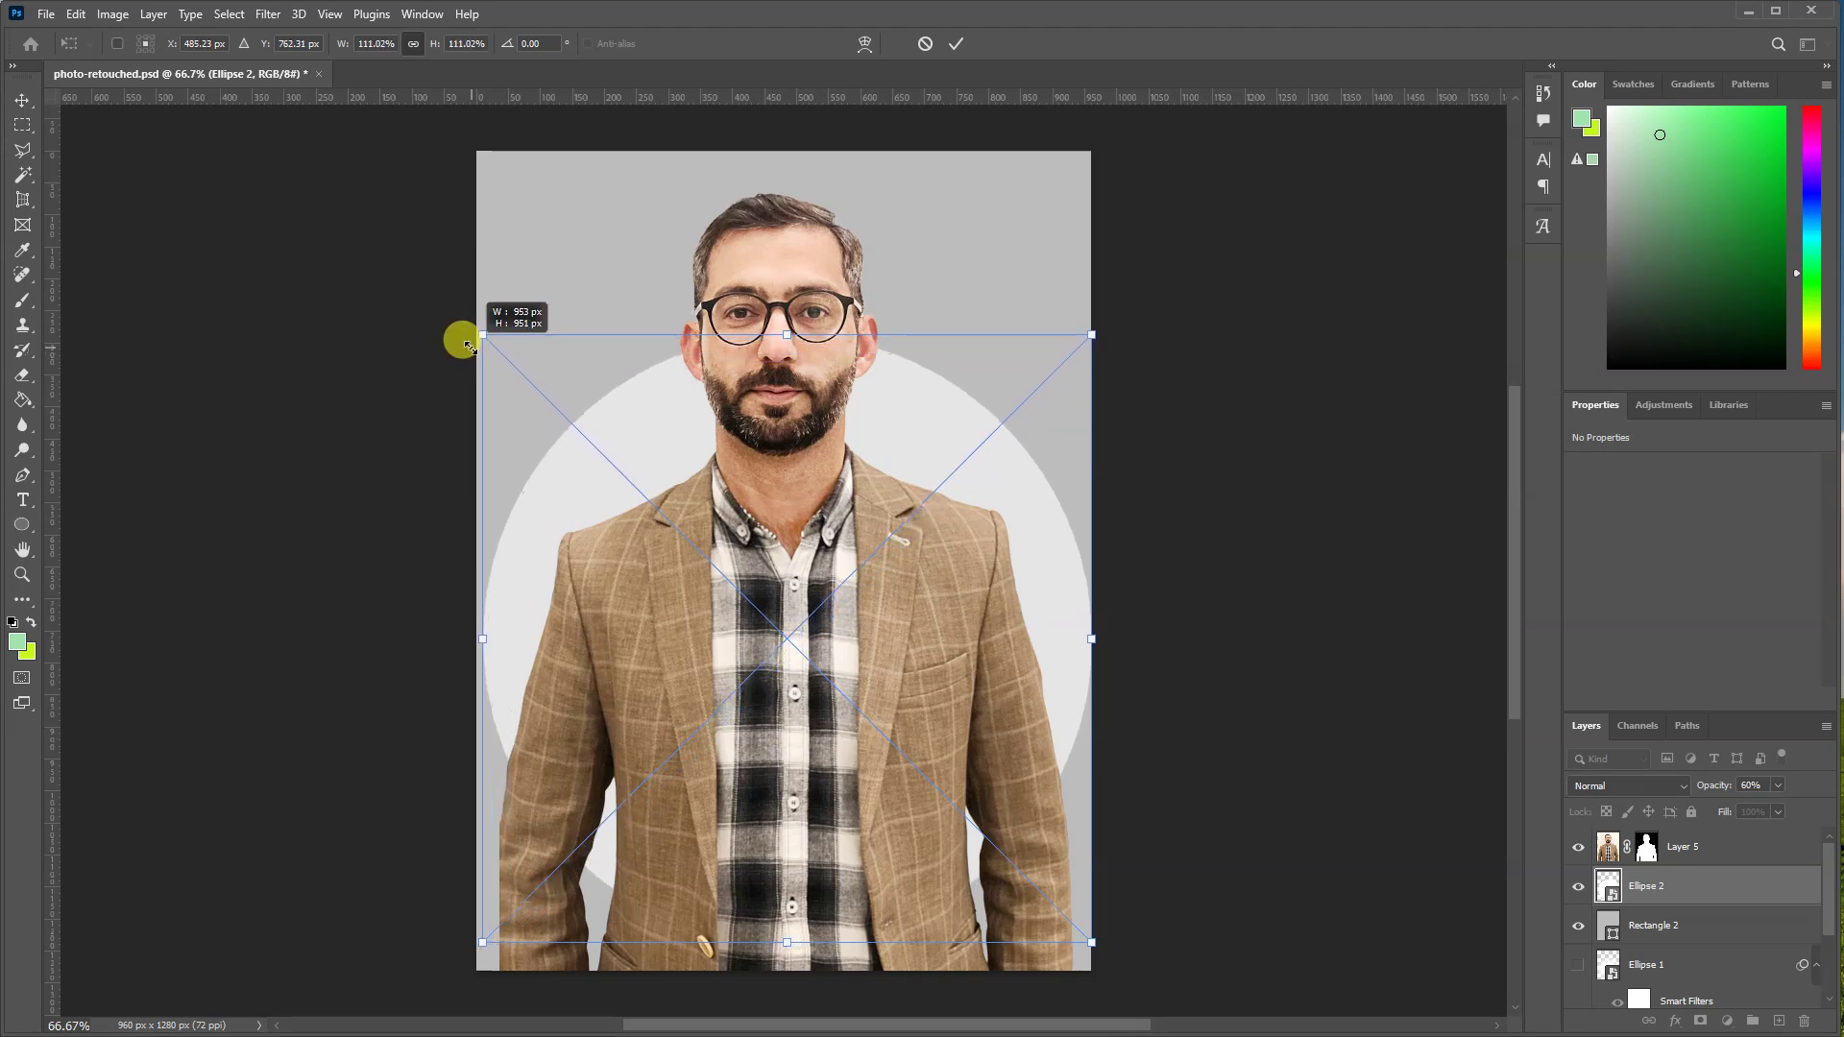
pyautogui.moveTo(473, 348); pyautogui.dragTo(463, 344)
pyautogui.moveTo(626, 426)
pyautogui.mouseDown()
pyautogui.moveTo(626, 507)
pyautogui.moveTo(626, 488)
pyautogui.mouseUp()
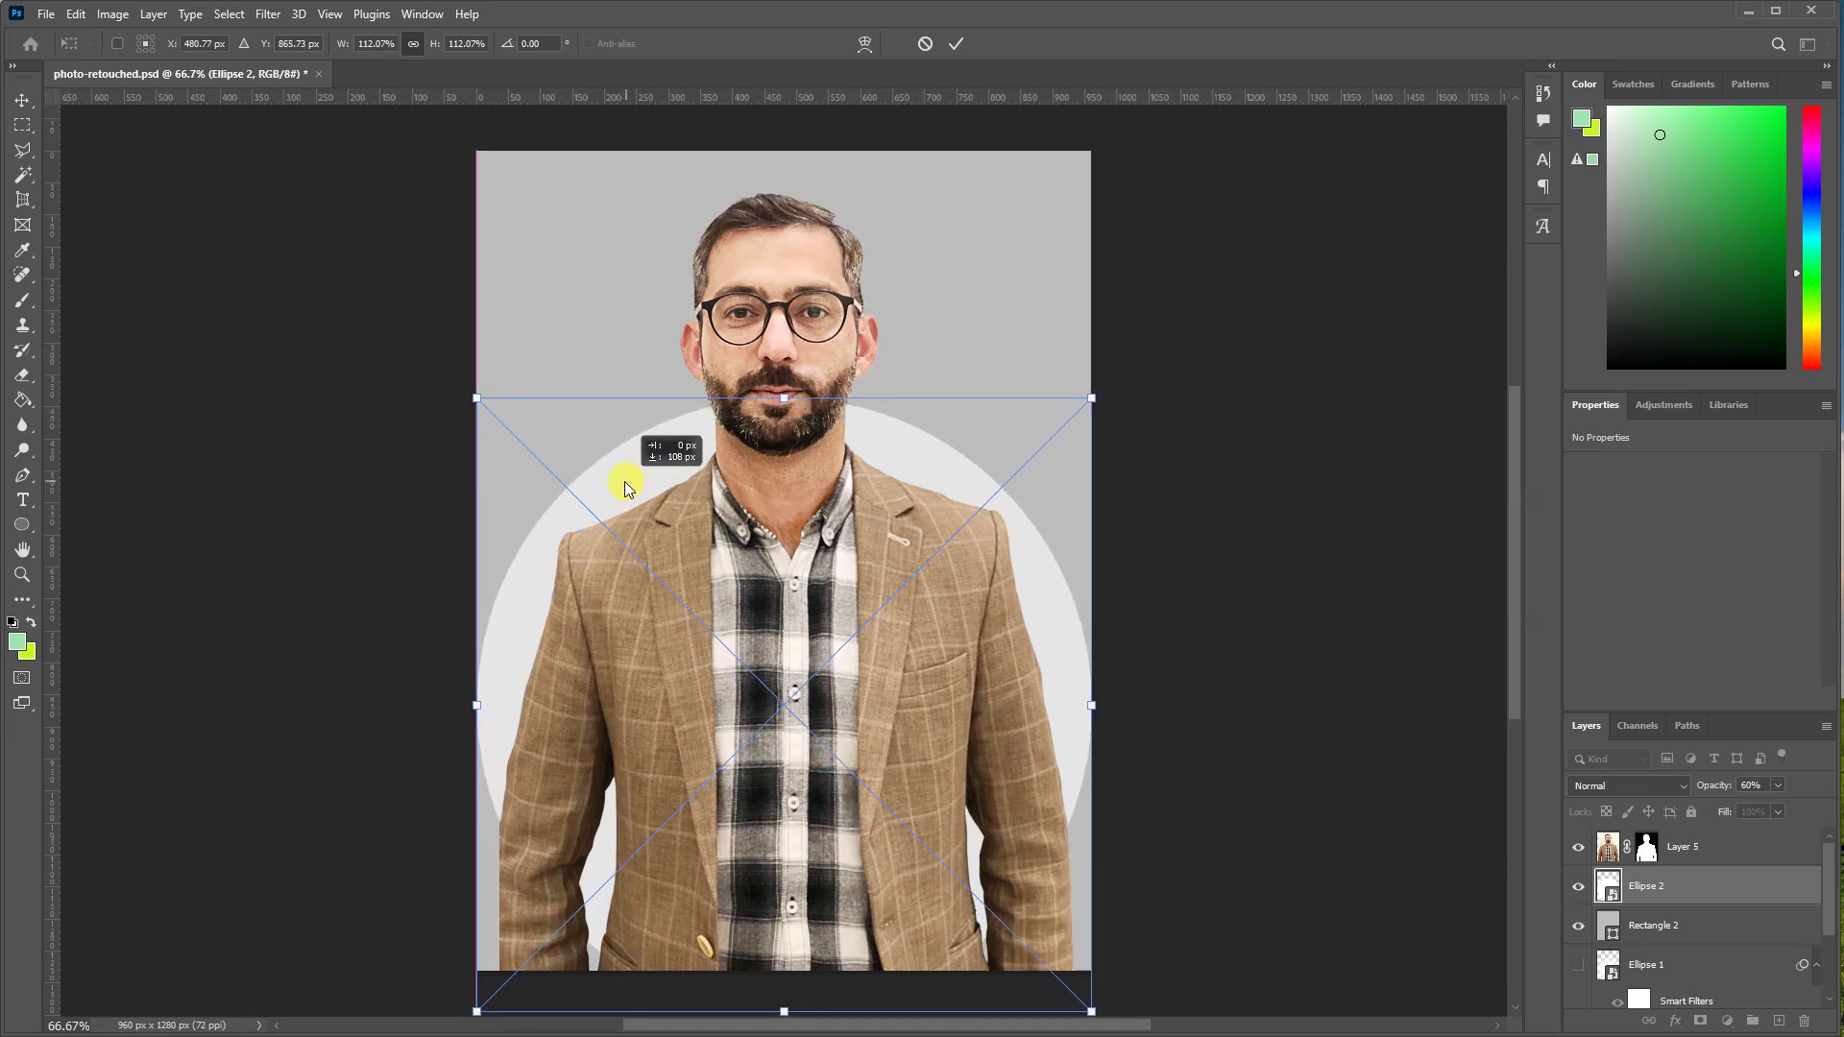
pyautogui.moveTo(626, 488); pyautogui.dragTo(626, 488)
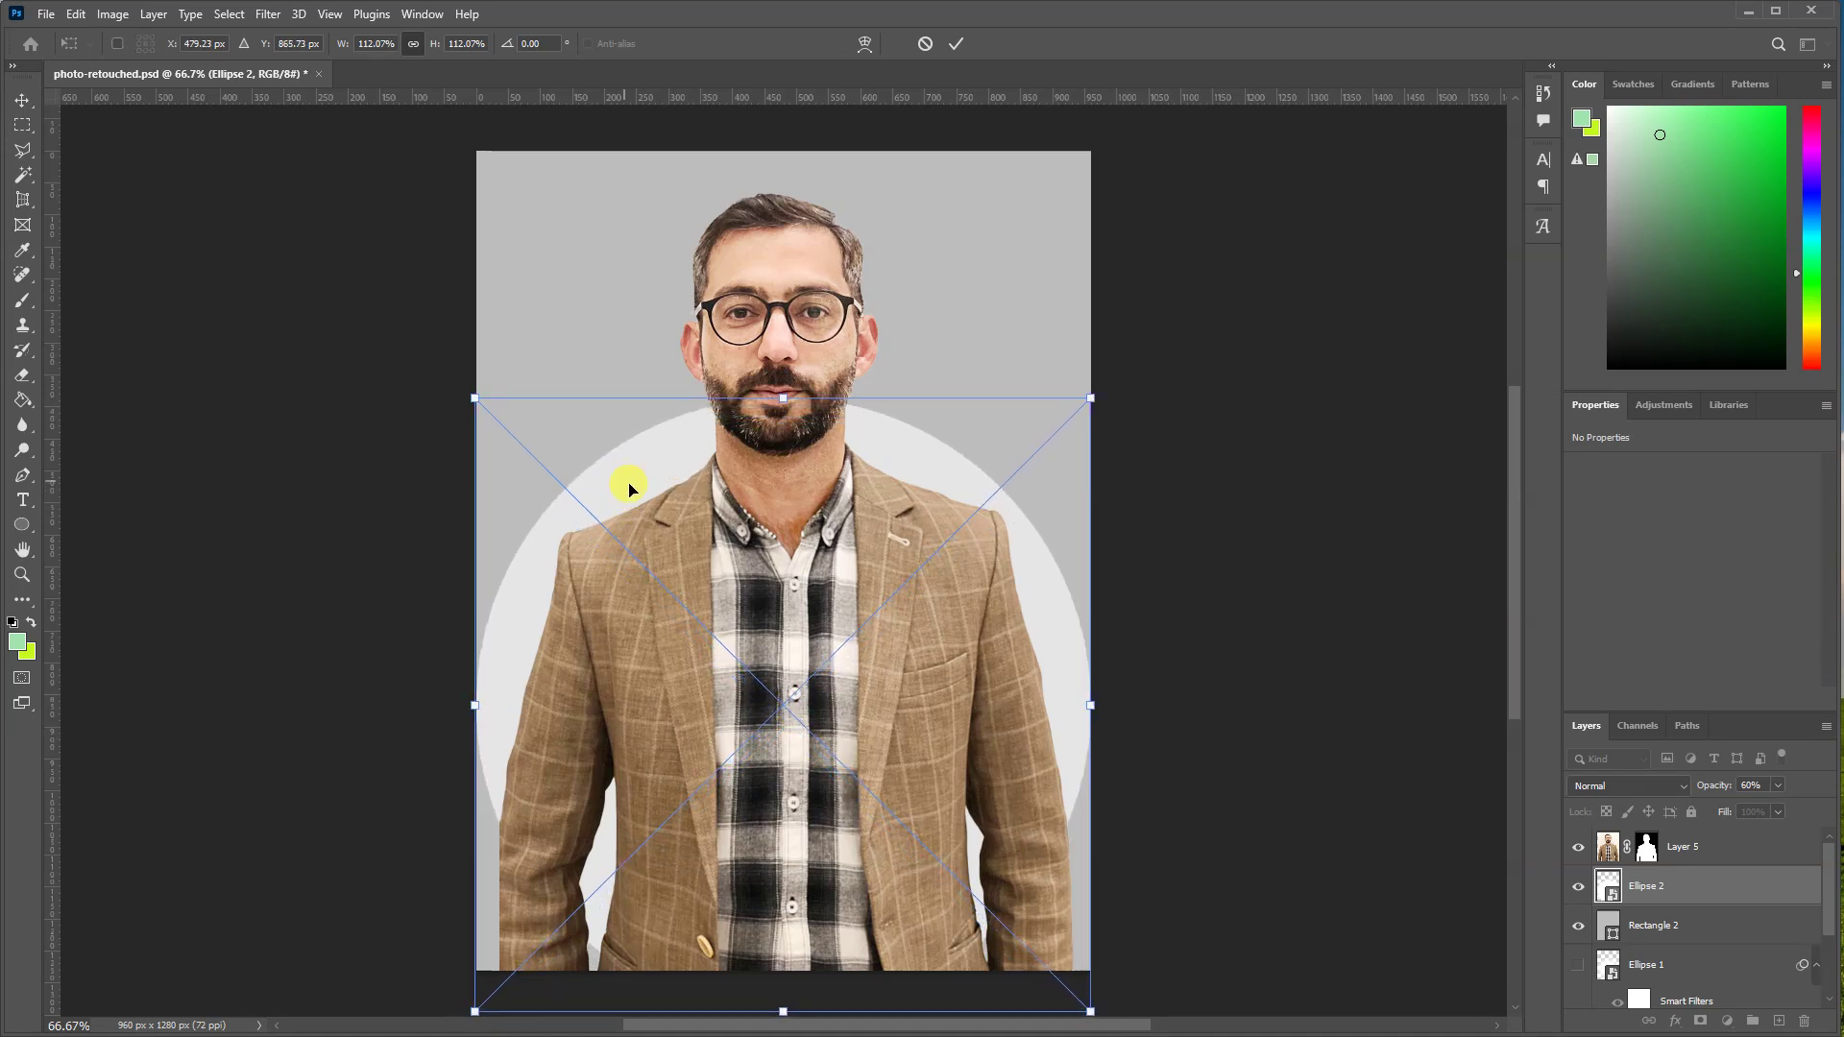
pyautogui.click(954, 44)
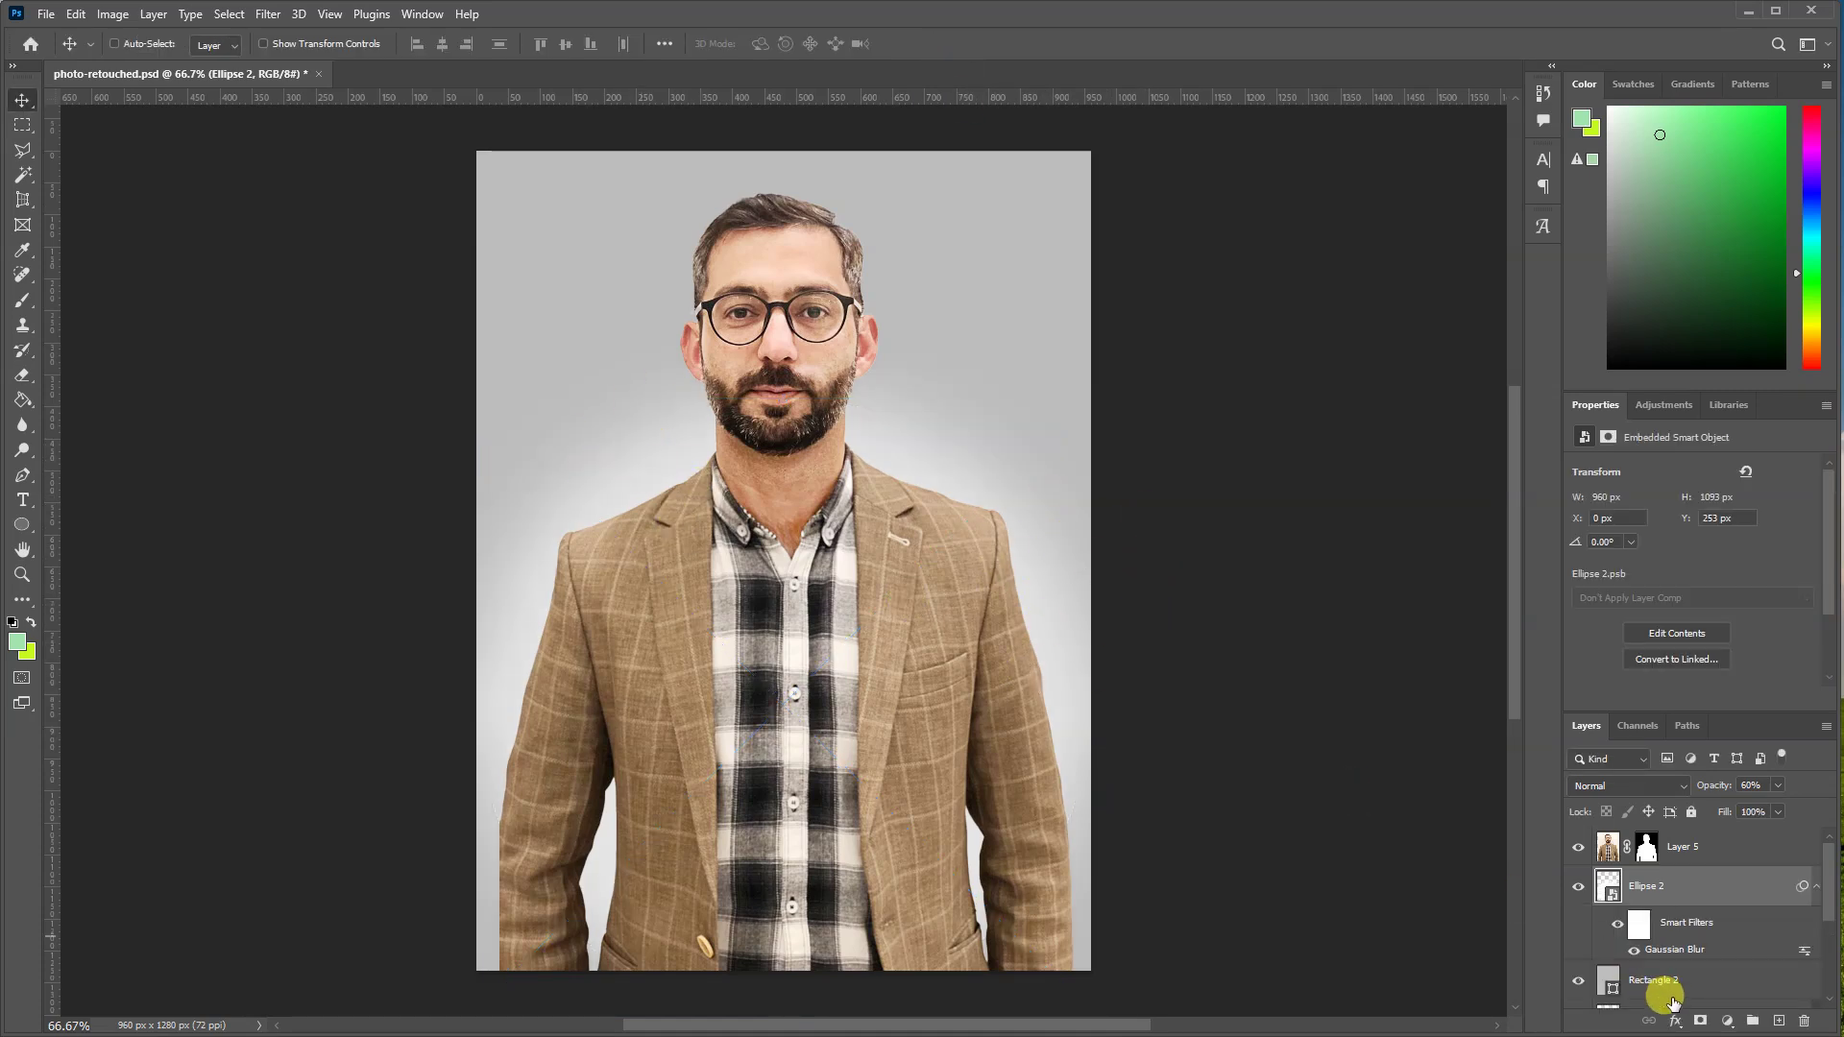
pyautogui.keyDown('ctrl'); pyautogui.click(1613, 901); pyautogui.keyUp('ctrl')
pyautogui.doubleClick(1613, 893)
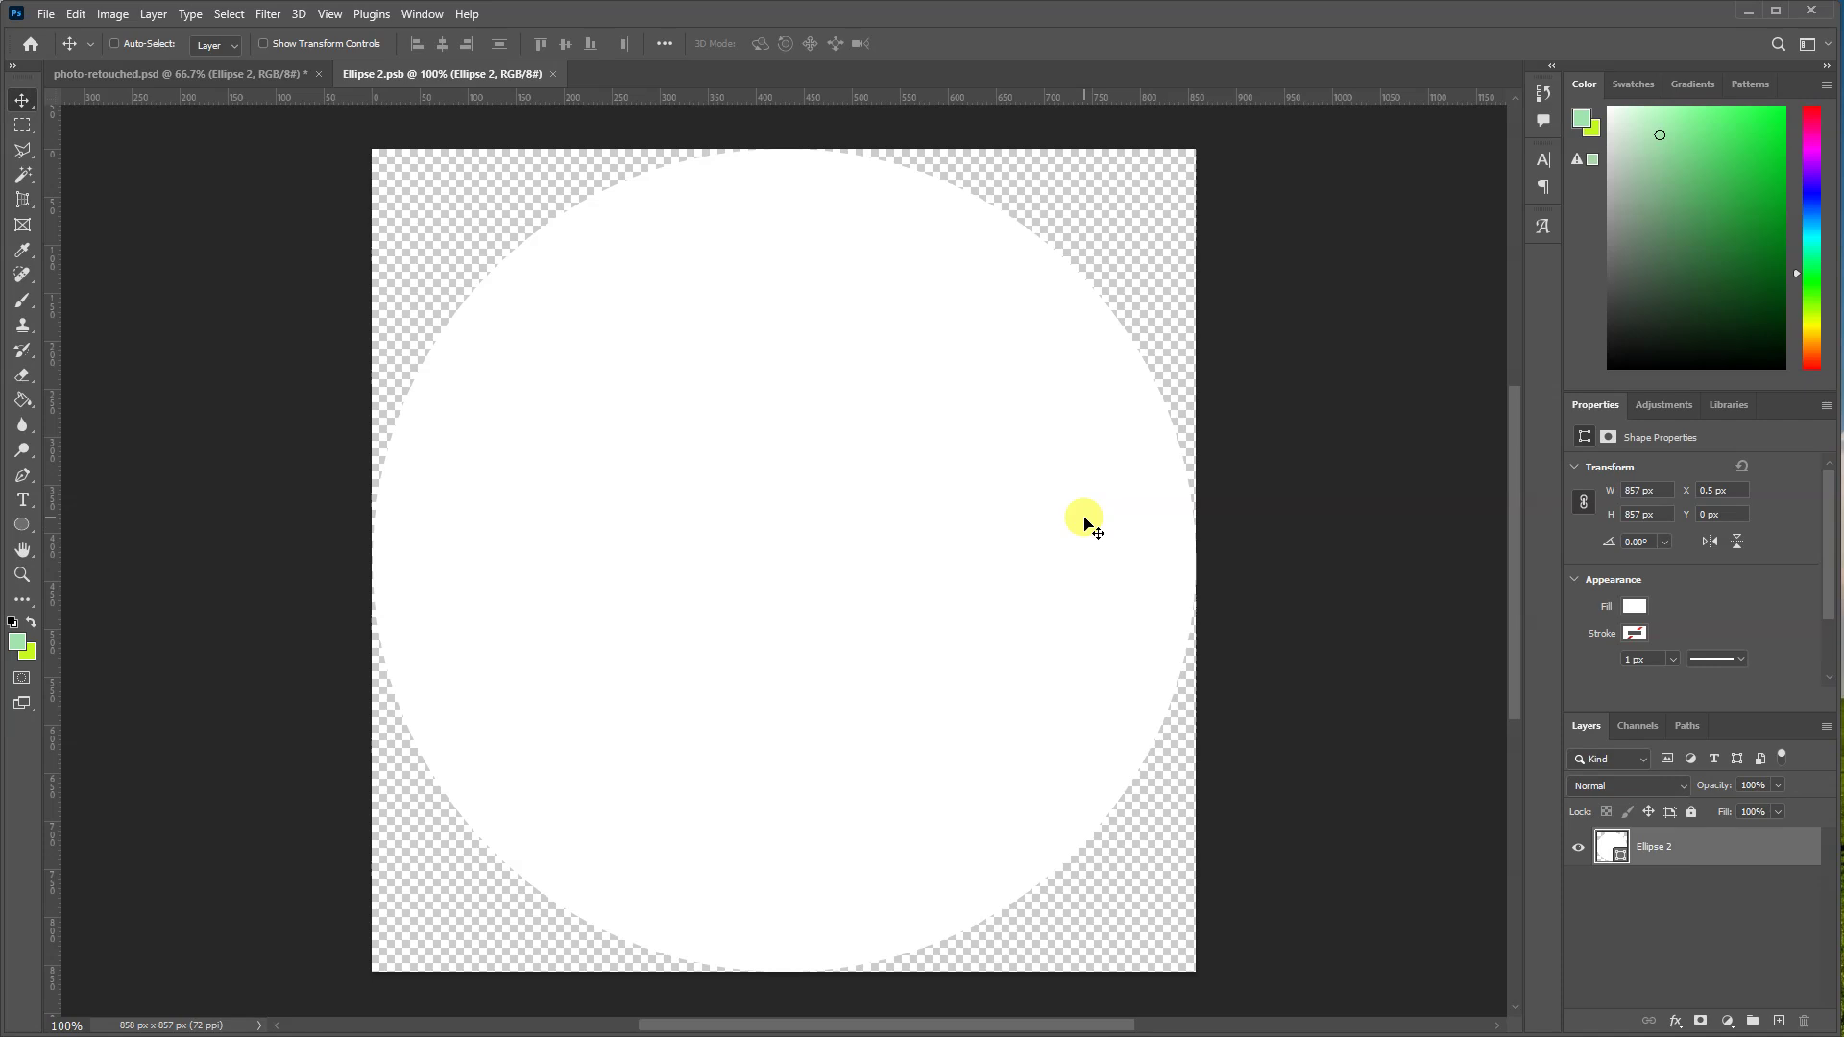
pyautogui.doubleClick(1621, 857)
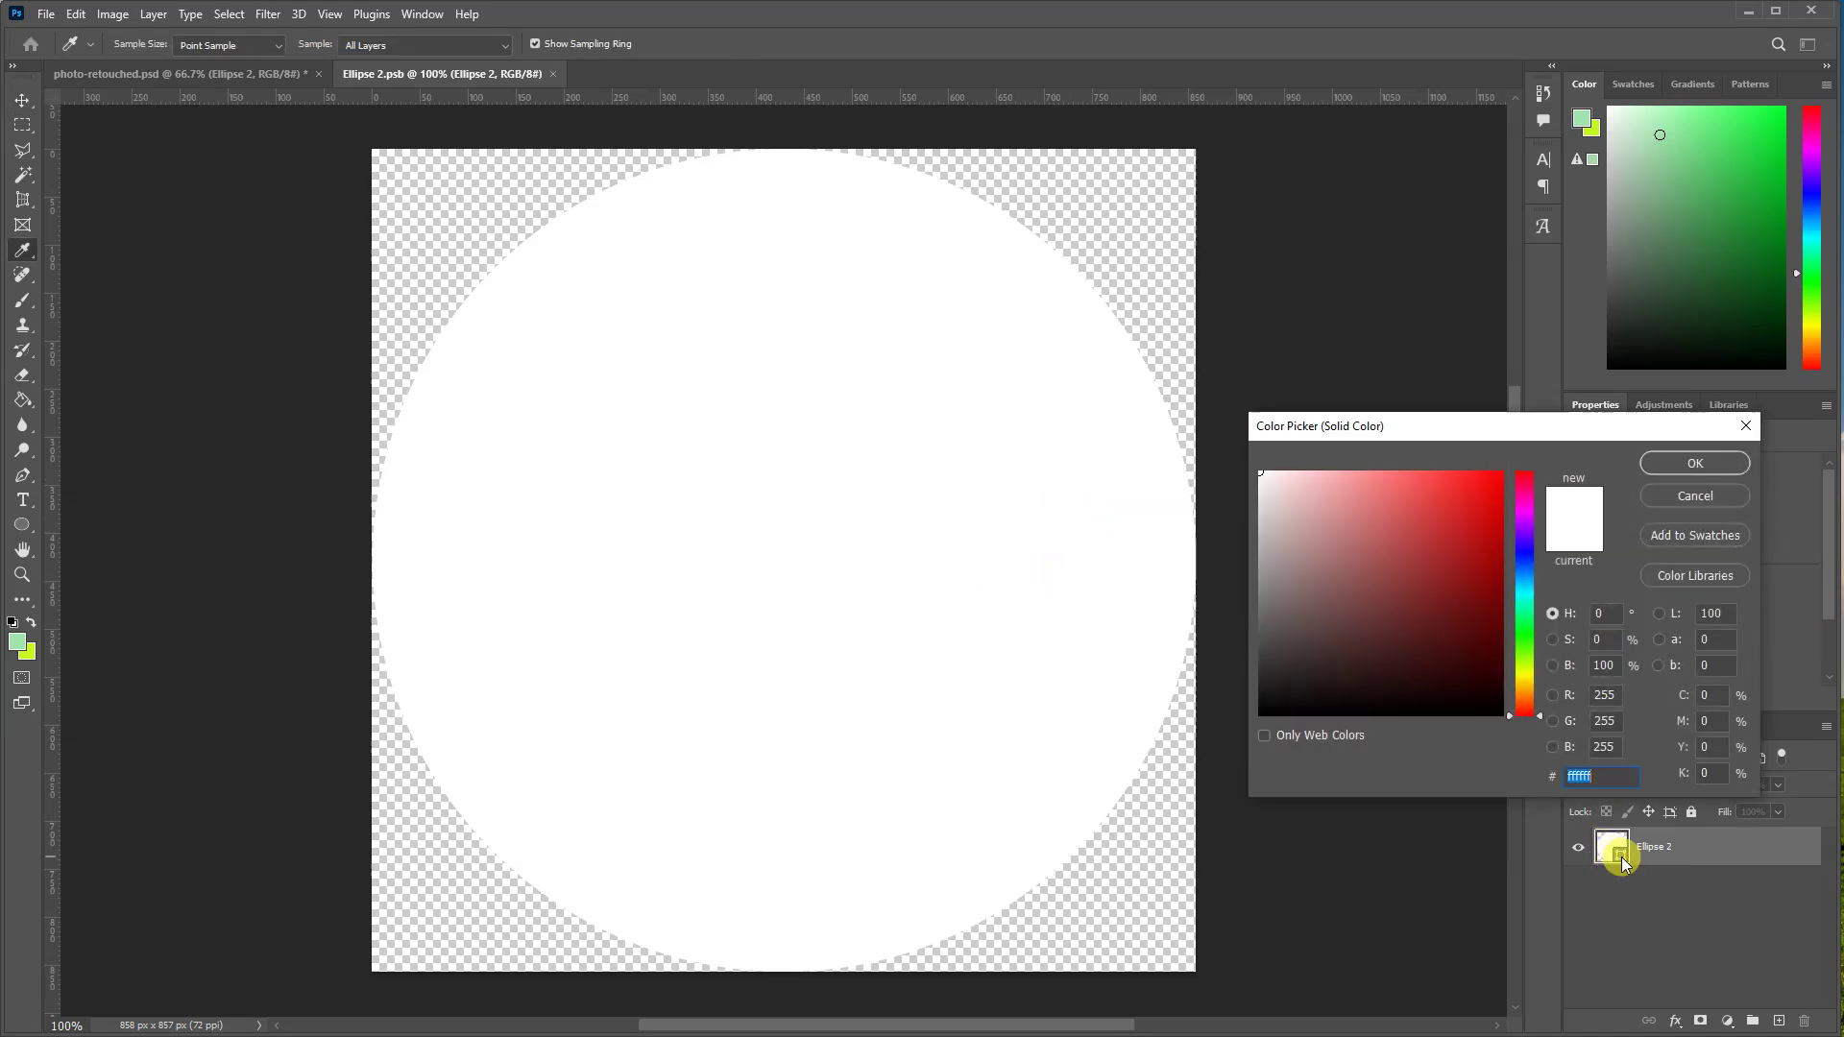
pyautogui.click(1526, 589)
pyautogui.click(1477, 504)
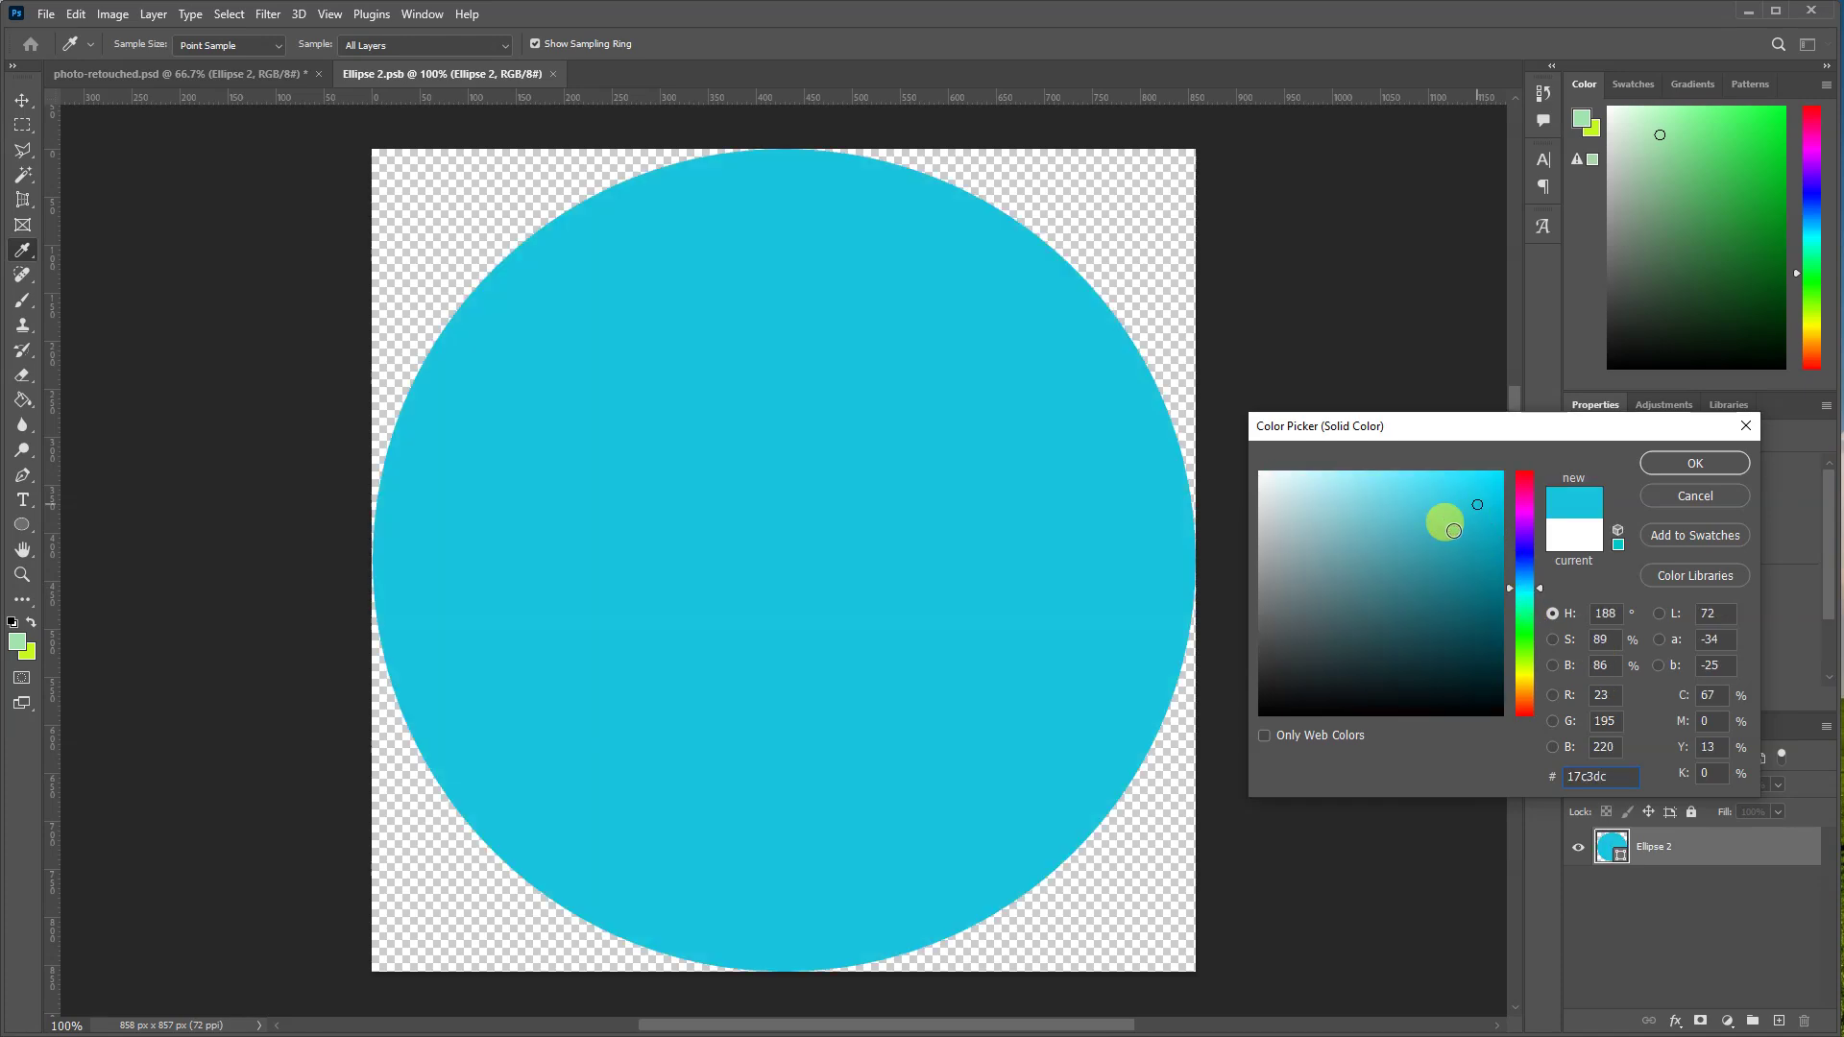
pyautogui.click(1693, 465)
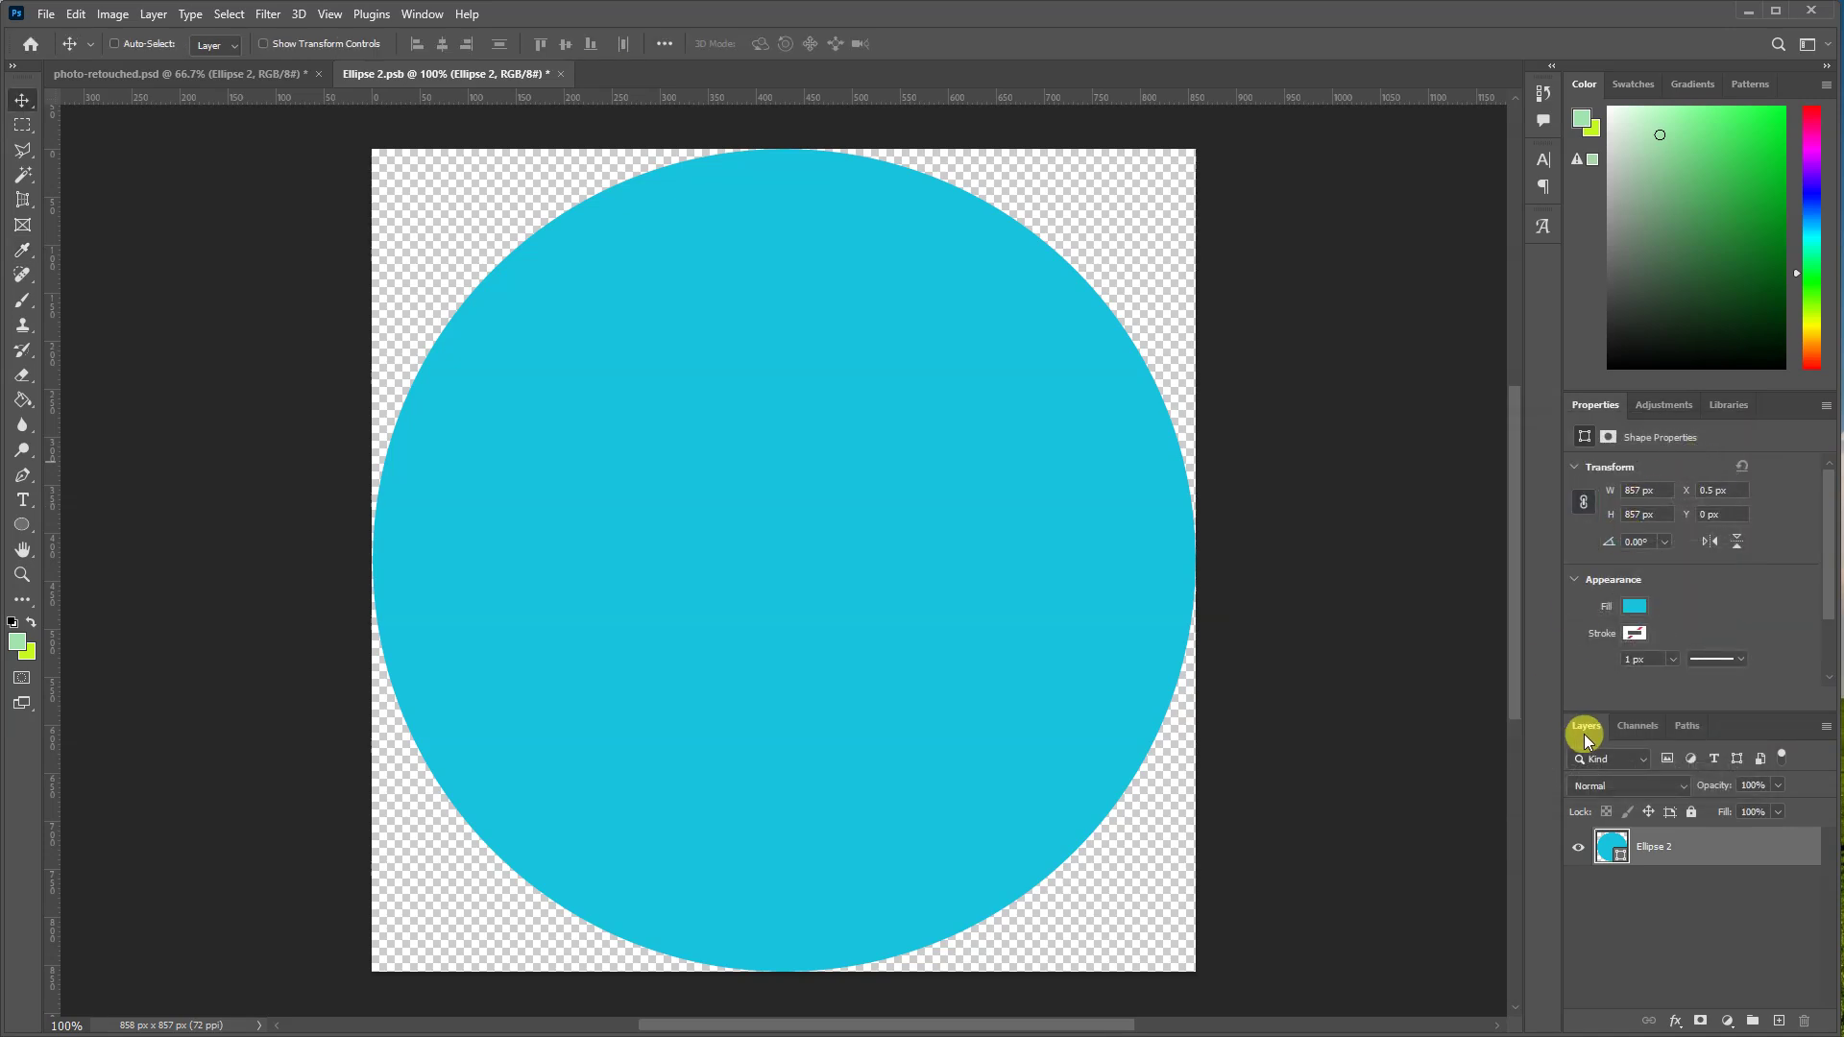
pyautogui.hotkey('ctrl', 's')
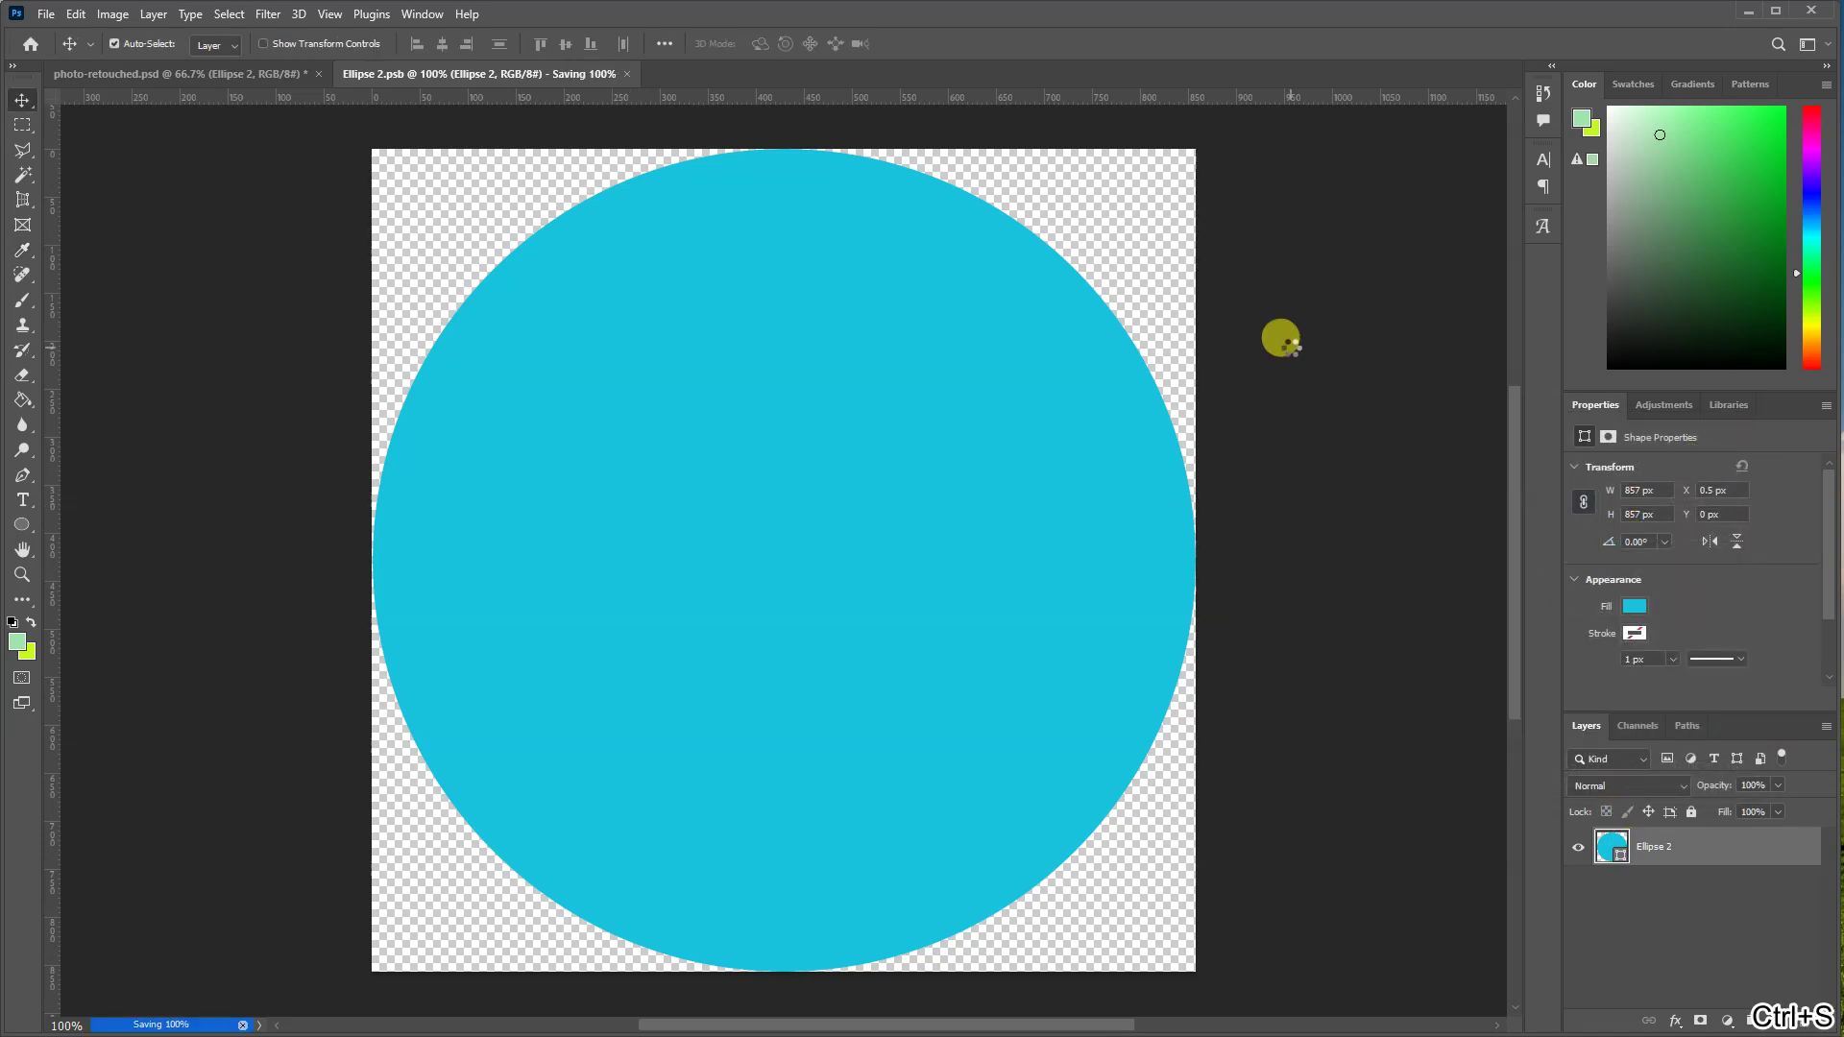
pyautogui.click(248, 72)
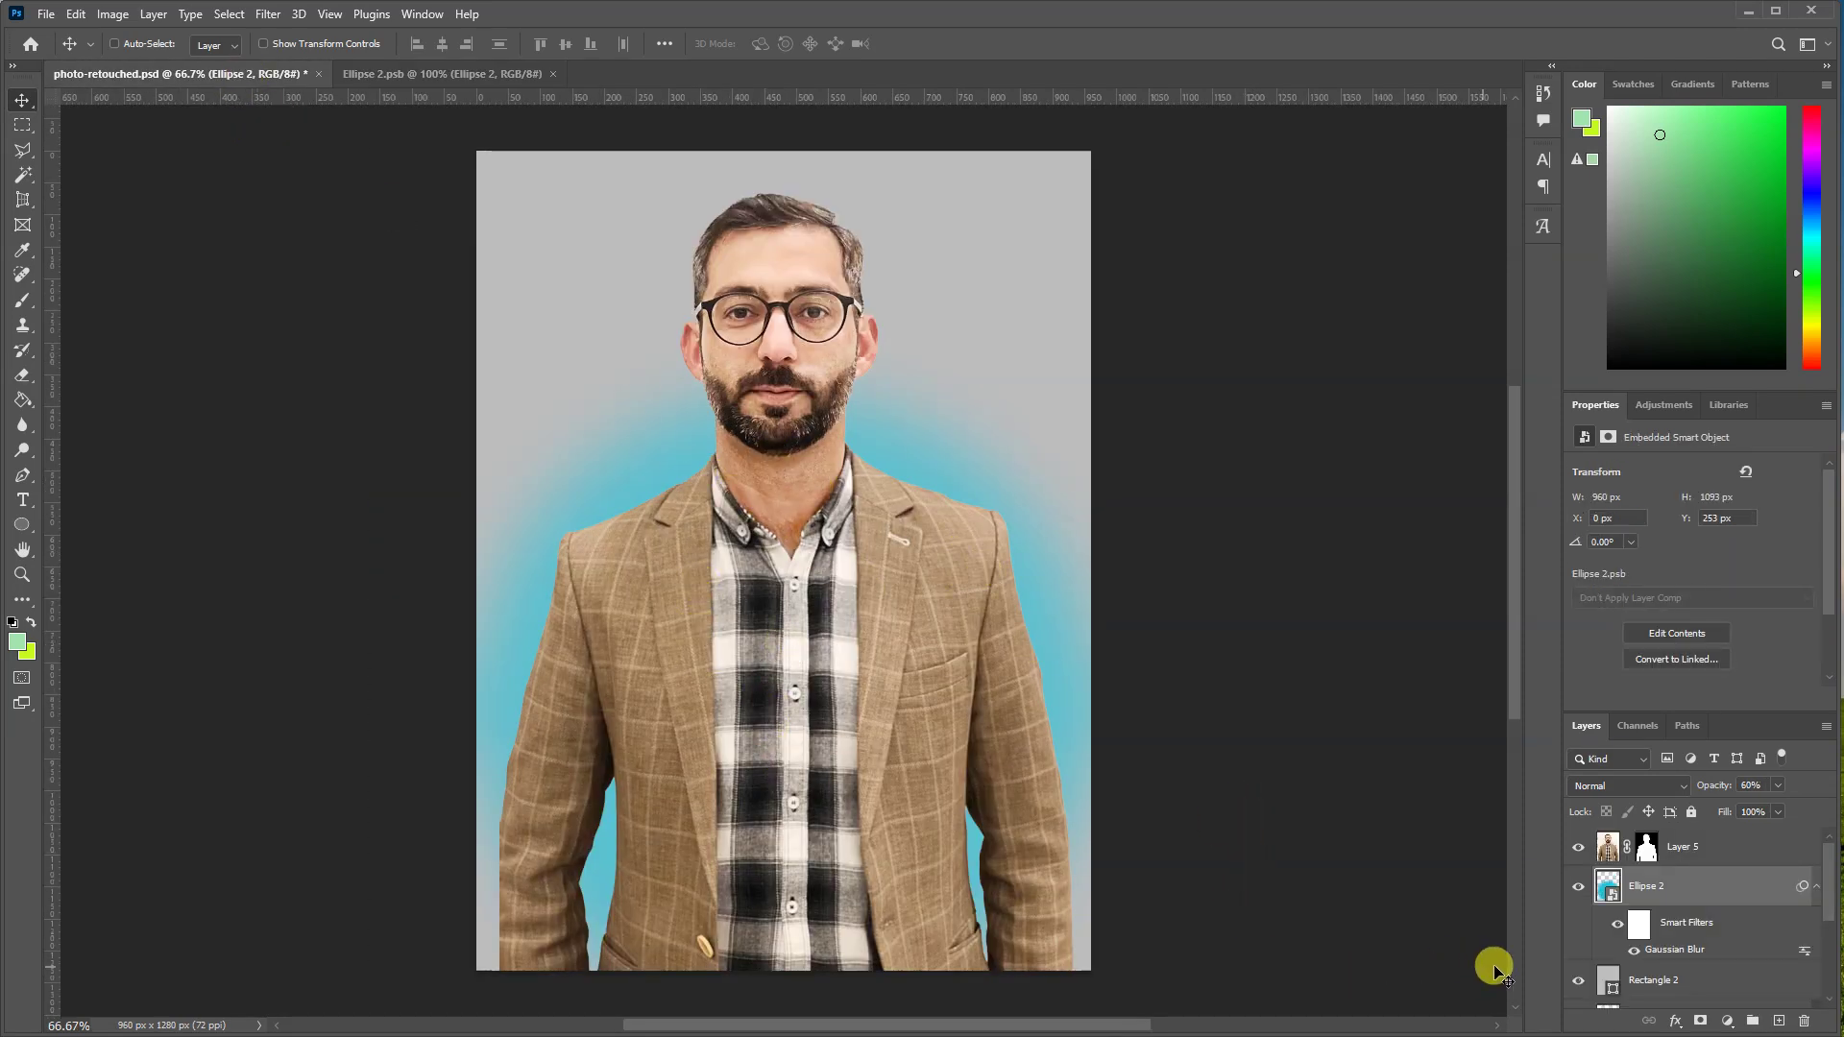
pyautogui.click(474, 69)
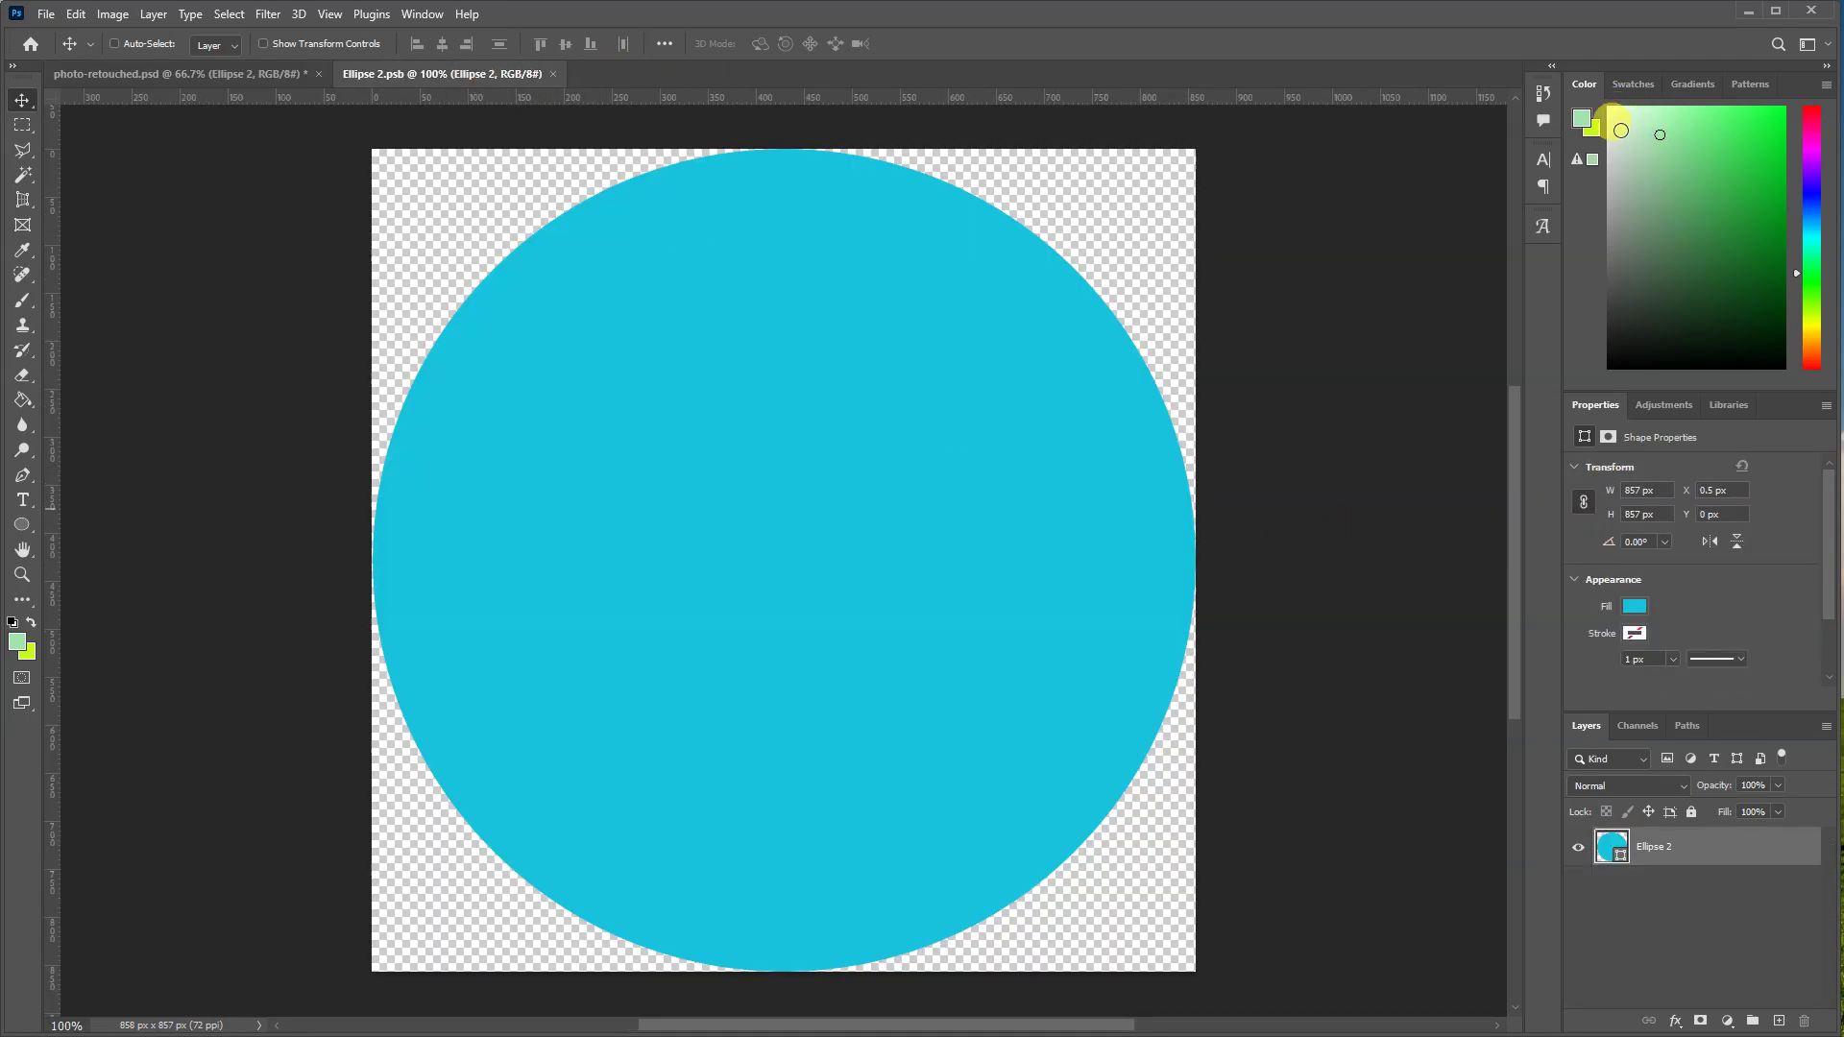
pyautogui.moveTo(1635, 118); pyautogui.dragTo(1601, 105)
pyautogui.doubleClick(1622, 860)
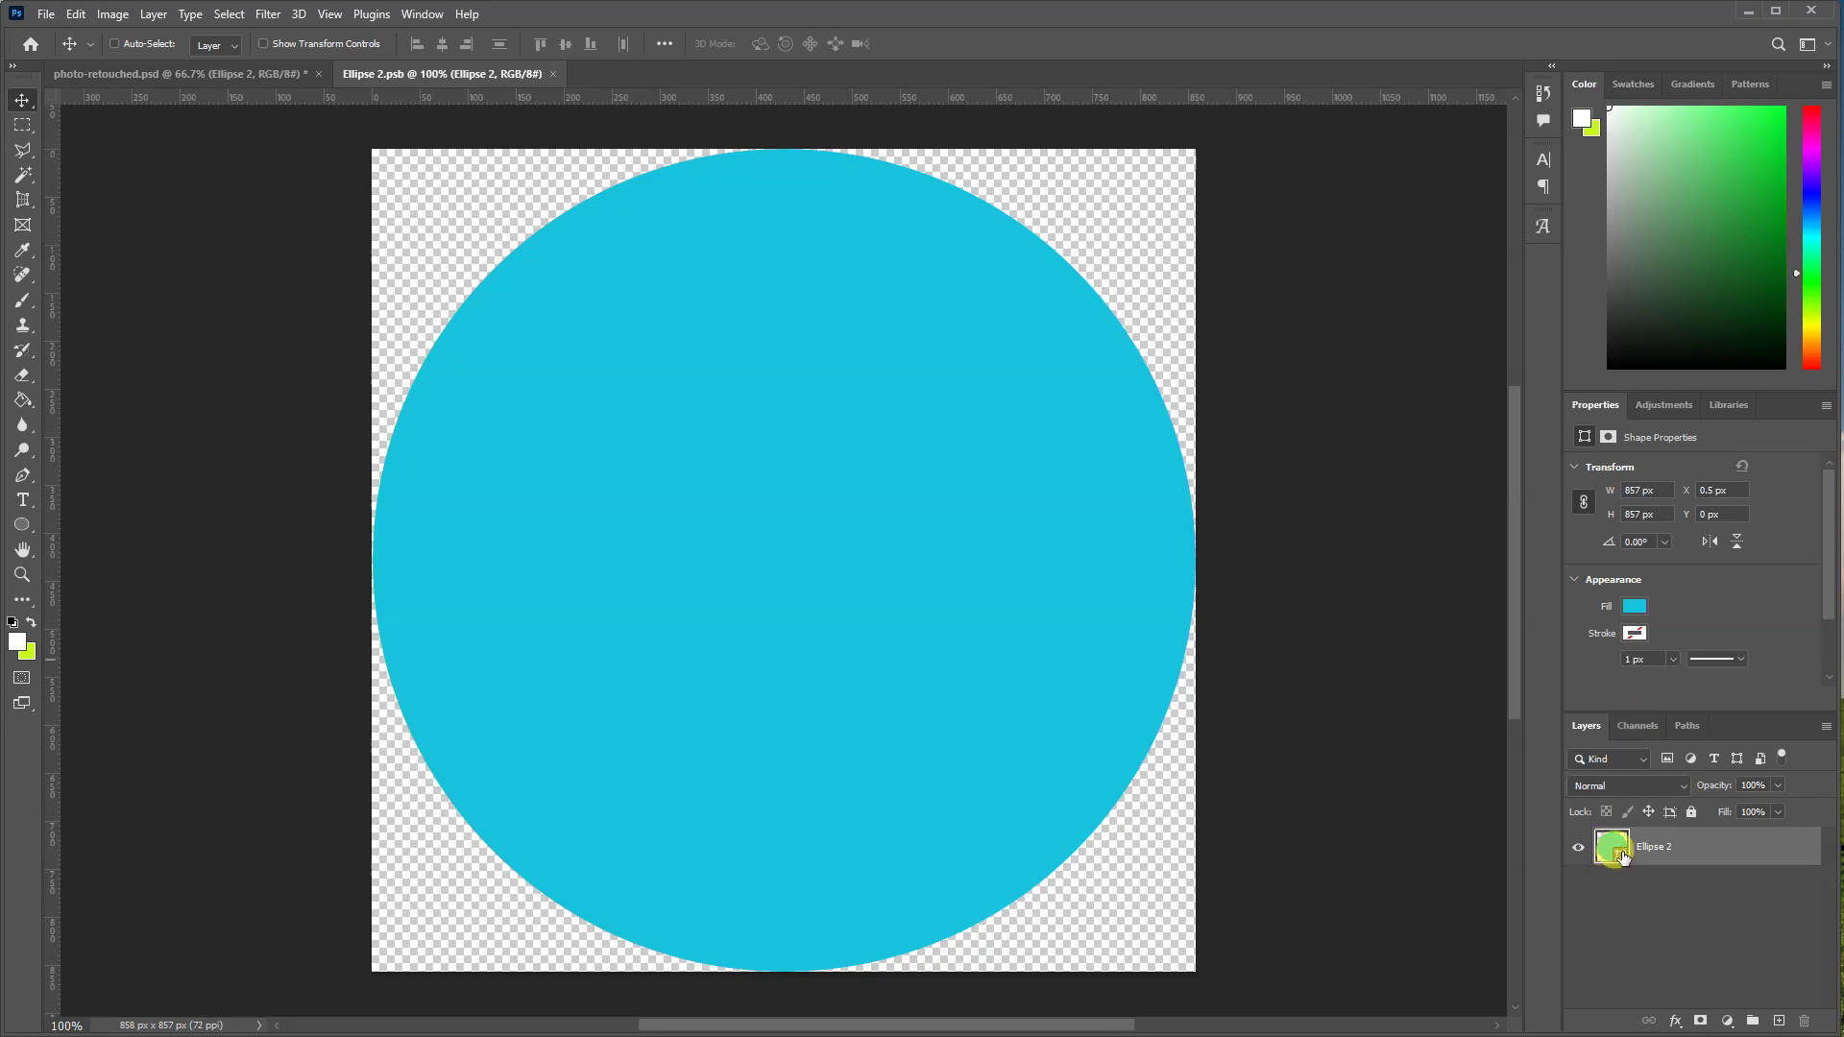
pyautogui.doubleClick(1623, 855)
pyautogui.moveTo(1345, 527); pyautogui.dragTo(1214, 440)
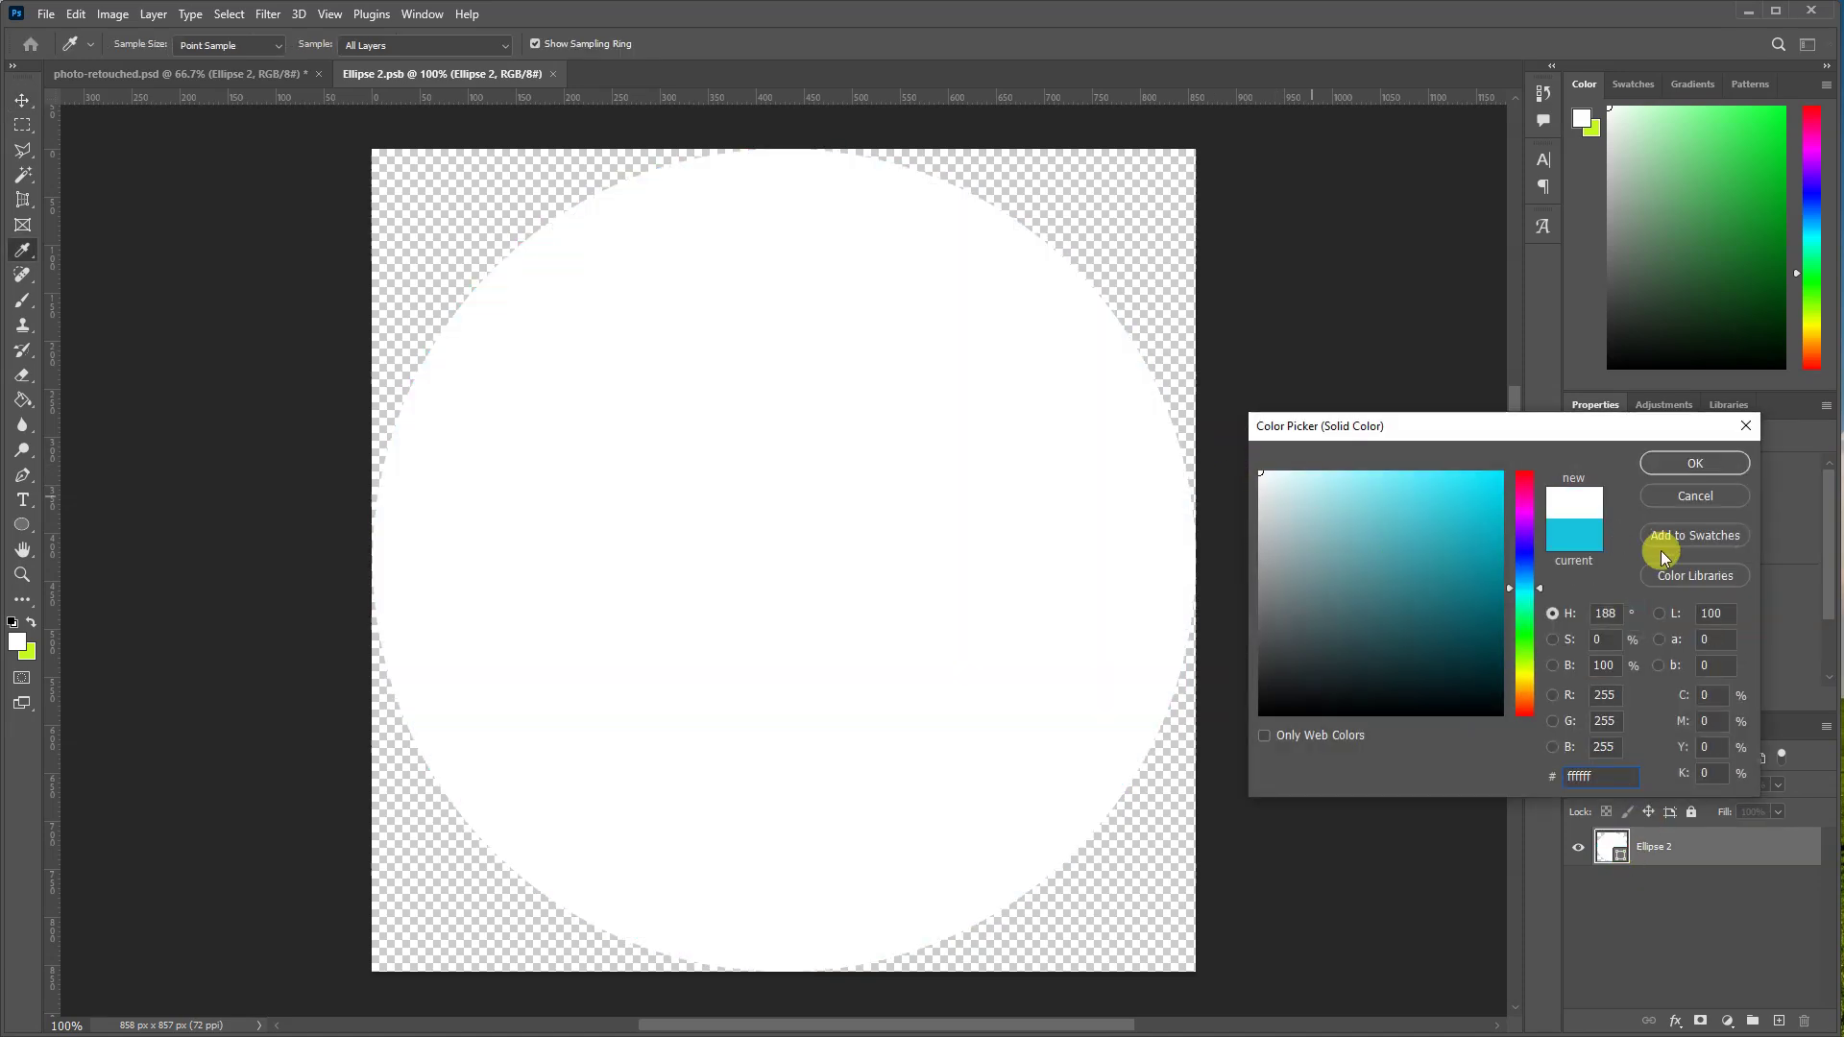
pyautogui.click(1689, 465)
pyautogui.click(1719, 840)
pyautogui.hotkey('ctrl', 's')
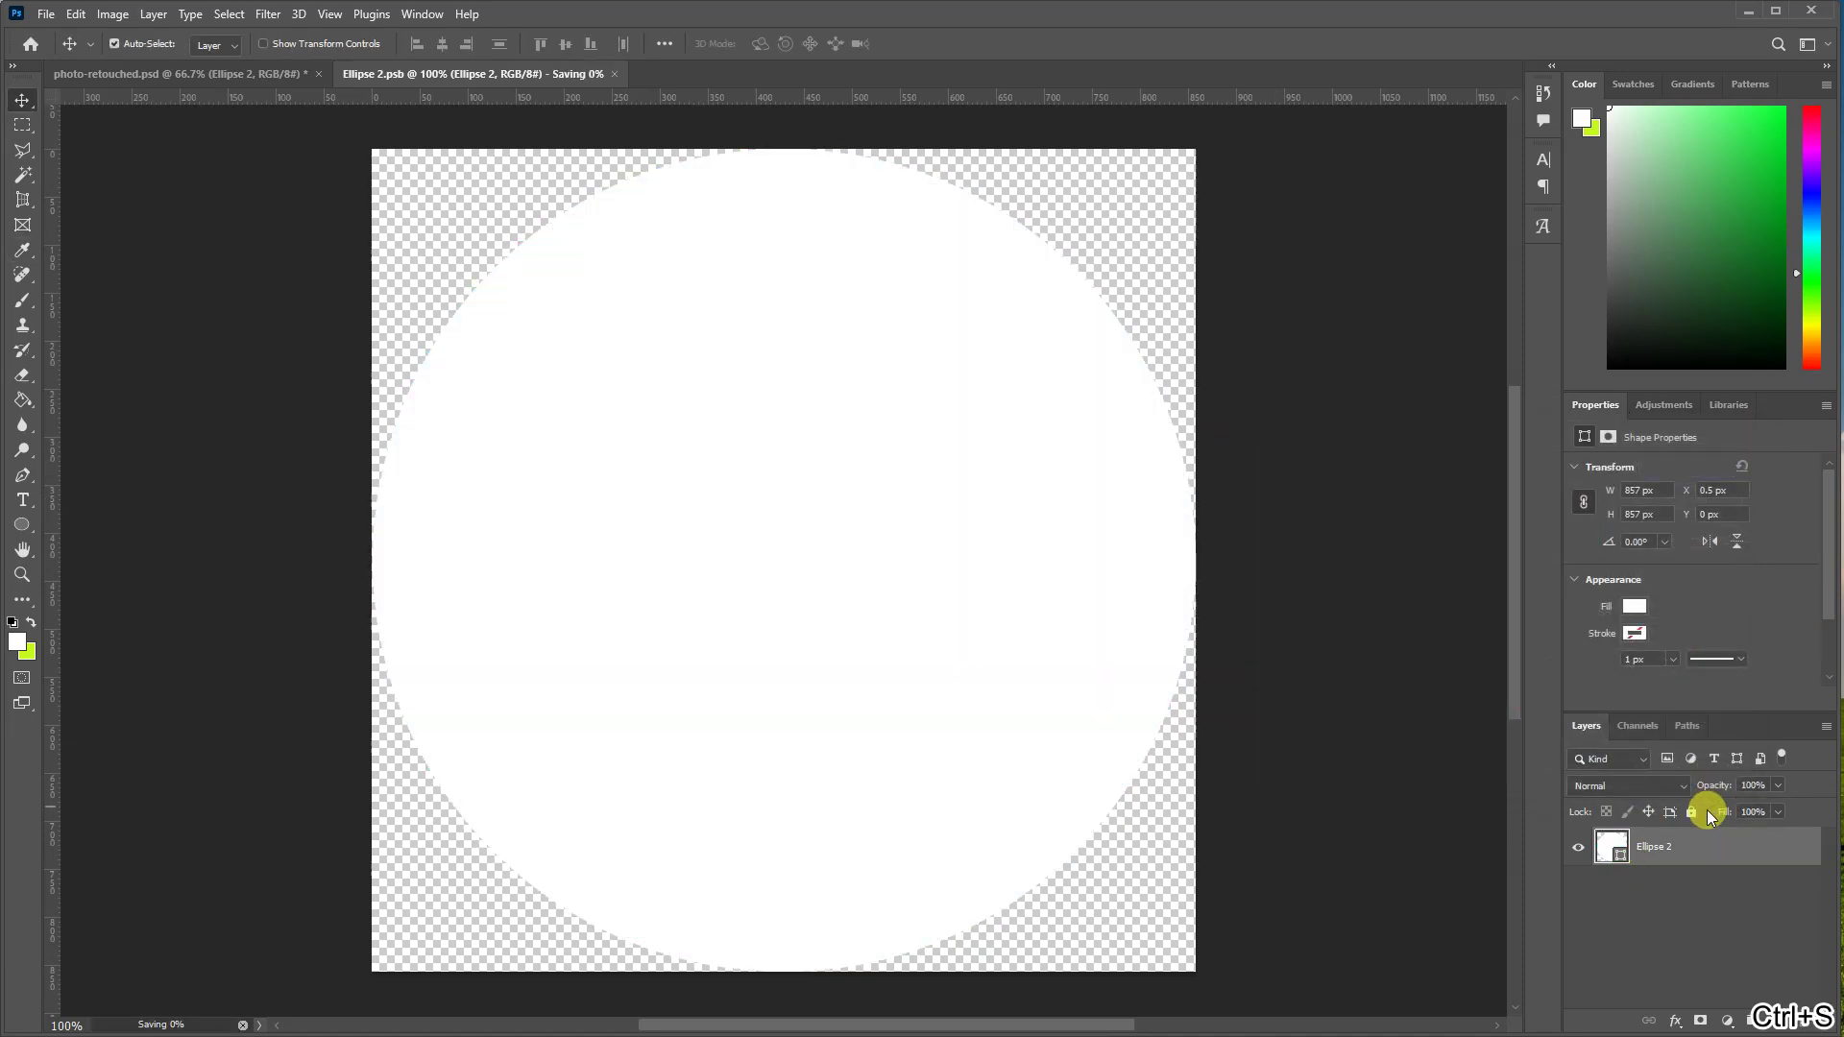
pyautogui.click(553, 74)
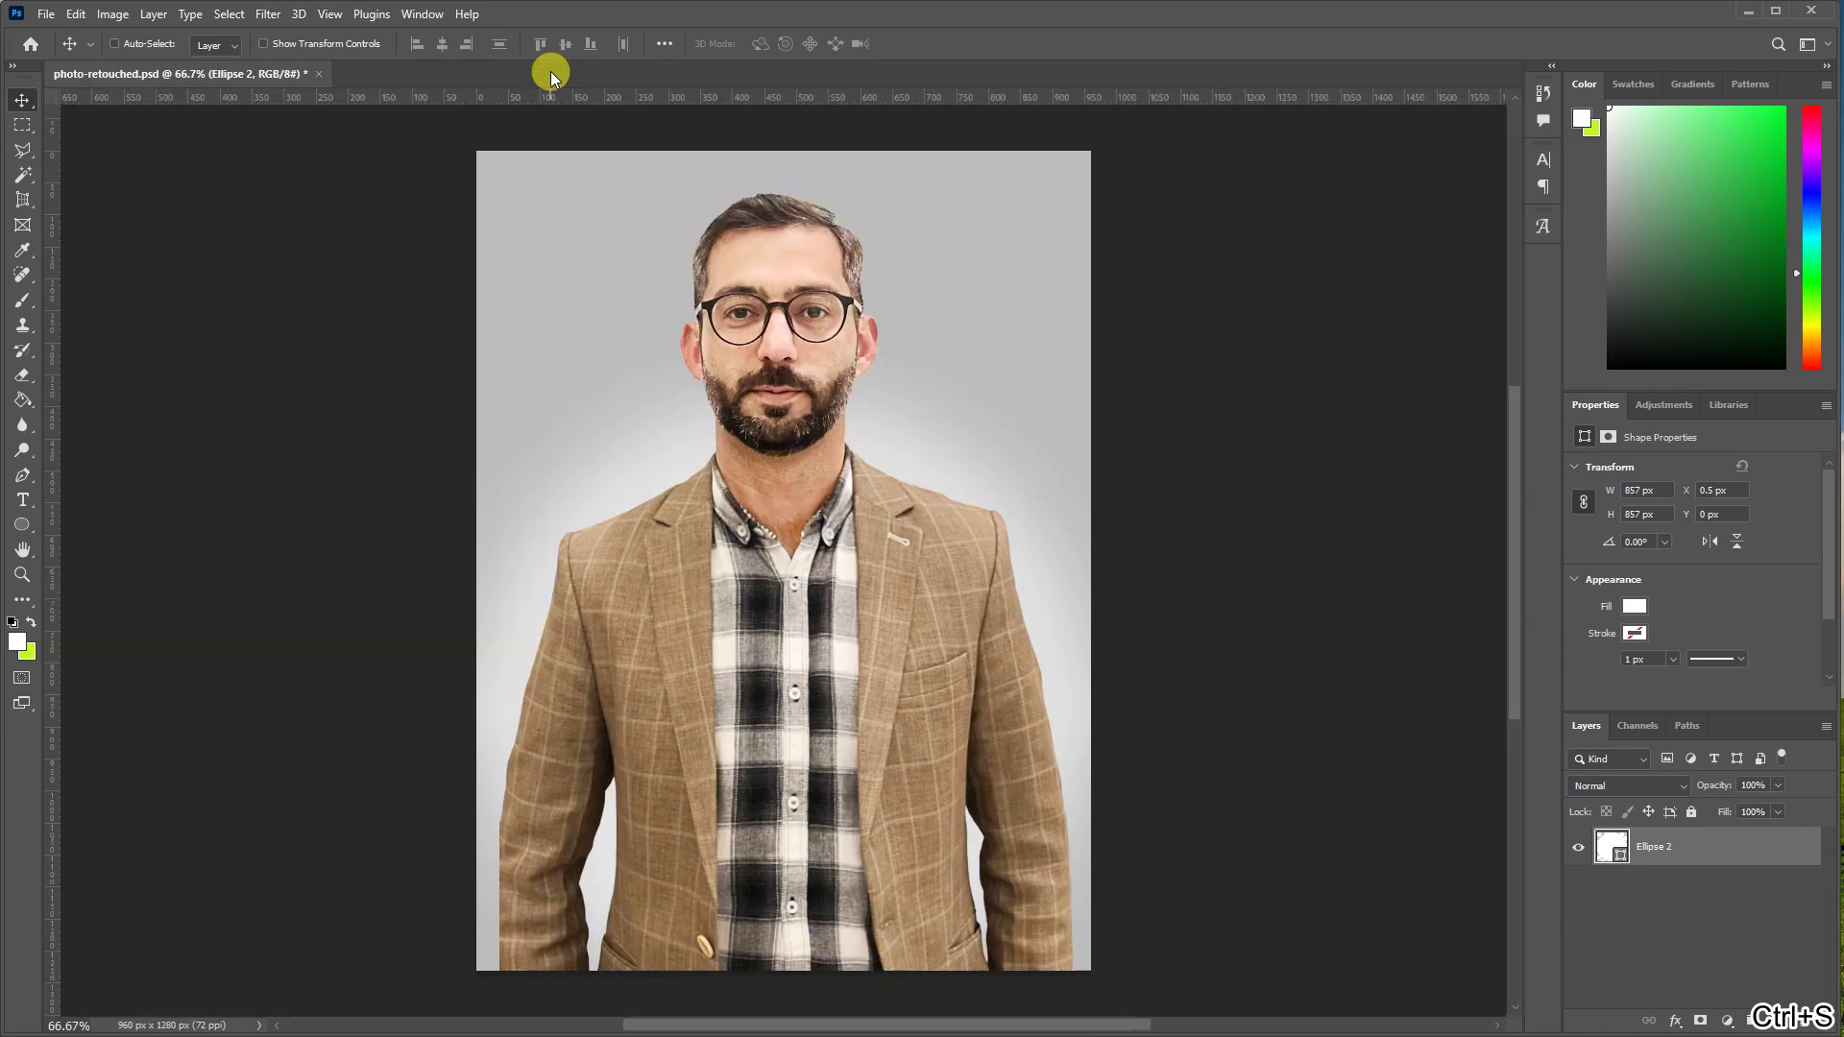